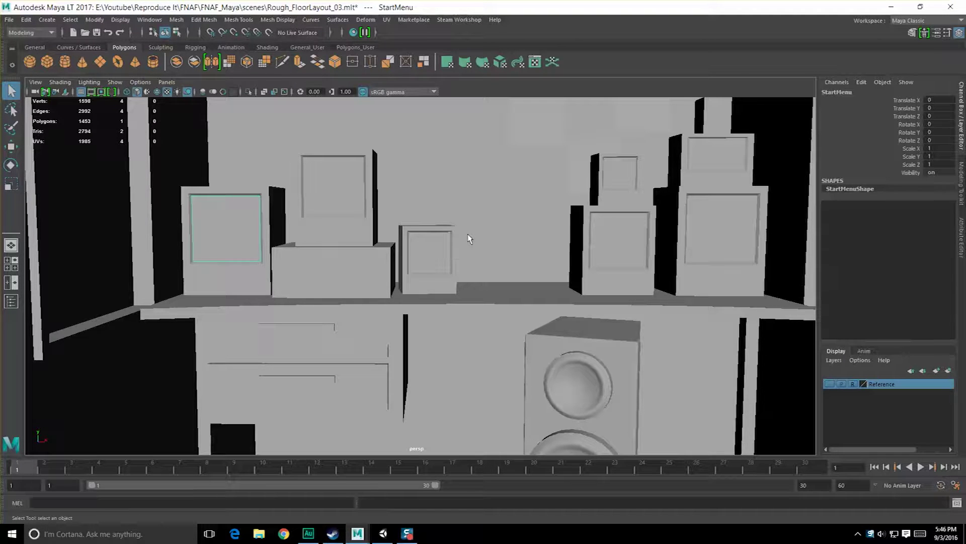
Identify the StartMenu, SettingsMenu and ExitMenu screen planes by selecting each monitor screen in turn
left_click(348, 192)
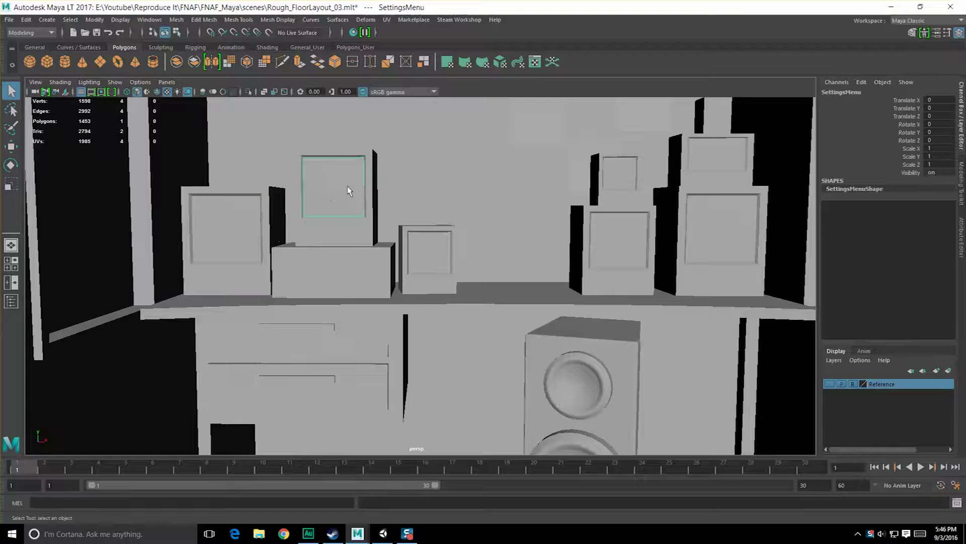
left_click(694, 242)
left_click(238, 223)
left_click(338, 186)
left_click(705, 232)
left_click(247, 216)
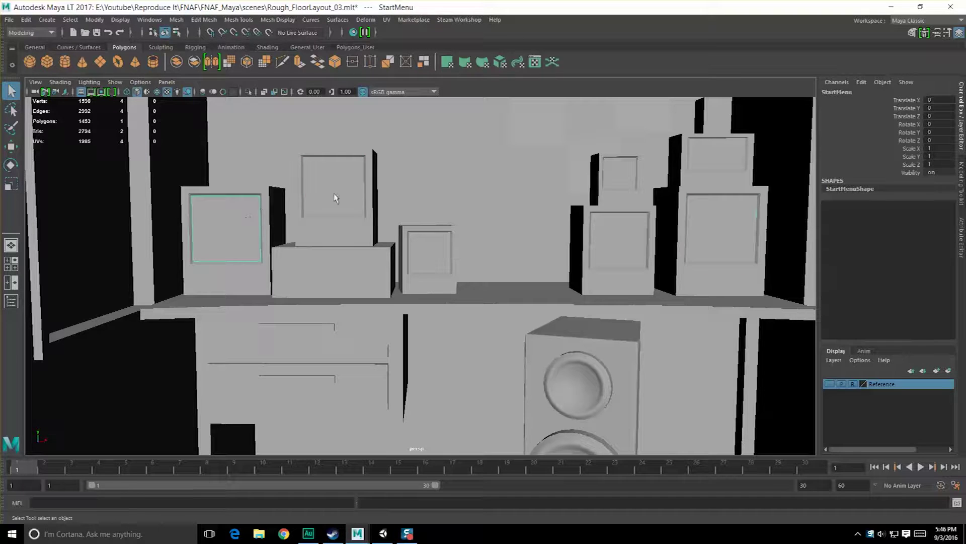
left_click(334, 196)
left_click(252, 222)
Launch Photoshop and open the recent file MainMenu.psd, leaving the StartMenu plane selected in Maya
left_click(150, 19)
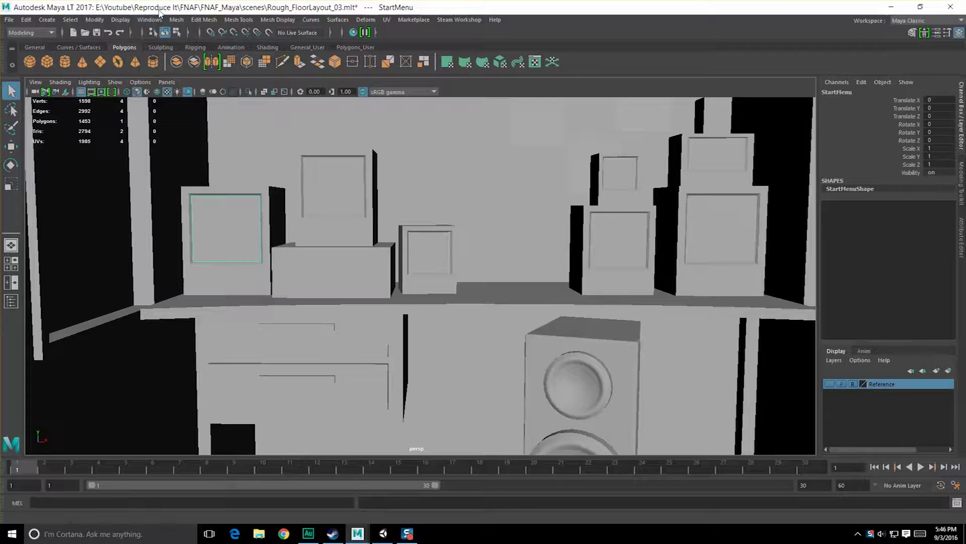
left_click(11, 534)
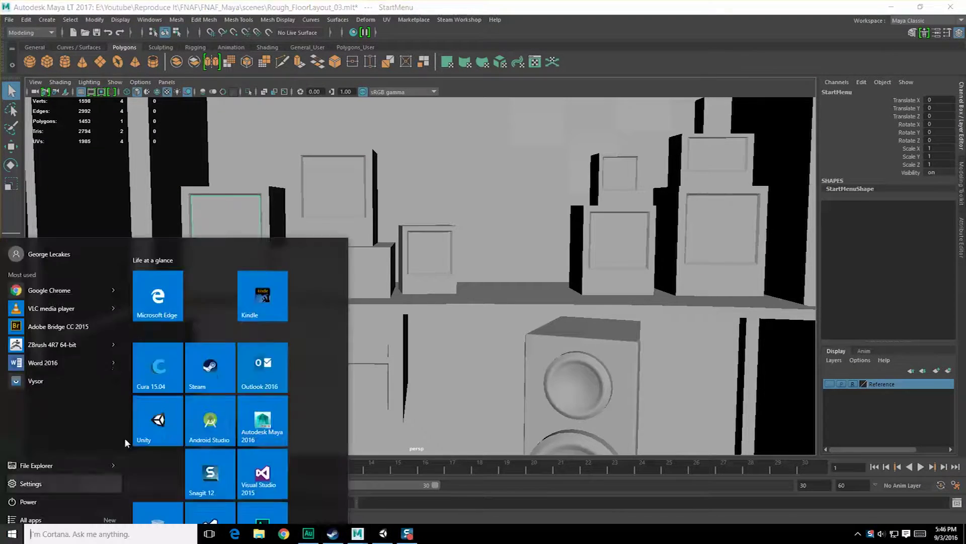
scroll(184, 368, "down", 2)
left_click(160, 497)
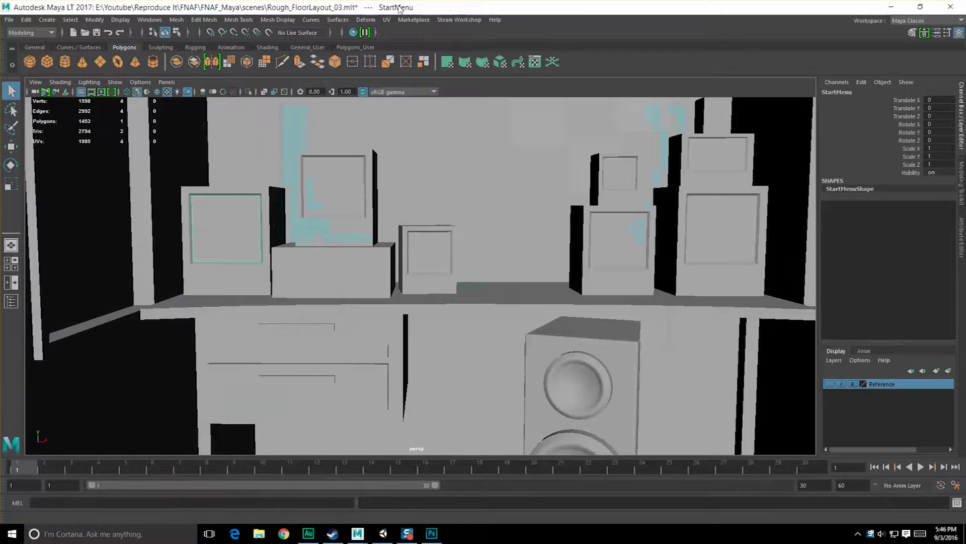
left_click(336, 194)
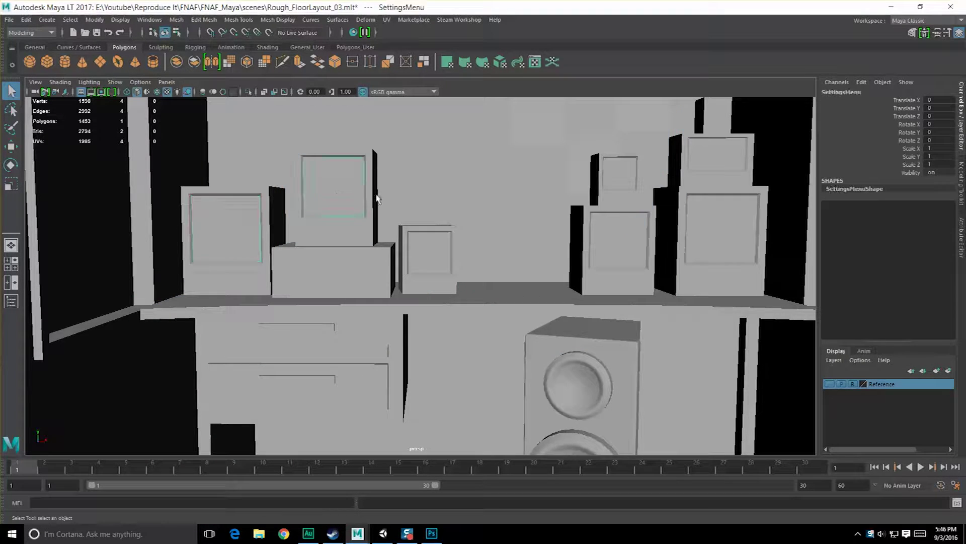
left_click(249, 214)
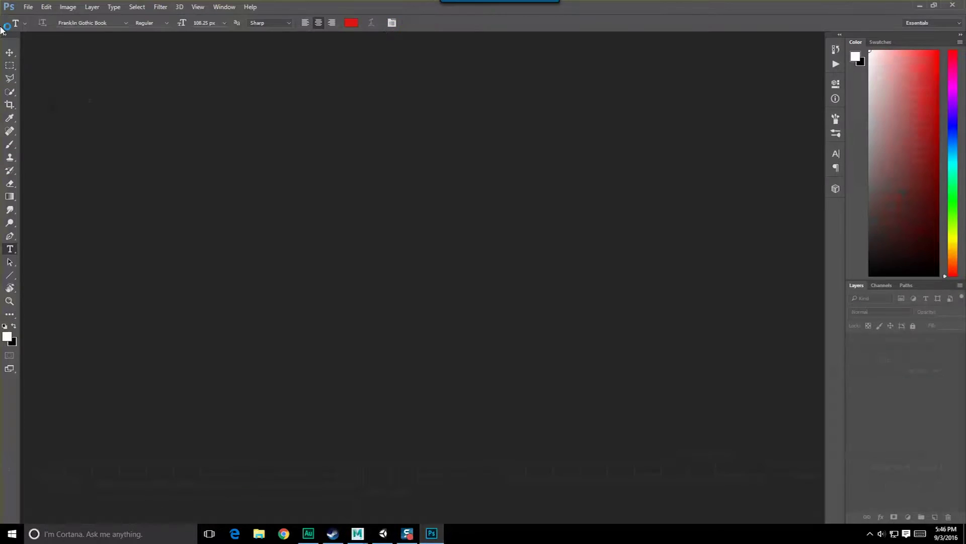
left_click(26, 8)
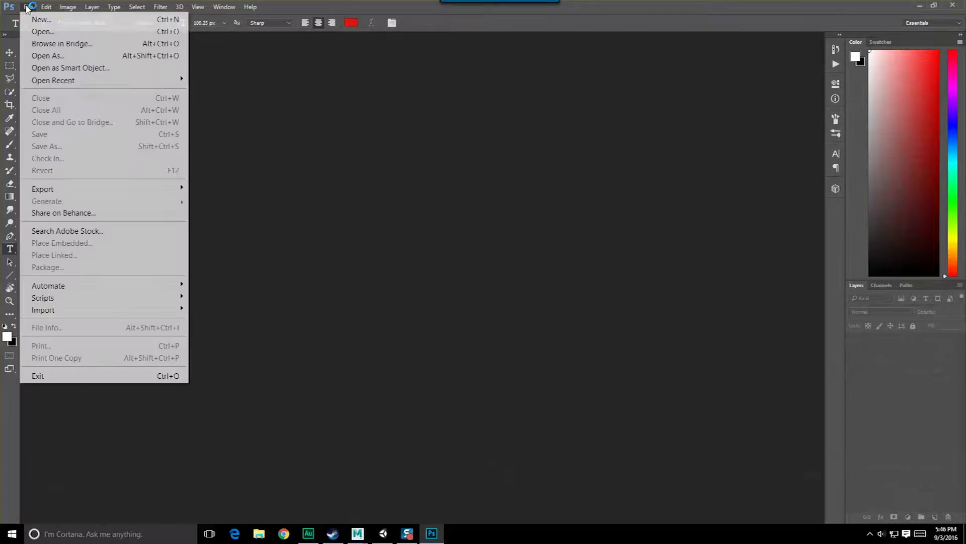
mouse_move(100, 82)
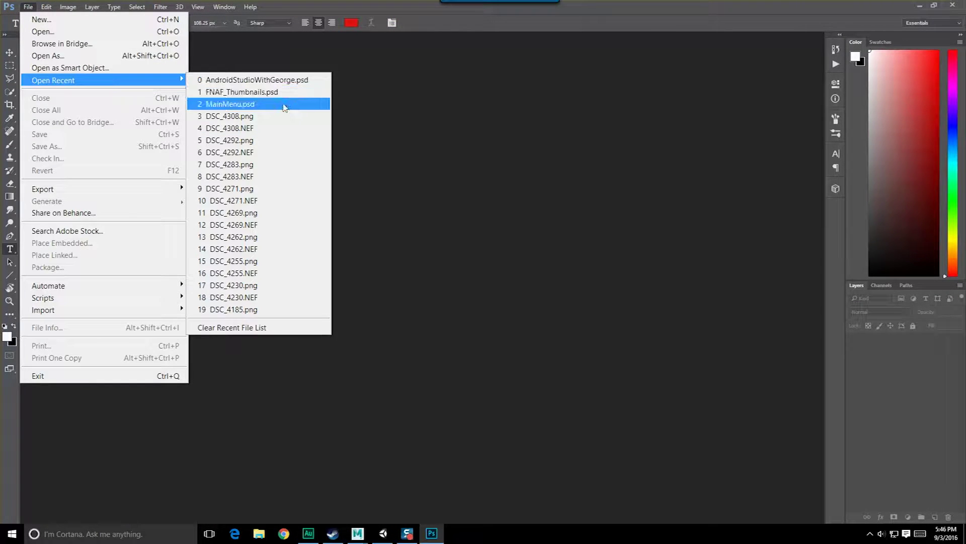
left_click(230, 104)
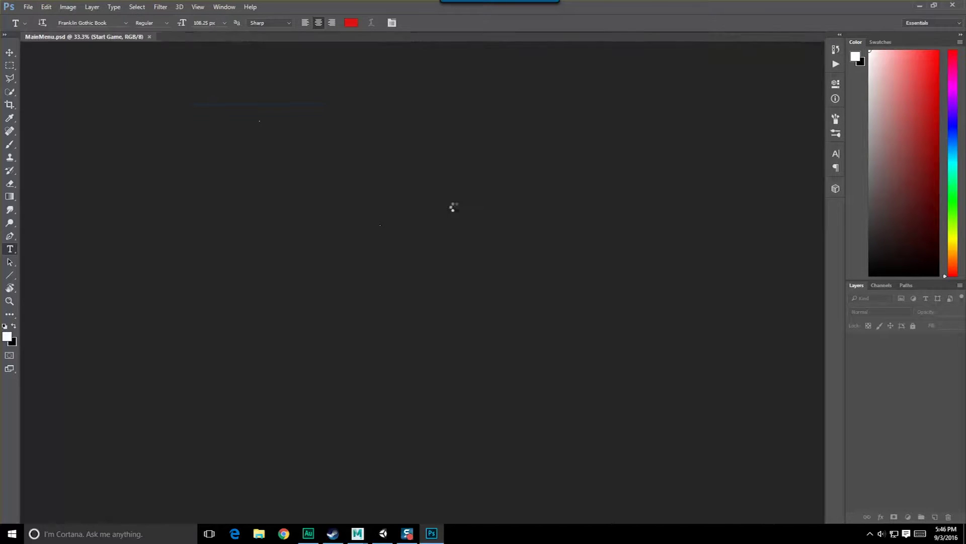
key("Escape")
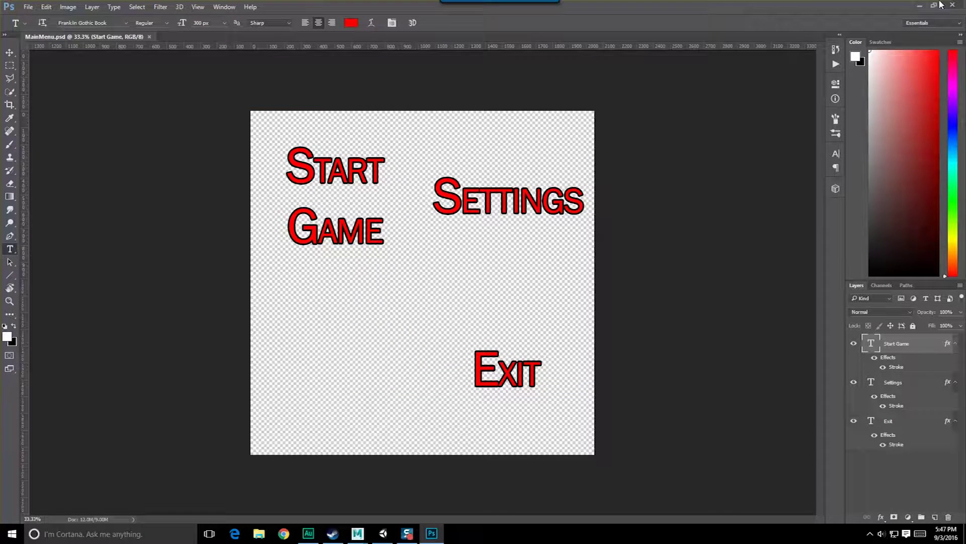
Switch back to Maya, open the UV Editor with the StartMenu plane planar-mapped, and review the planar mapping options
left_click(921, 5)
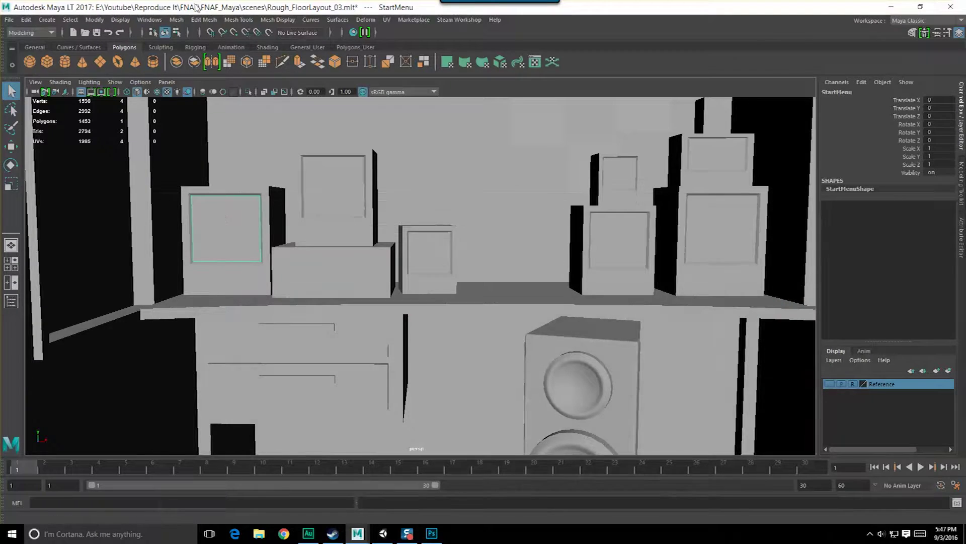
left_click(149, 20)
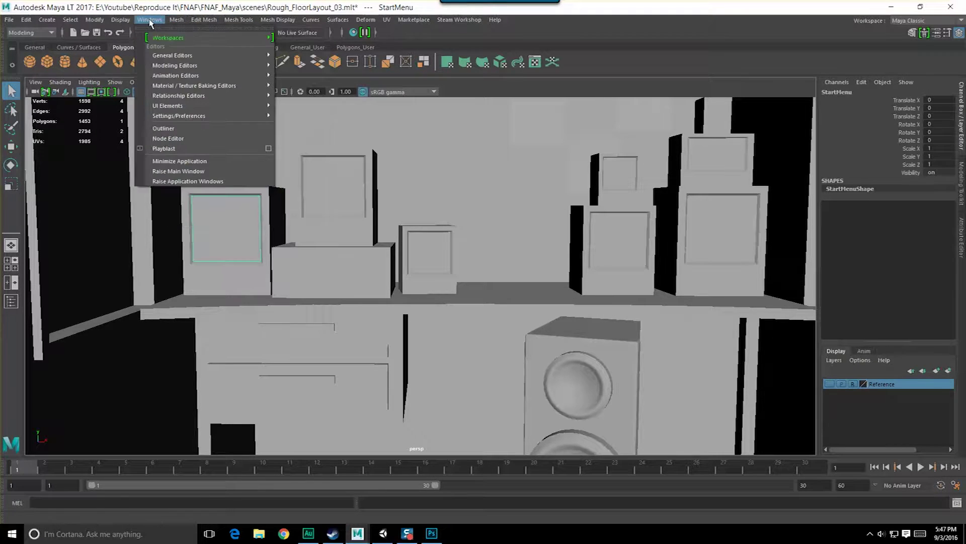
mouse_move(183, 63)
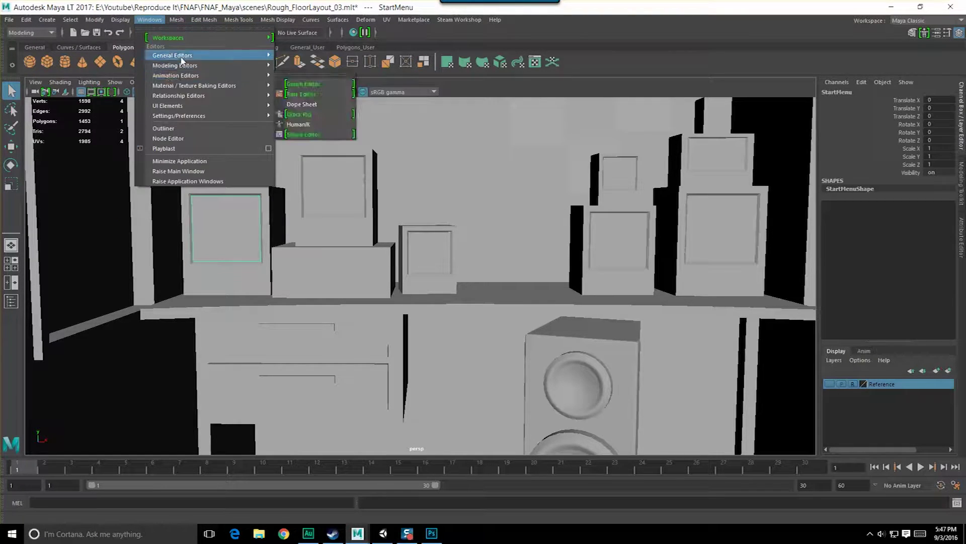
left_click(307, 84)
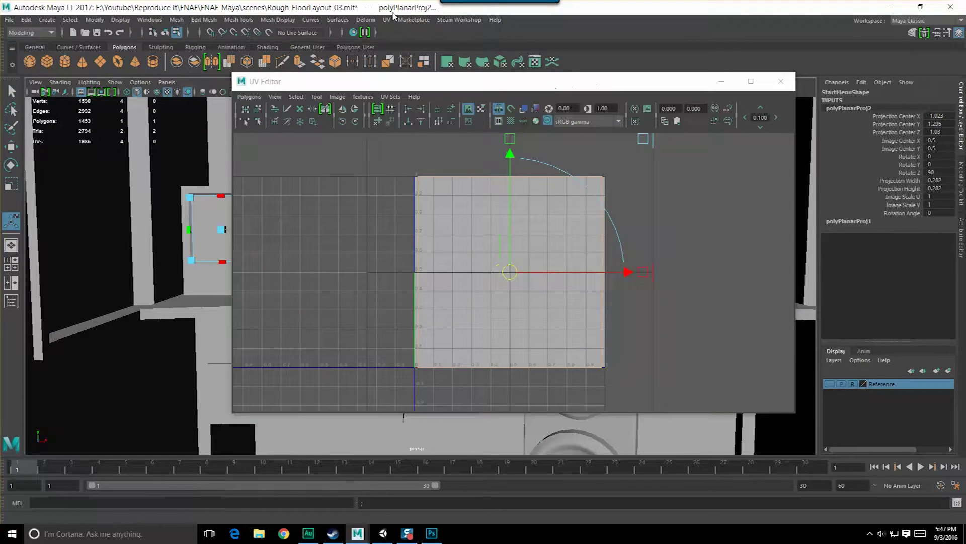
left_click(387, 20)
left_click(493, 128)
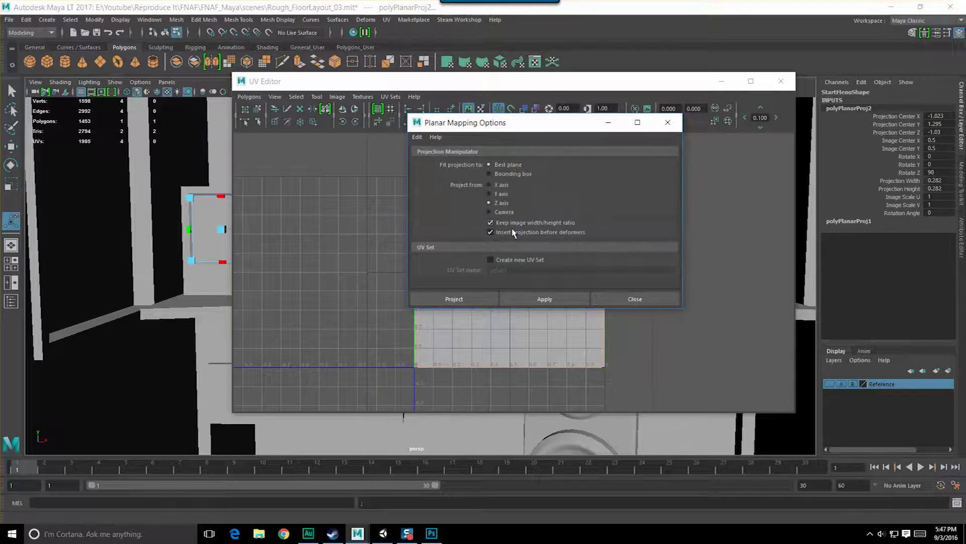
left_click(668, 123)
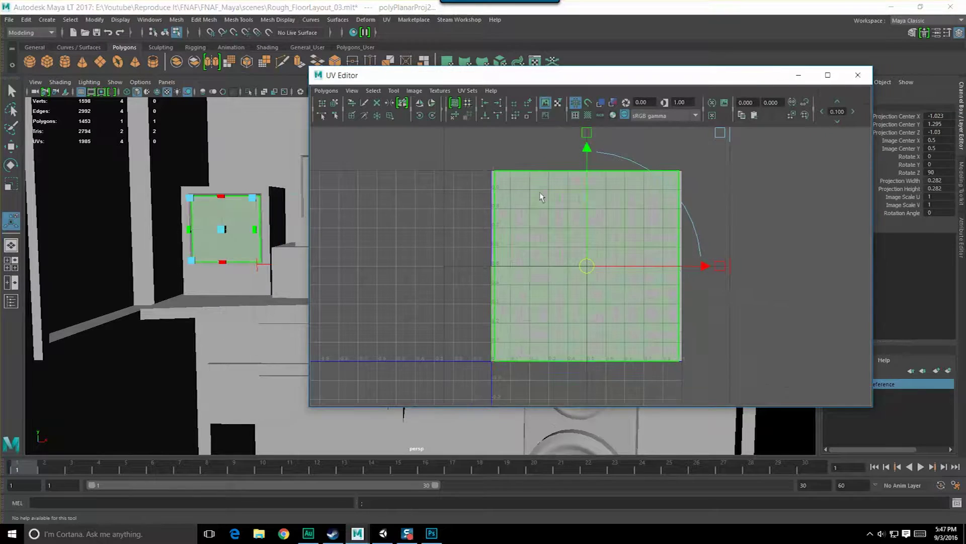
Reapply planar mapping to the StartMenu plane, fitting the projection to the best plane
middle_click_drag(540, 191, 493, 223, "alt")
scroll(519, 189, "up", 1)
left_click(387, 20)
left_click(491, 129)
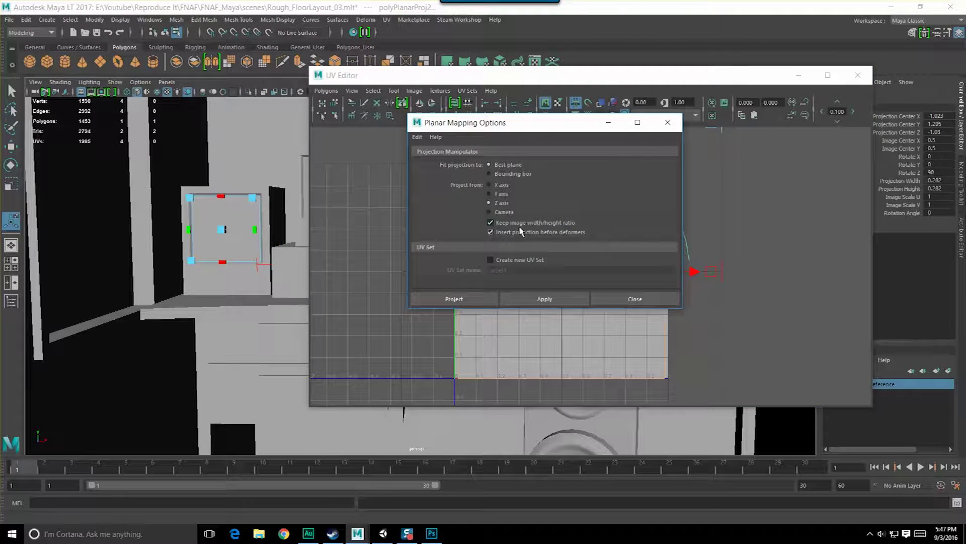
left_click(544, 299)
left_click(628, 298)
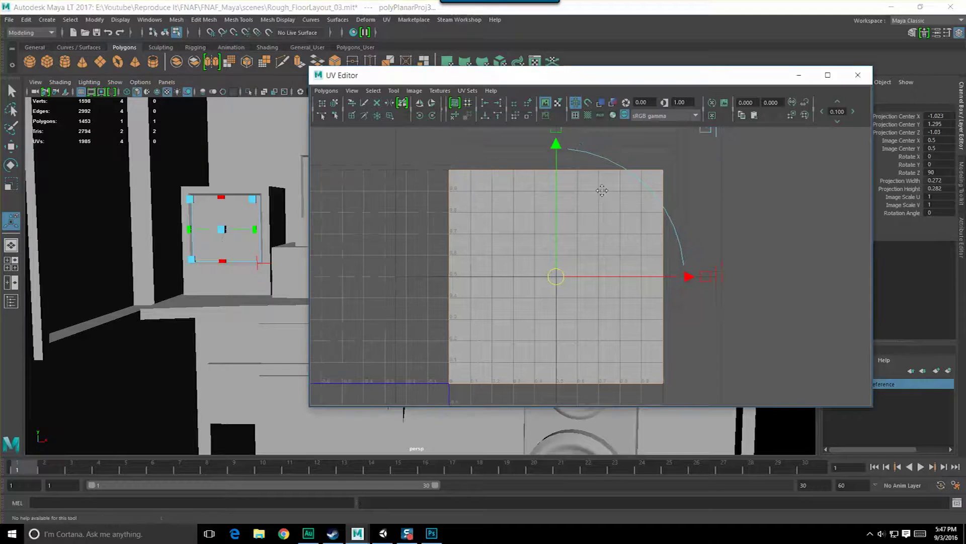
Snap the StartMenu plane's right UVs to U 0.5 and its bottom UVs to V 0.5, filling the upper-left quarter
right_click_drag(593, 233, 633, 233)
left_click_drag(612, 346, 682, 401)
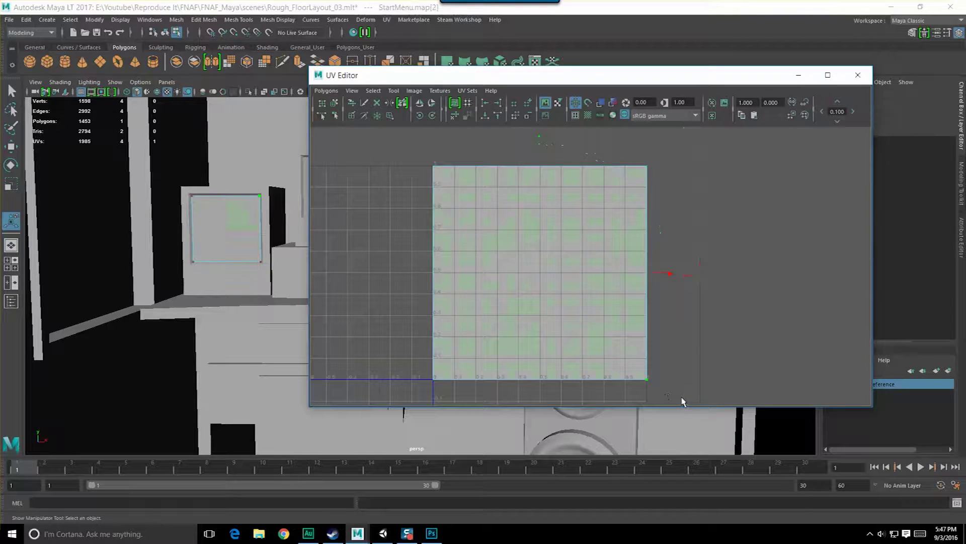
left_click_drag(607, 150, 701, 392)
key("w")
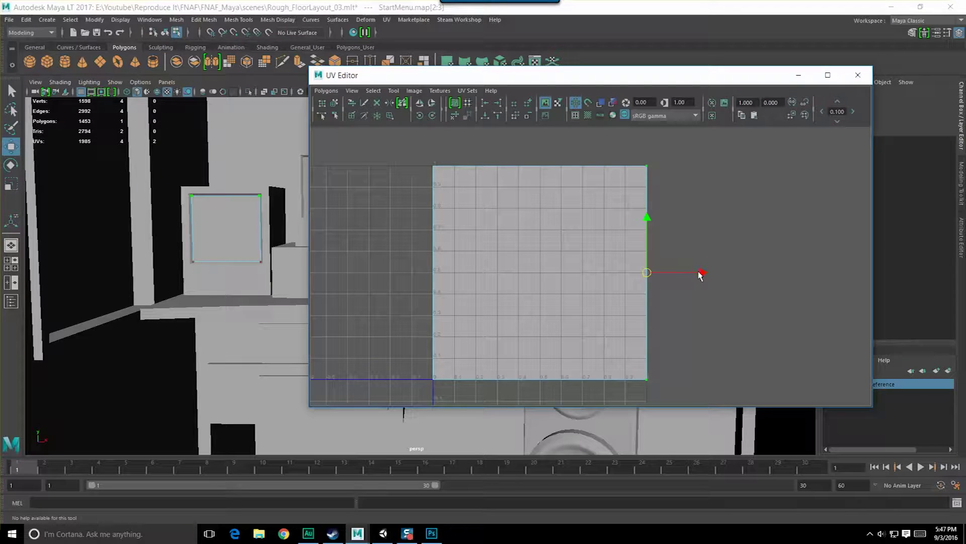
left_click_drag(691, 277, 587, 280)
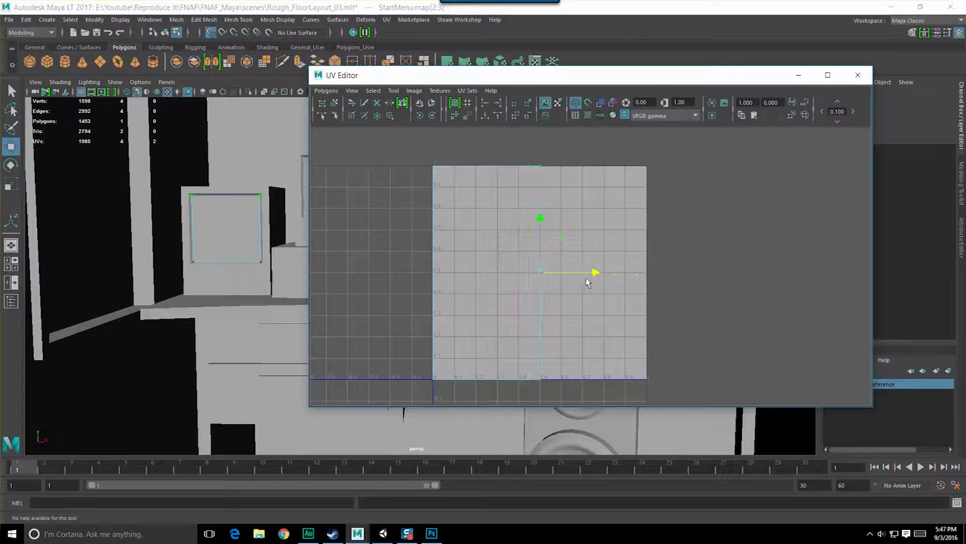
left_click_drag(361, 346, 611, 413)
left_click_drag(486, 322, 488, 214)
left_click(635, 207)
Snap the SettingsMenu plane's two upper UVs to V 1 at U 0.5 and U 1, checking the Photoshop layout
left_click_drag(685, 79, 548, 317)
left_click(330, 195)
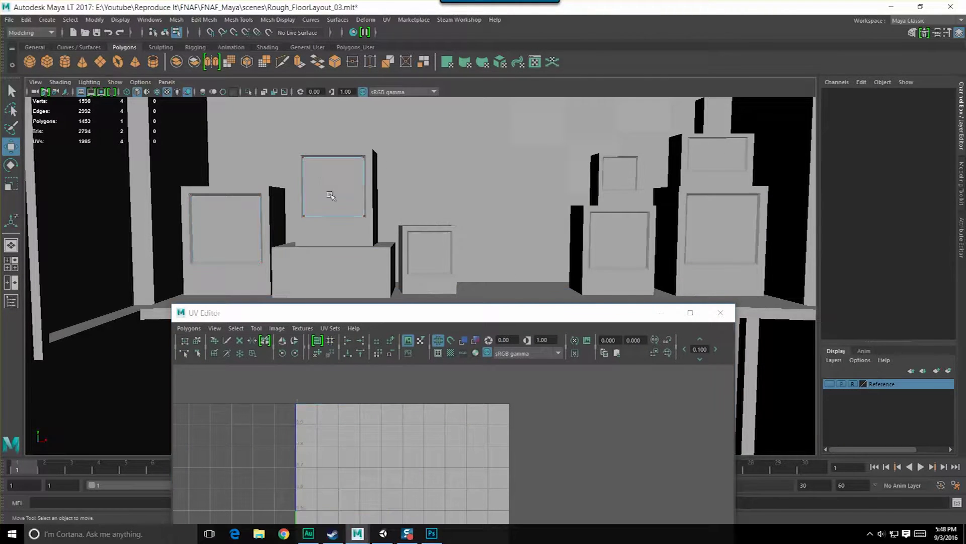
left_click_drag(407, 317, 548, 70)
middle_click_drag(518, 231, 543, 229, "alt")
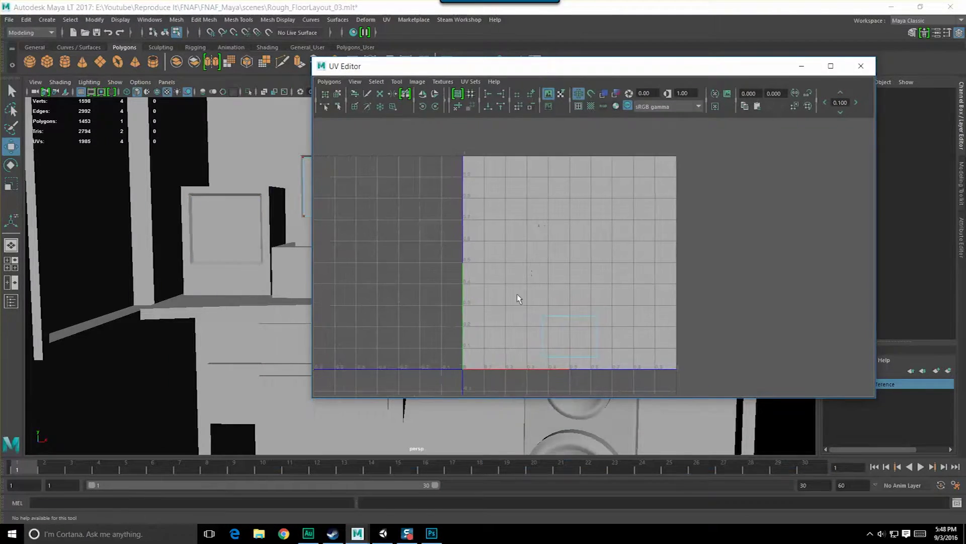
left_click(542, 316)
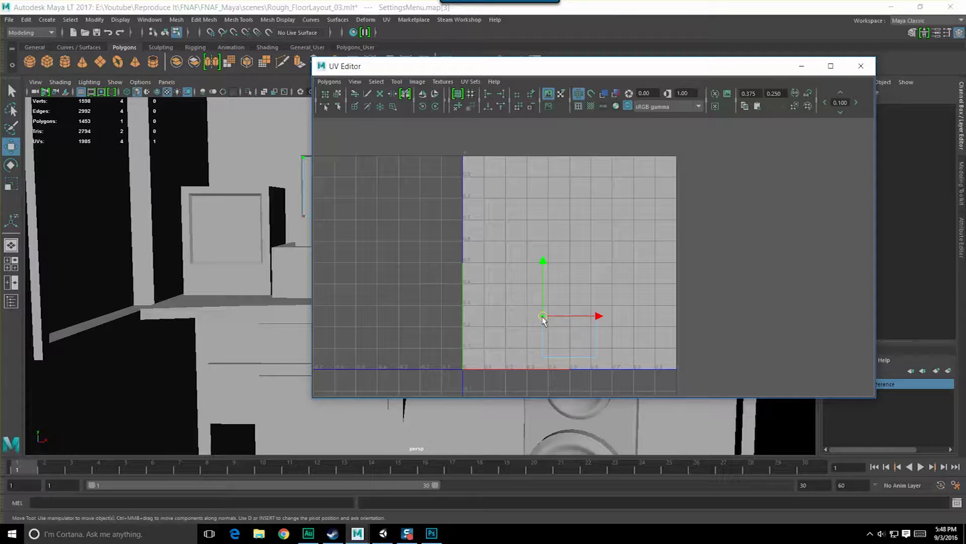
left_click(439, 534)
left_click(439, 534)
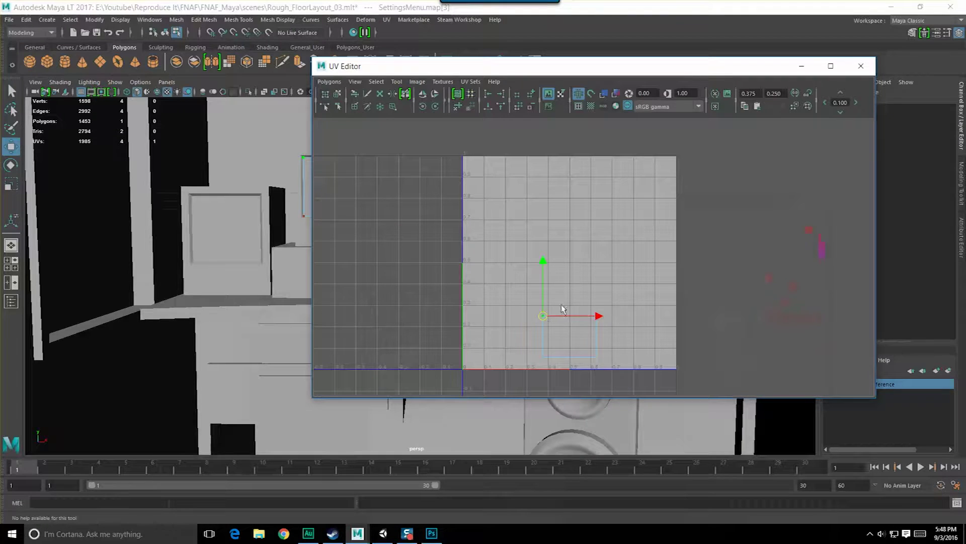
key("x")
left_click_drag(543, 316, 570, 156)
left_click(597, 316)
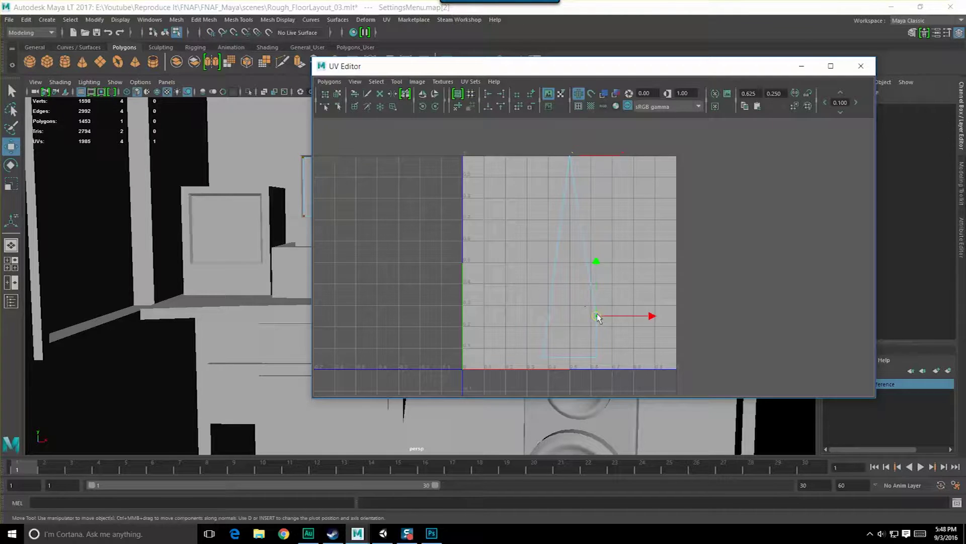
left_click_drag(597, 315, 673, 156)
Snap the SettingsMenu plane's two lower UVs to V 0.5 so the shell fills the upper-right quarter of the UV tile
left_click(597, 358)
key("x")
left_click_drag(597, 358, 629, 336)
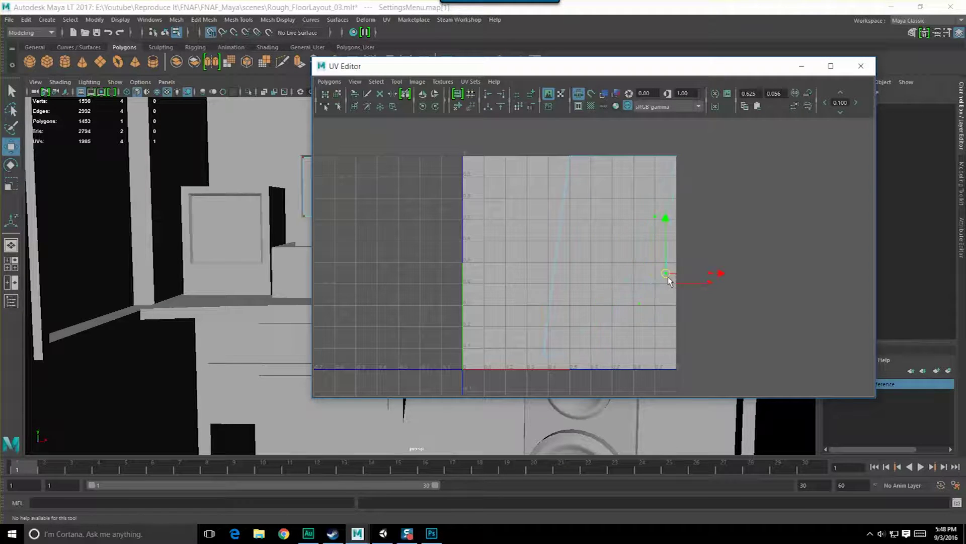
left_click_drag(670, 281, 679, 267)
left_click(560, 272)
left_click_drag(566, 274, 575, 265)
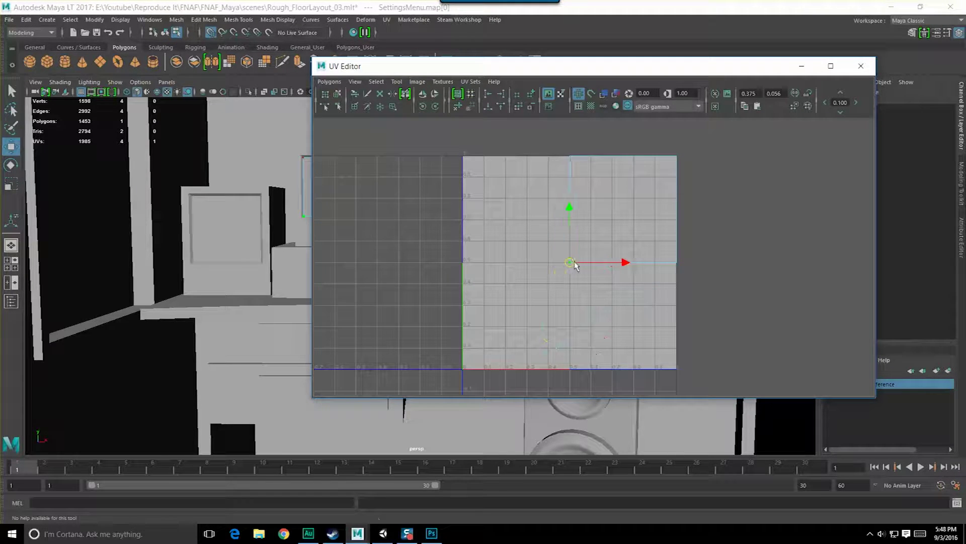
Check the Exit text's placement in Photoshop, and snap the ExitMenu plane's right UVs to U 1 at V 0 and V 0.5
left_click(432, 535)
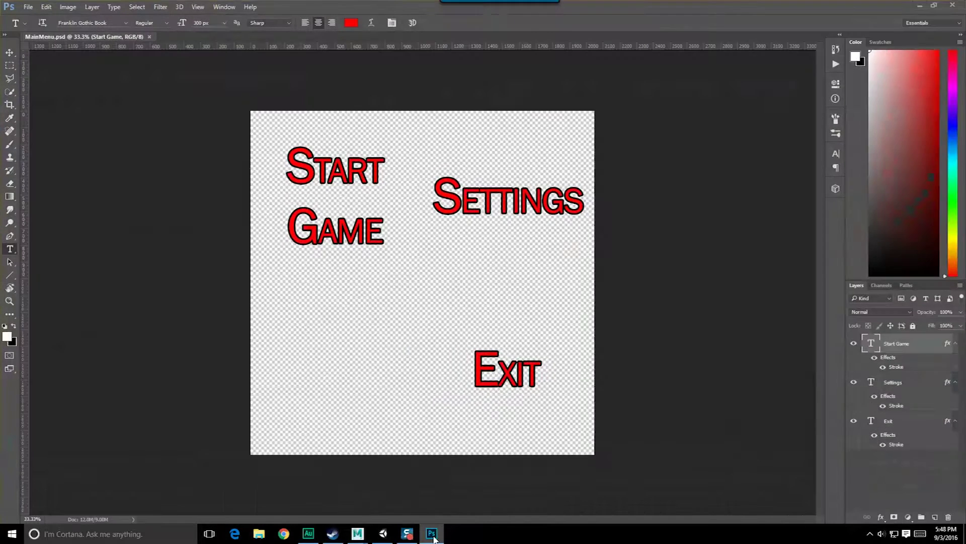
left_click(432, 534)
left_click_drag(630, 71, 338, 181)
left_click(722, 222)
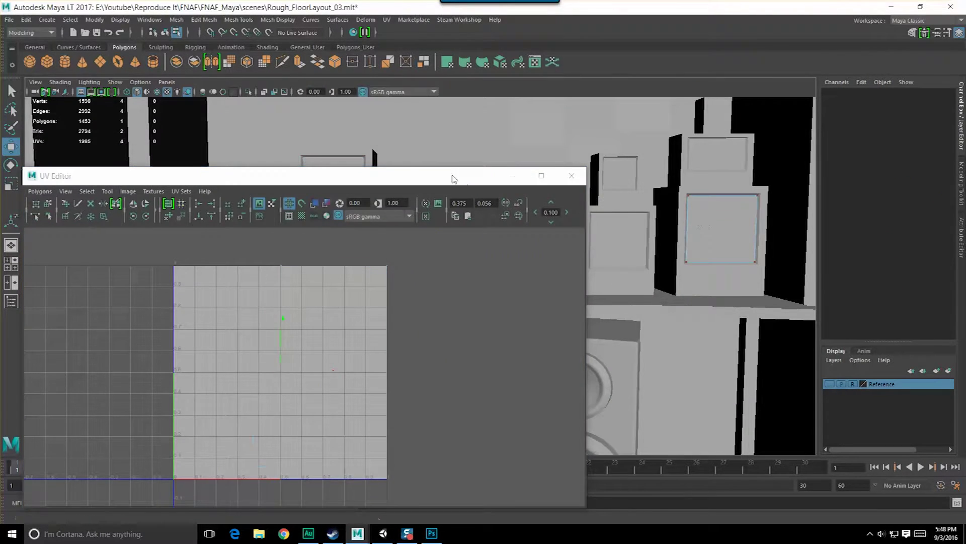
left_click_drag(453, 178, 608, 91)
left_click(459, 381)
left_click_drag(459, 383, 541, 392)
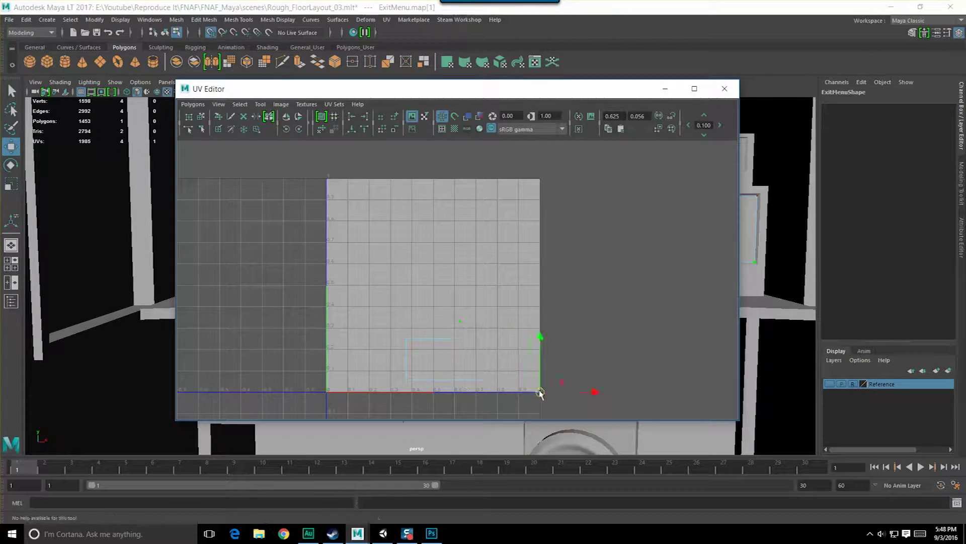
left_click(461, 337)
left_click_drag(459, 336, 540, 285)
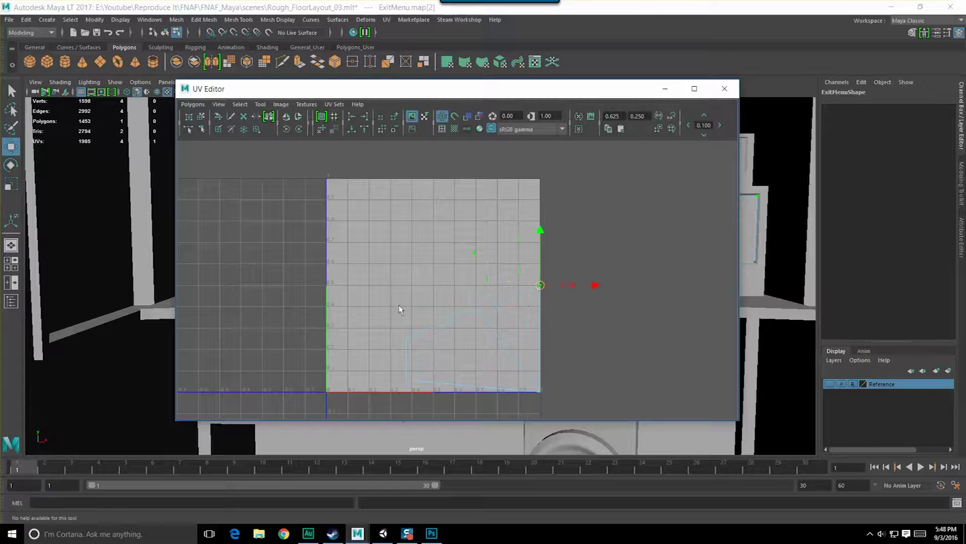
Snap the ExitMenu plane's left UVs to U 0.5 at V 0.5 and V 0, filling the lower-right quarter
left_click(406, 338)
left_click_drag(406, 341, 441, 288)
left_click_drag(381, 411, 436, 394)
key("x")
left_click(579, 312)
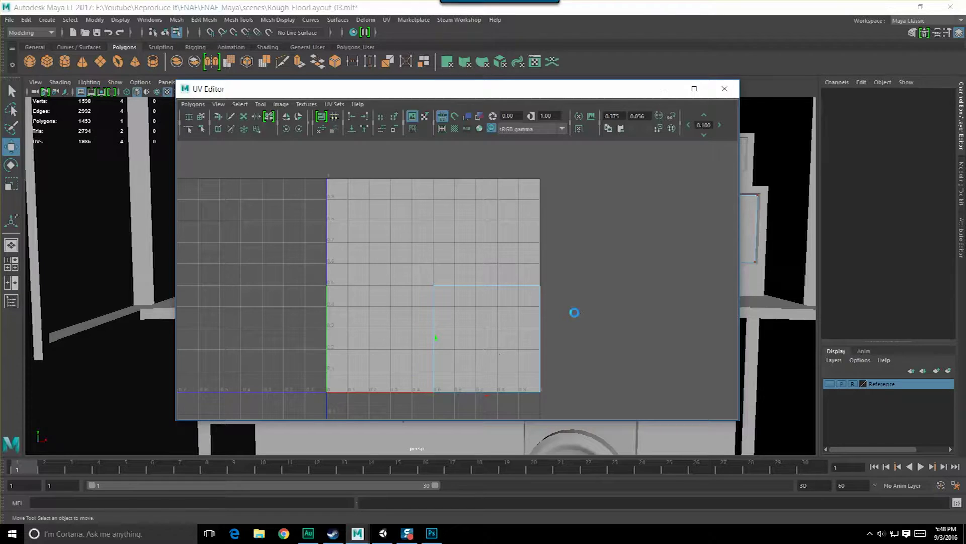
Save the scene and close the UV Editor, returning to object selection mode
key("ctrl+s")
left_click(724, 89)
key("F8")
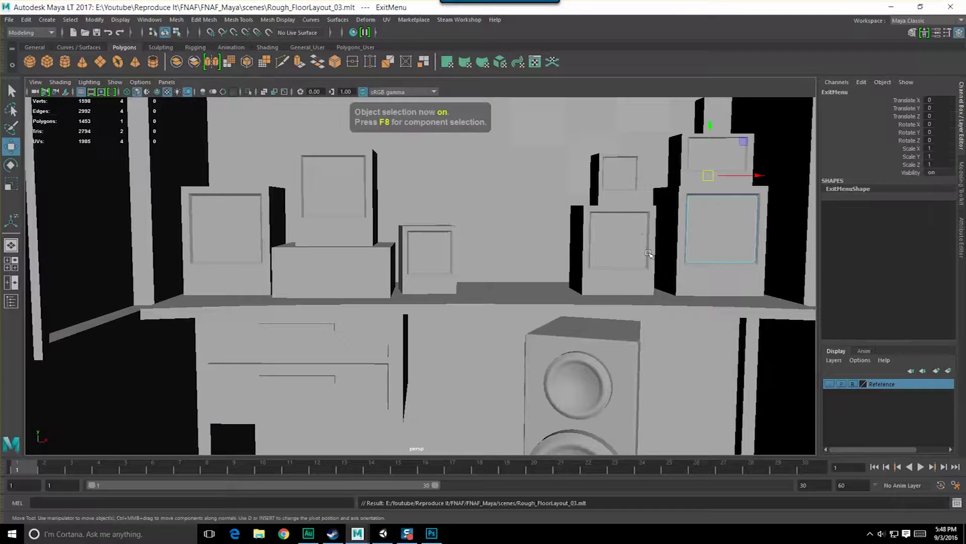
Delete the construction history of the ExitMenu, SettingsMenu and StartMenu planes
key("ctrl+s")
left_click(355, 194, "shift")
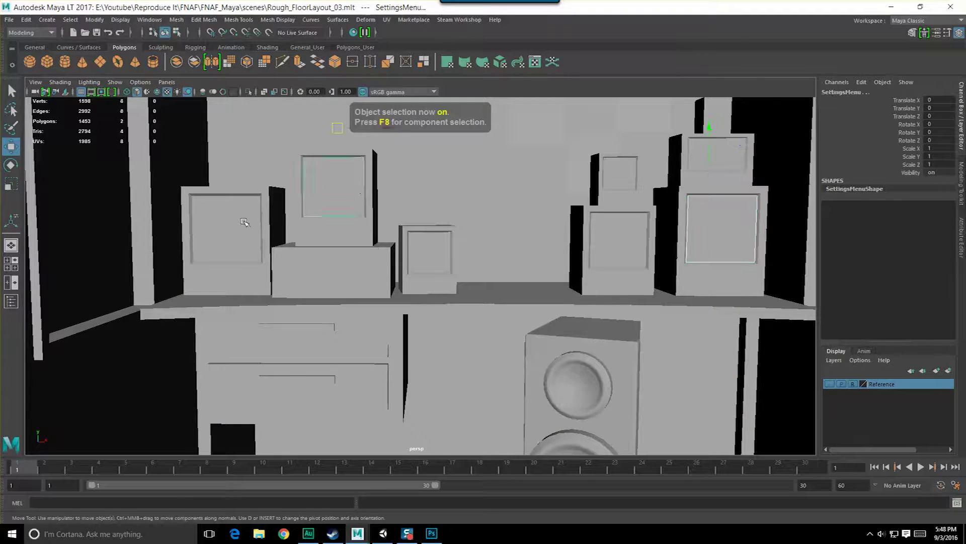
left_click(243, 219, "shift")
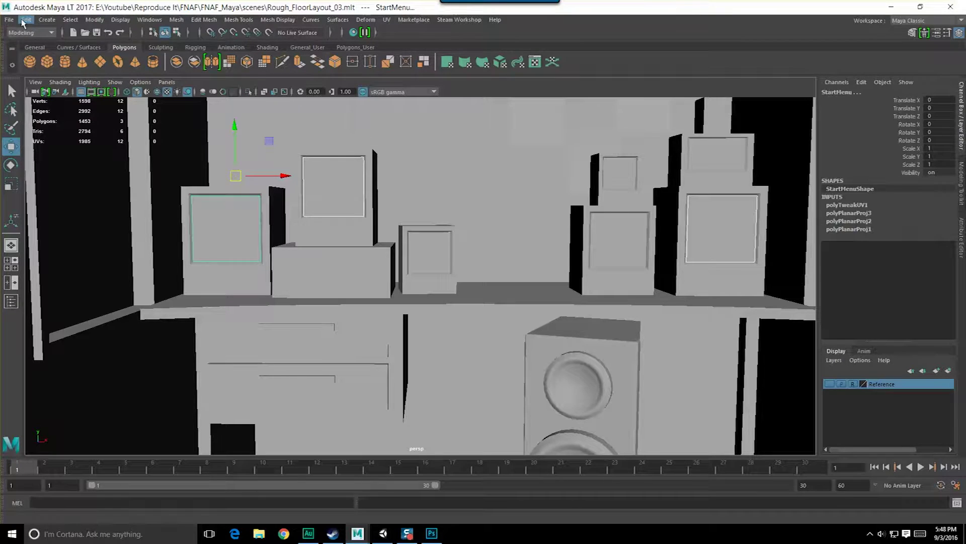
left_click(26, 20)
mouse_move(75, 134)
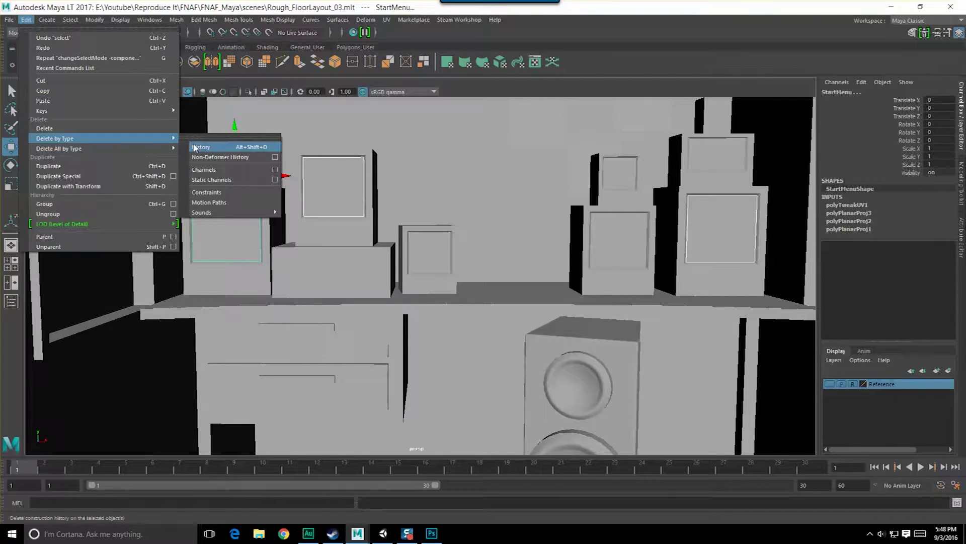
left_click(210, 158)
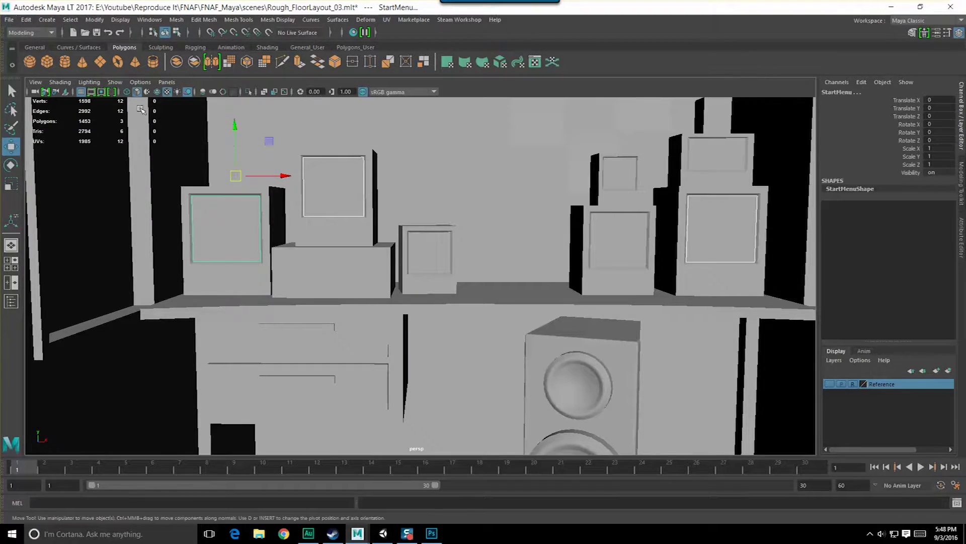
Select every object in the scene and set the A Night At Georgies folder as the Unity project for FBX assets
key("a")
key("q")
left_click(336, 173)
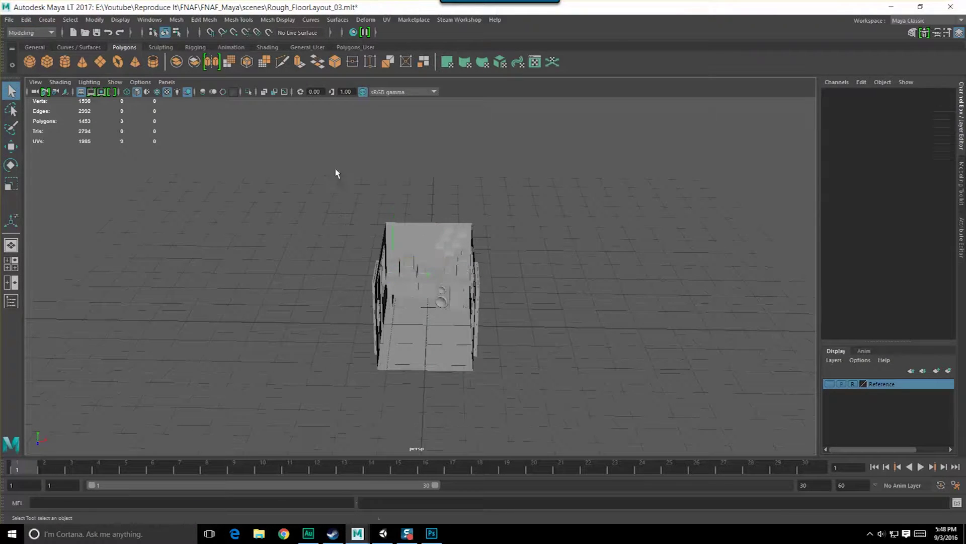
key("ctrl+shift+a")
left_click(8, 20)
mouse_move(84, 179)
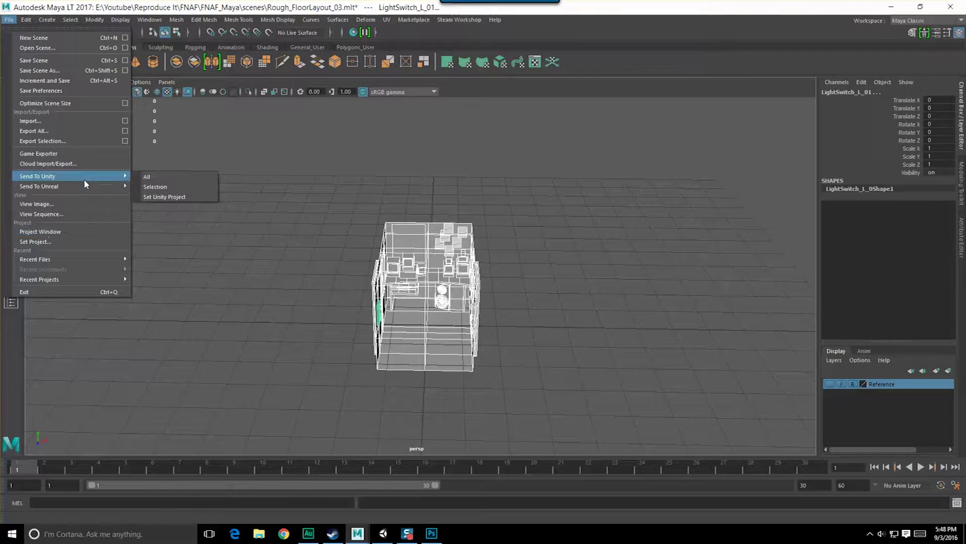
left_click(155, 189)
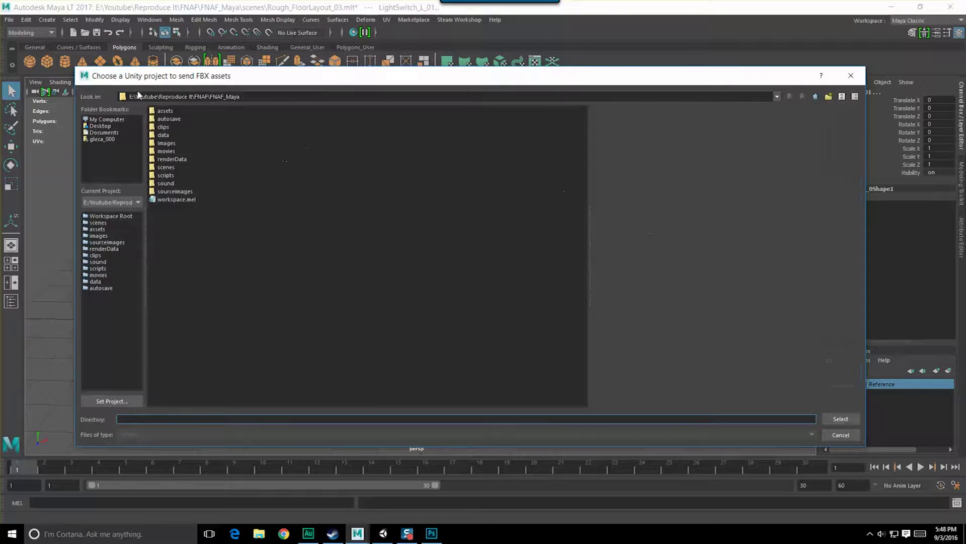
left_click(816, 98)
double_click(207, 120)
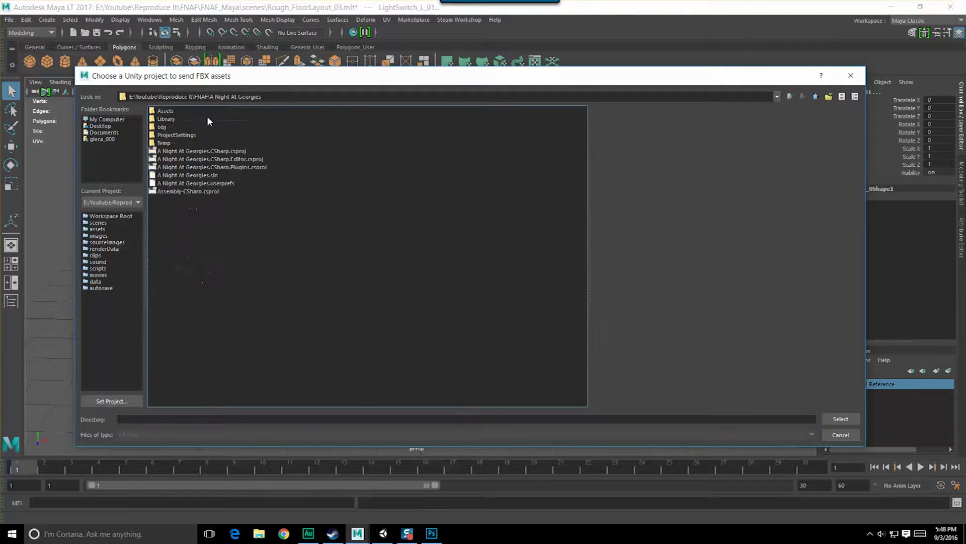
left_click(840, 419)
Send the selected objects to Unity, overwriting SecurityRoom.fbx in the project's Assets/FBX folder
left_click(8, 21)
mouse_move(84, 179)
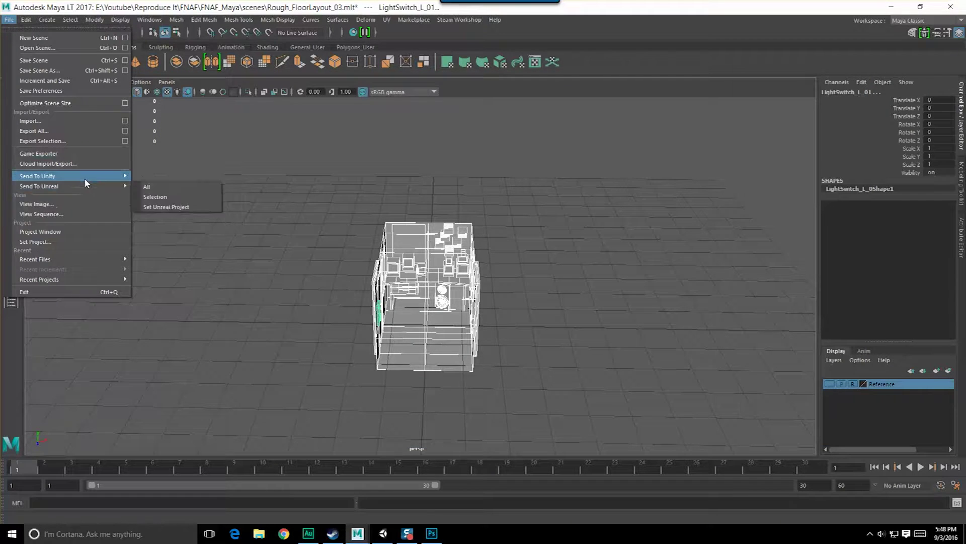
left_click(181, 177)
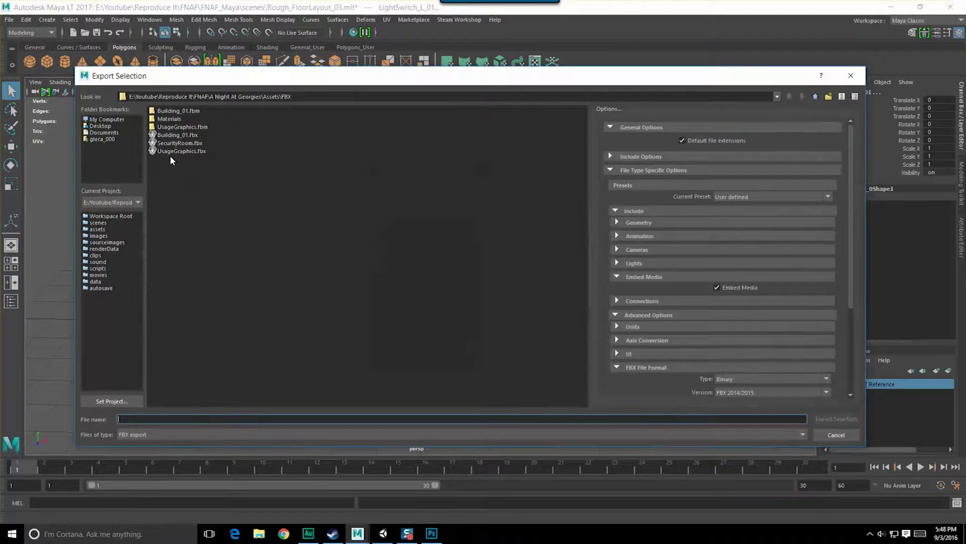
double_click(174, 143)
left_click(448, 276)
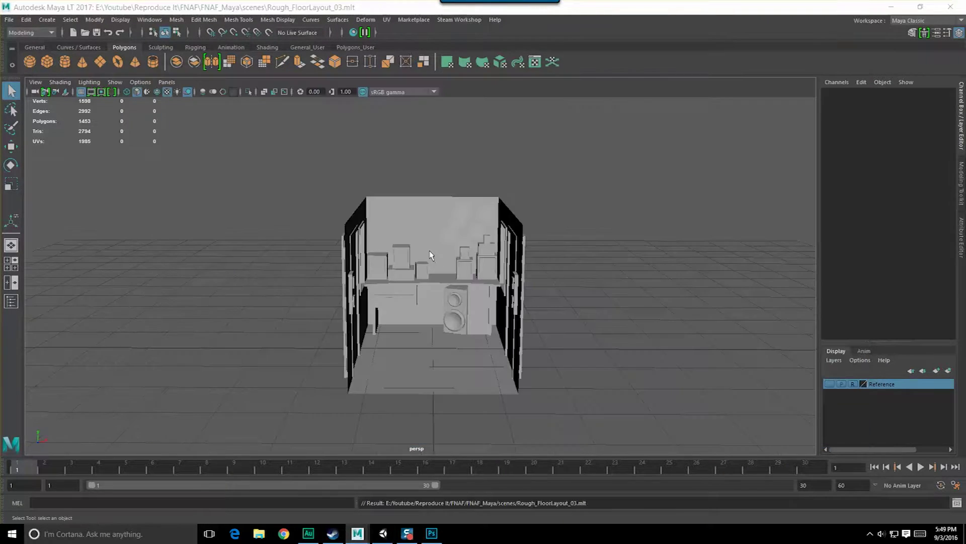
Switch to Unity, check the MainMenu texture, and create a material named MainMenu in the MainMenu assets folder
left_click(383, 533)
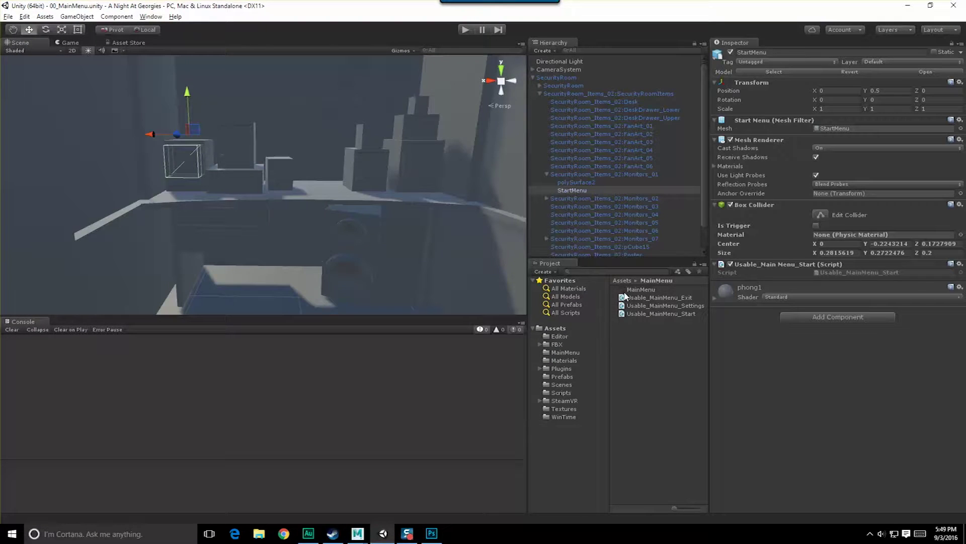
left_click(625, 291)
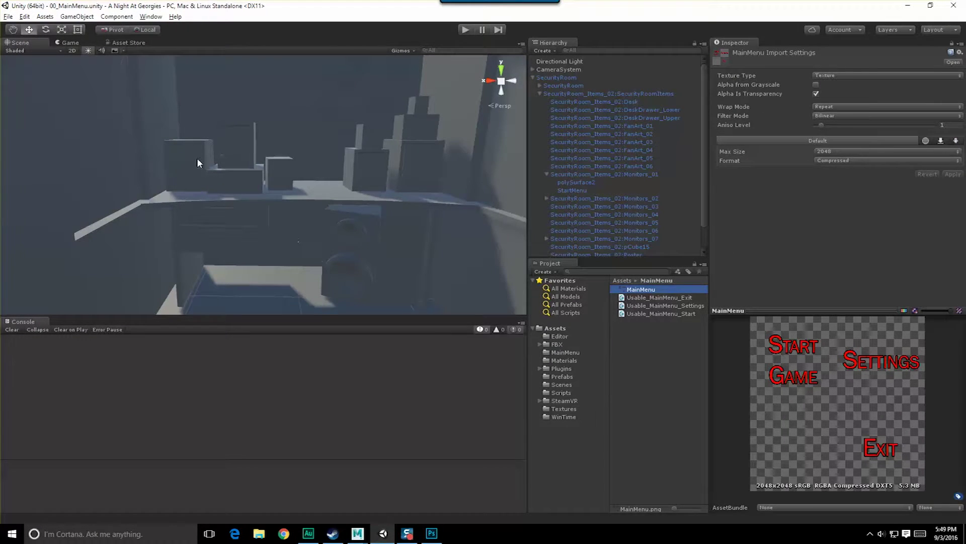
left_click(664, 356)
right_click(664, 356)
mouse_move(690, 168)
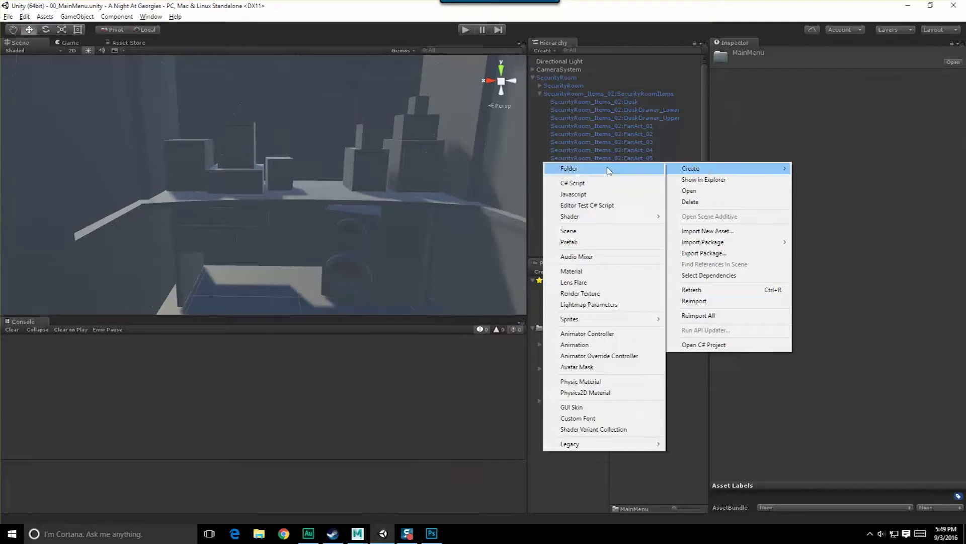
left_click(604, 271)
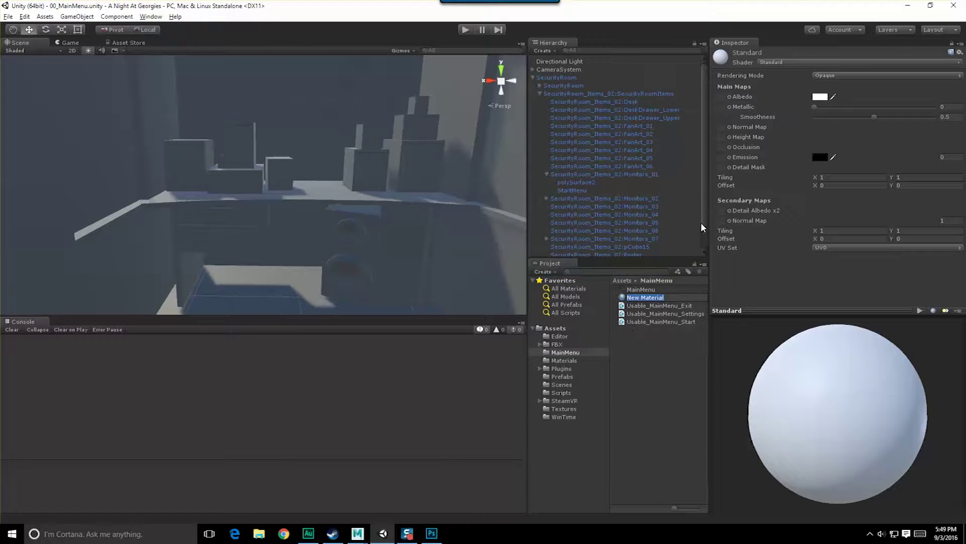
key("Return")
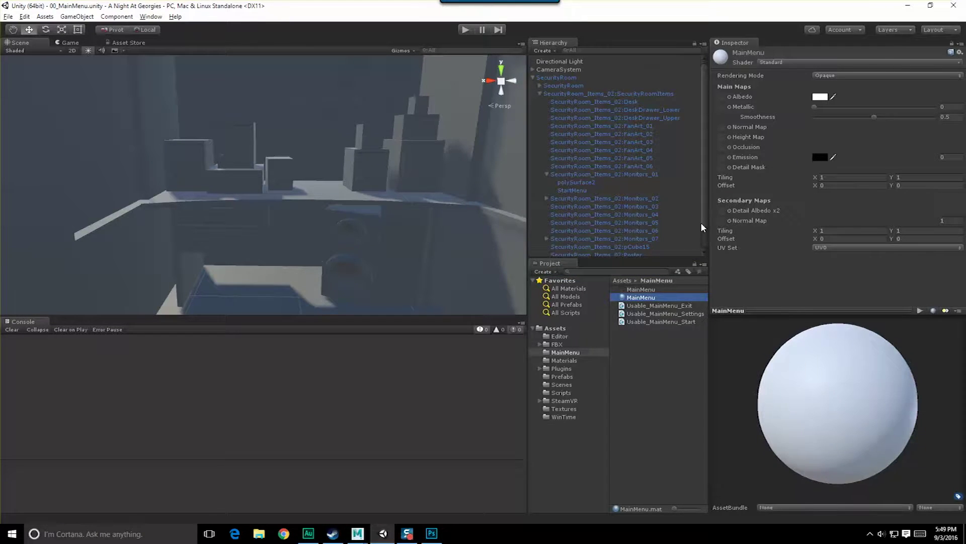
middle_click_drag(298, 171, 286, 209)
scroll(153, 184, "up", 3)
left_click(154, 184)
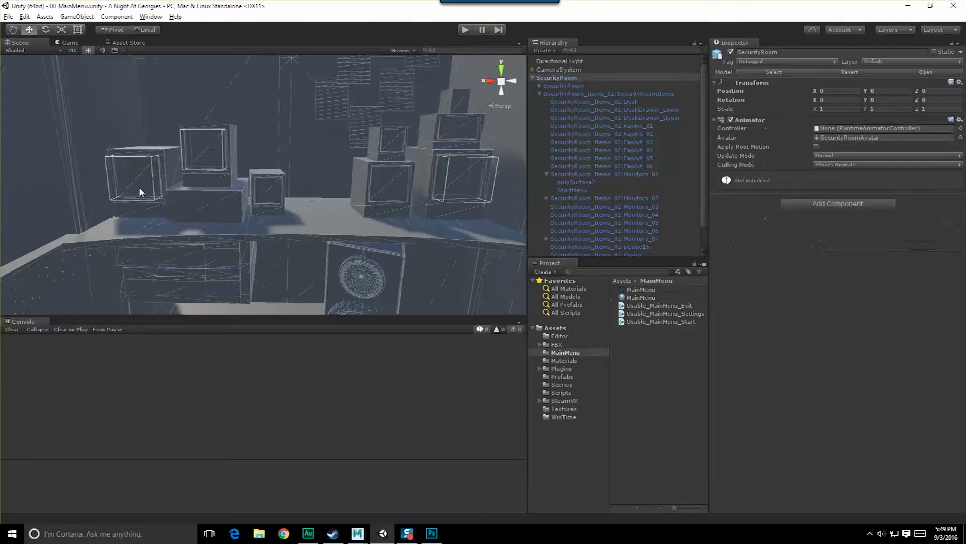
left_click(220, 148, "shift")
left_click(466, 179, "shift")
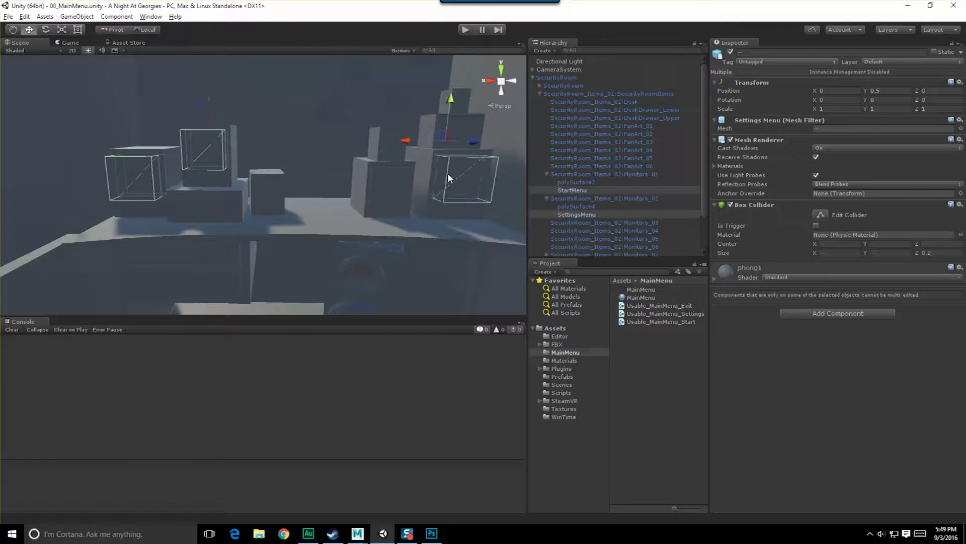
left_click(477, 192)
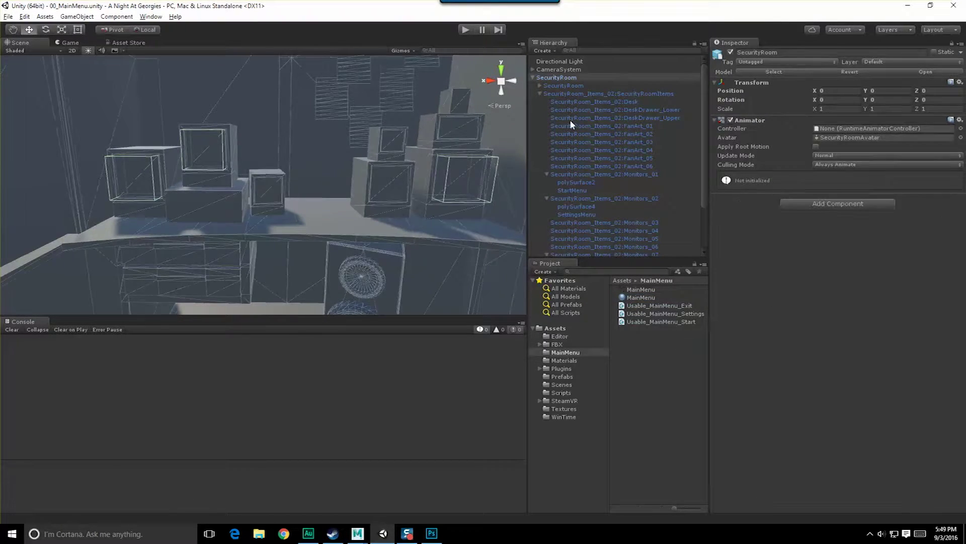
Assign the MainMenu material to the ExitMenu, SettingsMenu and StartMenu screens on the desk monitors
left_click(457, 186)
scroll(614, 211, "down", 2)
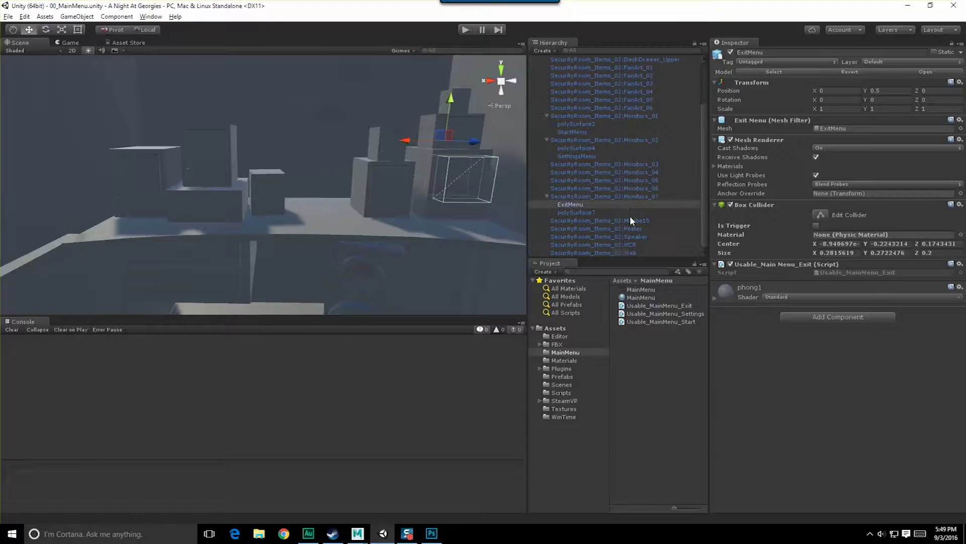
scroll(578, 211, "up", 2)
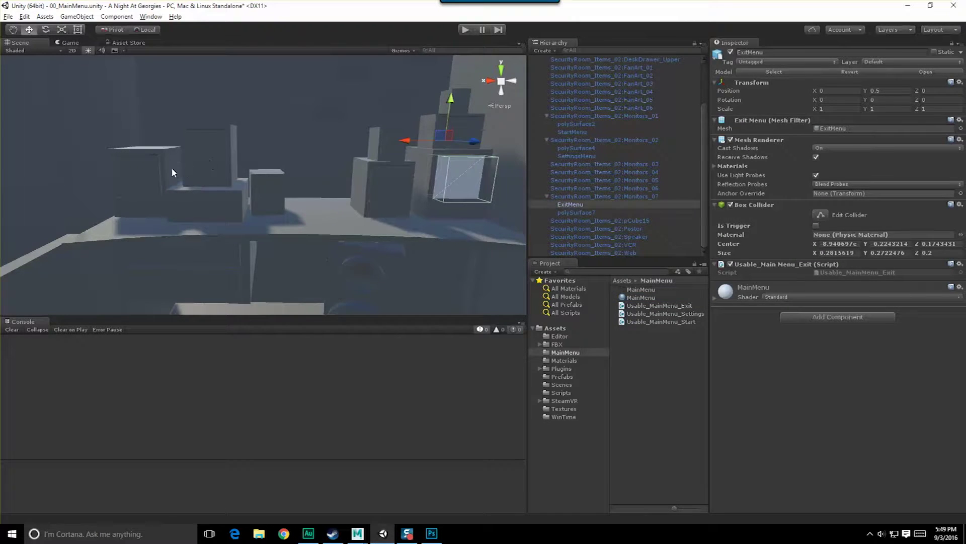
left_click(207, 157)
left_click_drag(634, 298, 577, 196)
left_click(138, 171)
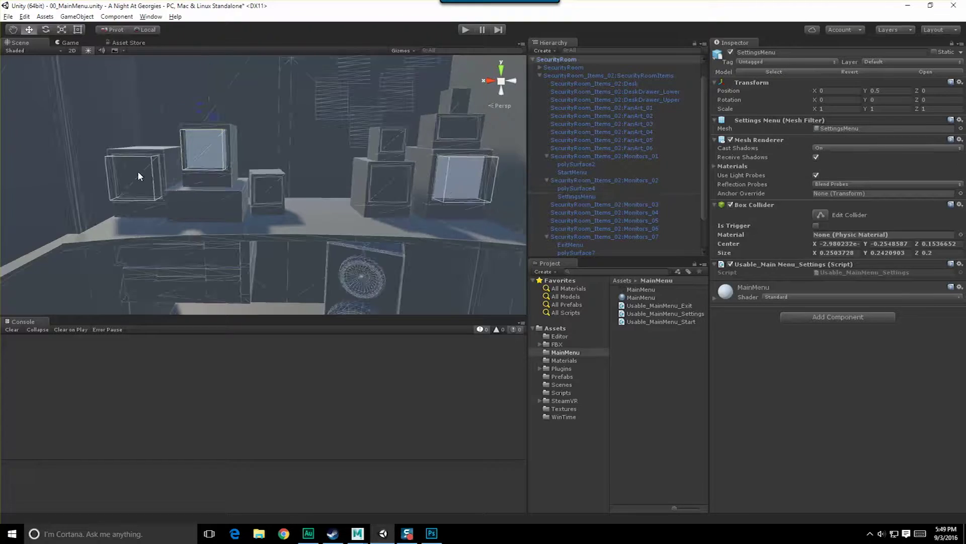
left_click(140, 182)
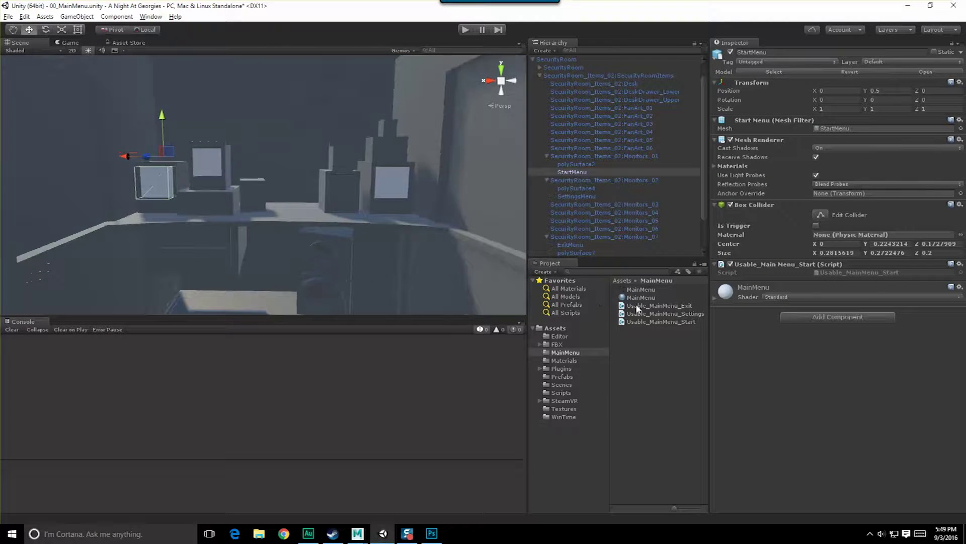
Set the MainMenu material's rendering mode to Cutout and use the MainMenu texture as its albedo map
left_click(640, 298)
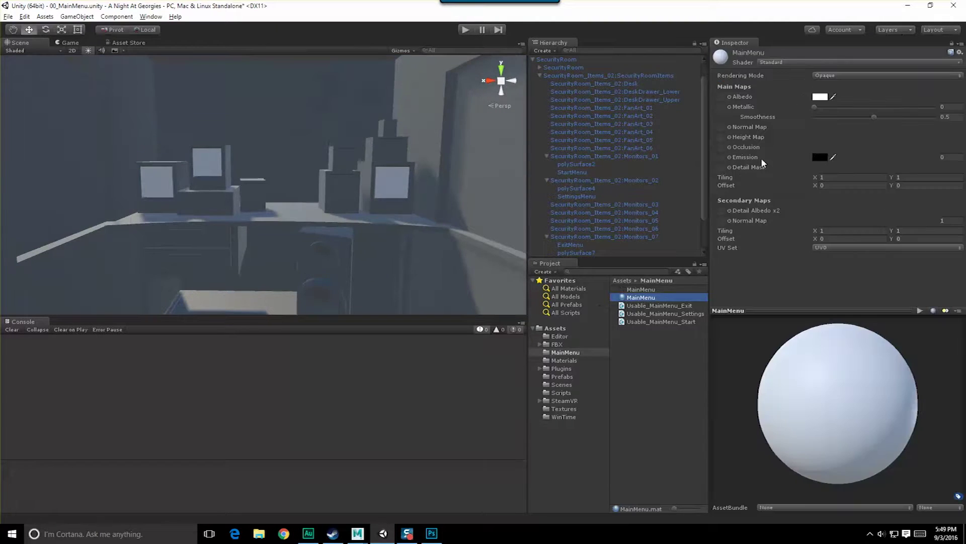
left_click(819, 76)
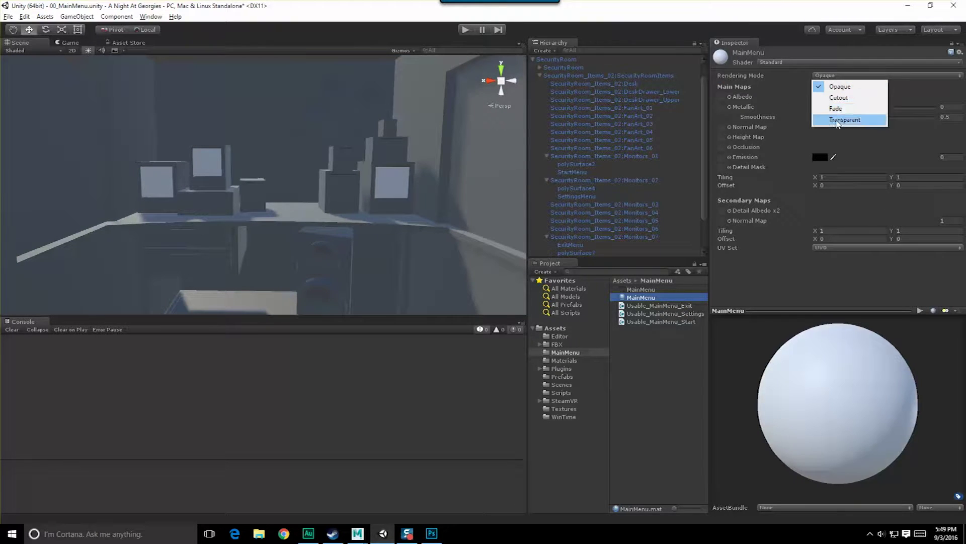
left_click(840, 98)
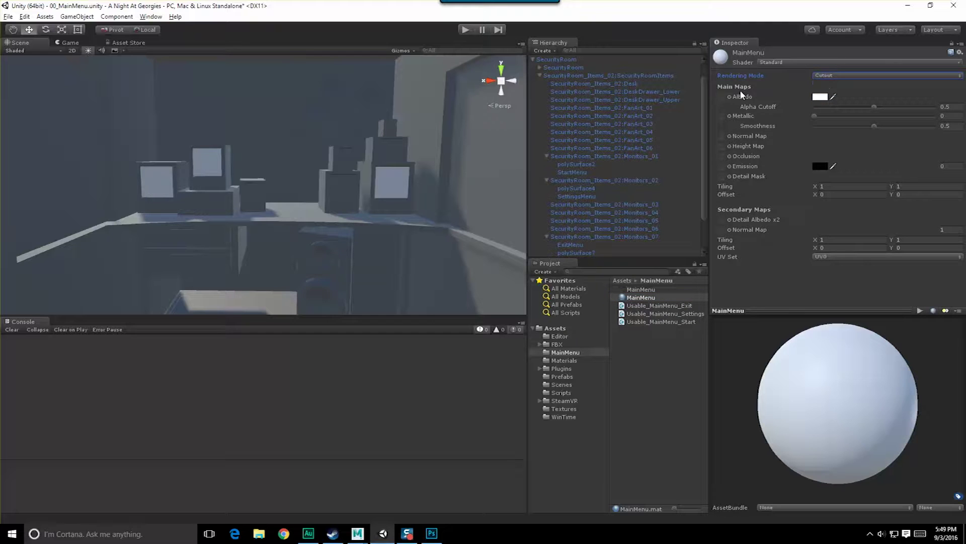
left_click_drag(639, 290, 728, 98)
scroll(273, 218, "up", 3)
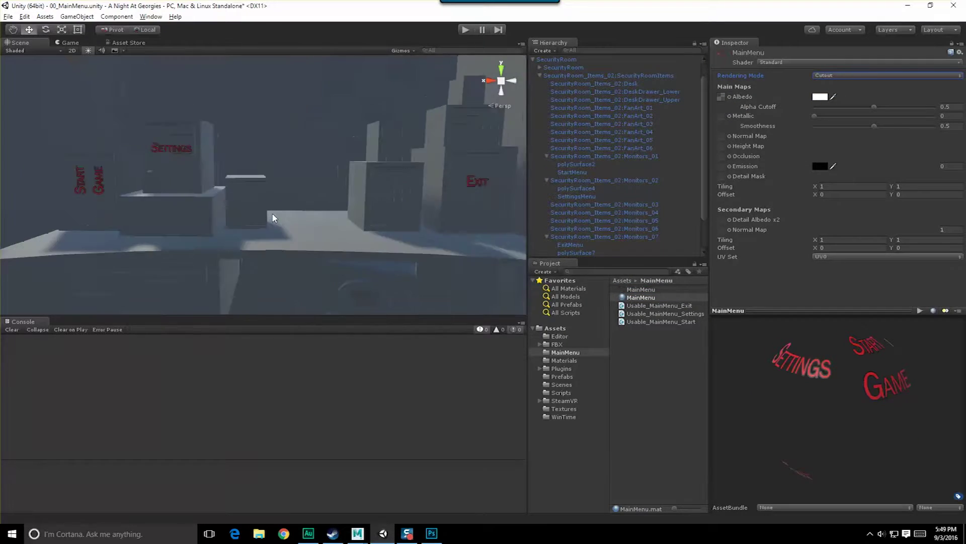
scroll(173, 182, "up", 3)
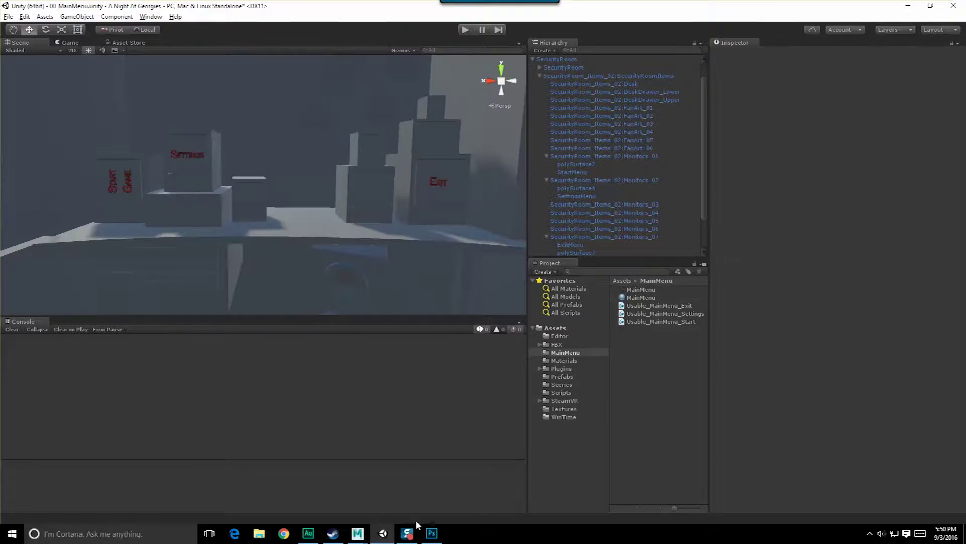
Switch to Maya and rotate the StartMenu plane's UVs in the UV Editor to turn the Start Game text upright
left_click(359, 532)
left_click(412, 496)
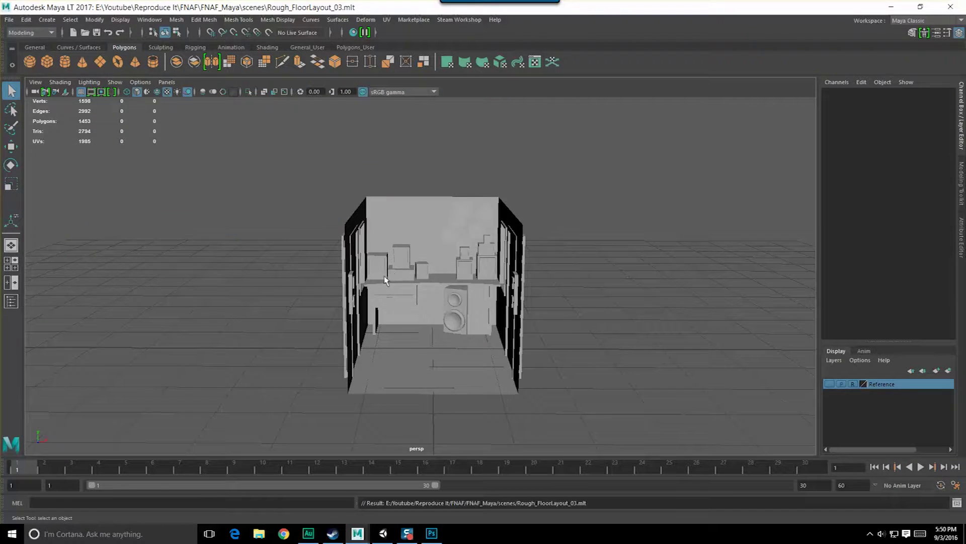
scroll(384, 276, "up", 5)
left_click(301, 251)
left_click(299, 251)
scroll(299, 251, "up", 3)
left_click(172, 20)
mouse_move(150, 20)
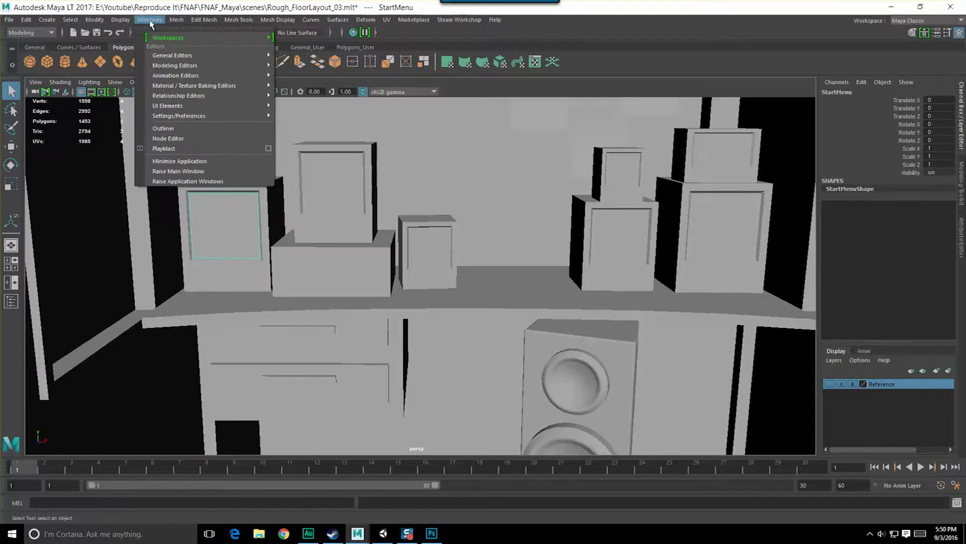
mouse_move(211, 64)
left_click(320, 84)
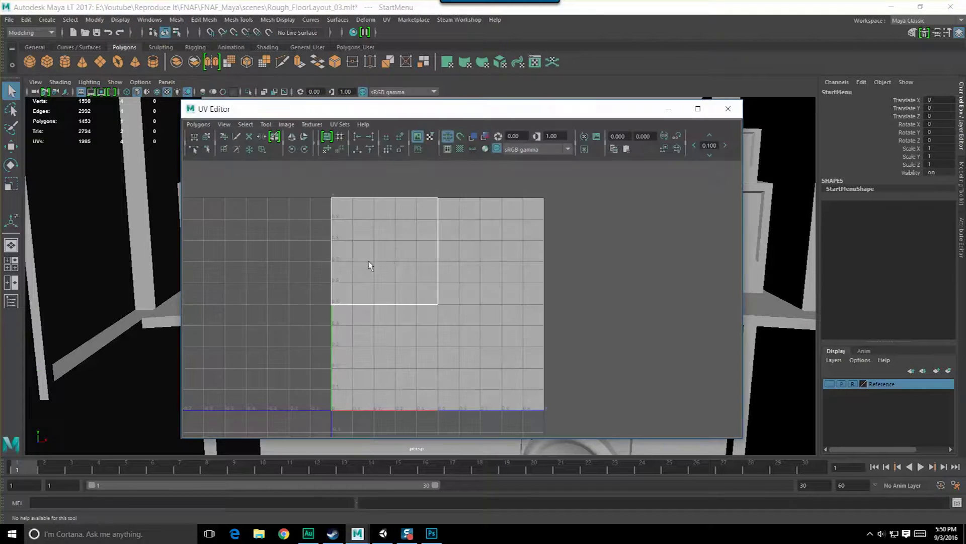
left_click(304, 149)
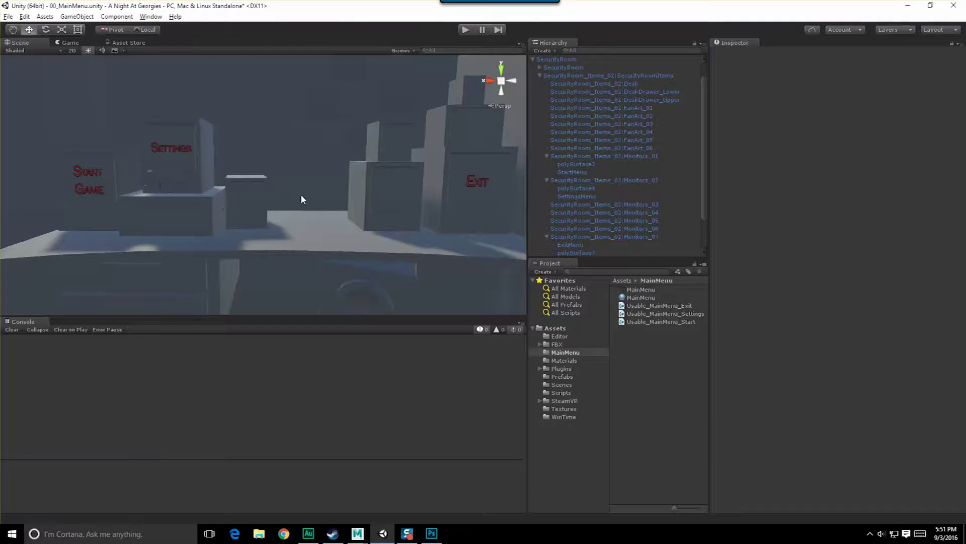
Inspect the Start Game, Settings and Exit screens from several angles in the Unity scene, and save the scene
middle_click_drag(300, 194, 355, 205)
middle_click_drag(225, 215, 347, 231)
left_click_drag(348, 231, 295, 222, "alt")
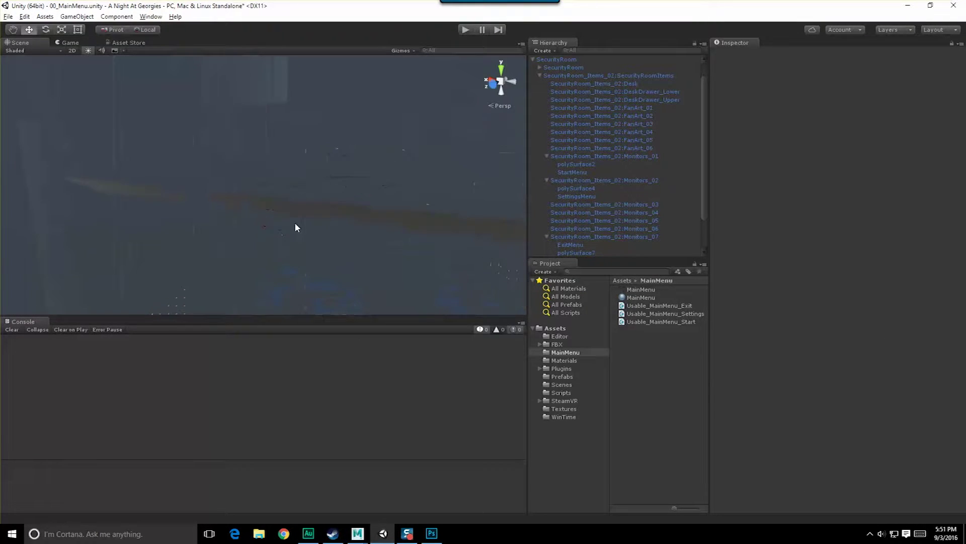
scroll(294, 222, "down", 5)
middle_click_drag(371, 222, 202, 227)
left_click_drag(203, 226, 289, 215, "alt")
scroll(291, 226, "down", 5)
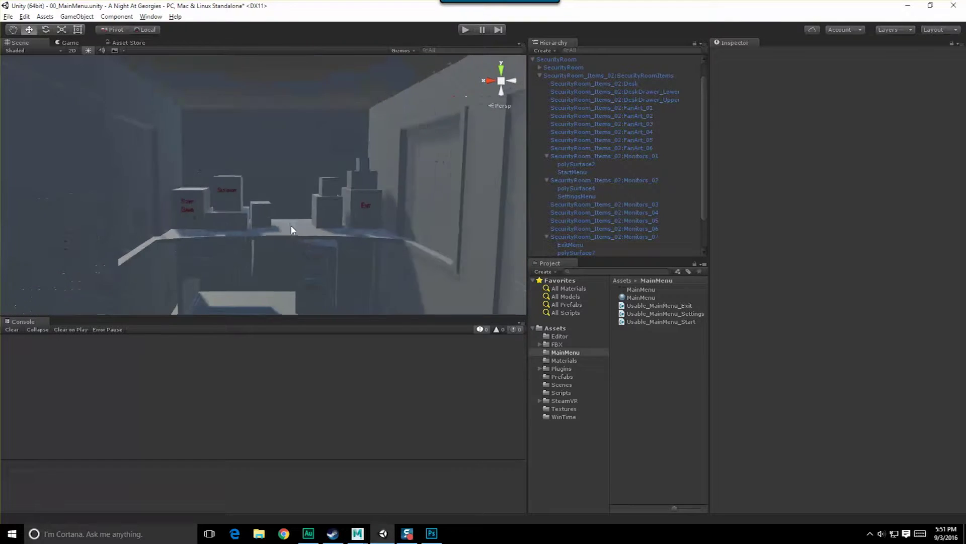
scroll(292, 225, "up", 4)
middle_click_drag(291, 225, 303, 244)
scroll(306, 198, "down", 2)
key("ctrl+s")
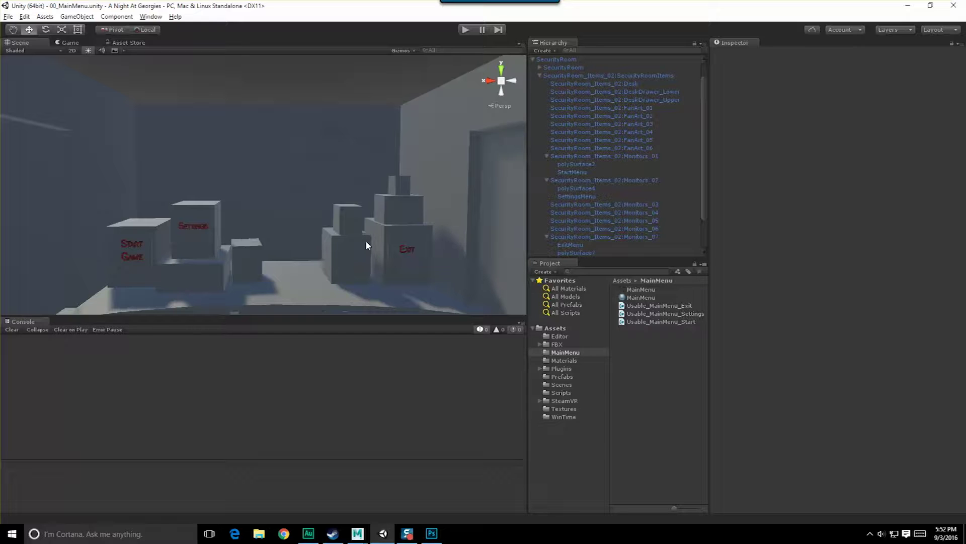
Select the Monitors_04 monitor and examine its screen face among the desk monitors in the scene
left_click(358, 254)
left_click(356, 252)
scroll(346, 234, "up", 2)
middle_click_drag(376, 229, 342, 197)
scroll(329, 206, "up", 5)
scroll(327, 210, "down", 3)
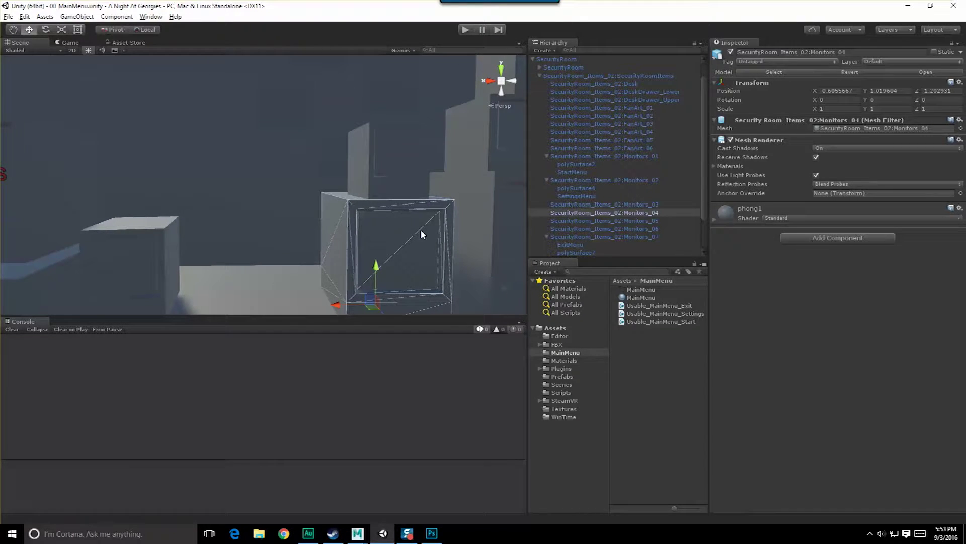
scroll(421, 229, "down", 6)
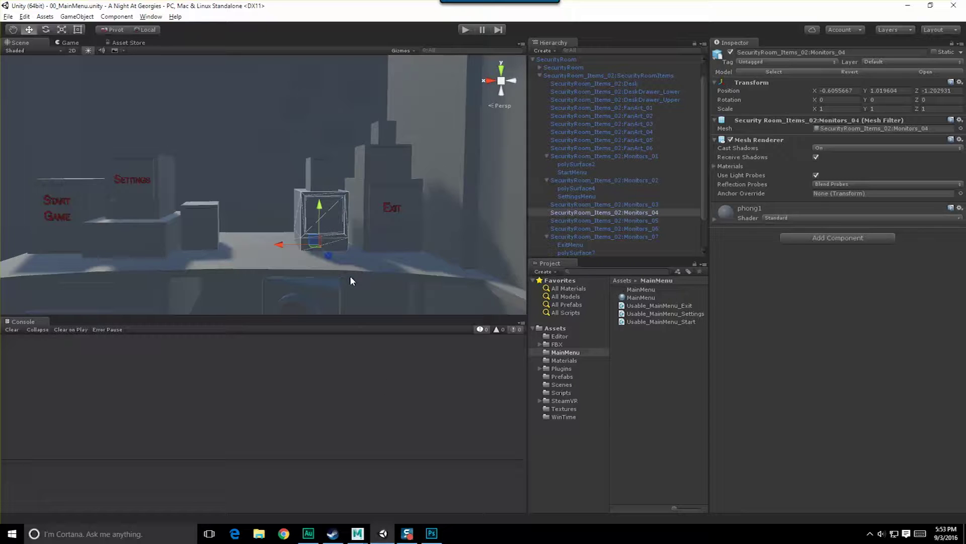
Switch to Photoshop and save the MainMenu document as a new file named MainMenu_Numbers.psd
key("alt+Tab")
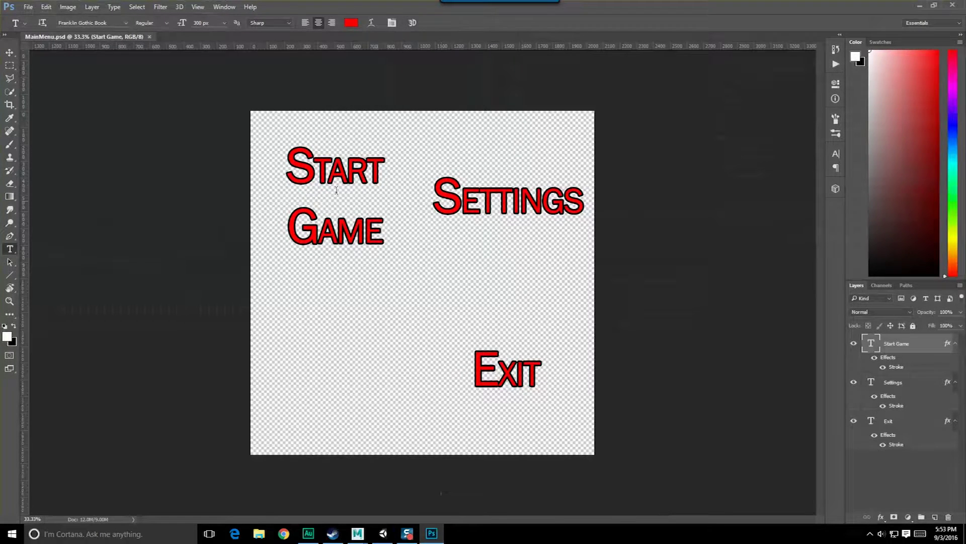
left_click(29, 6)
left_click(108, 5)
left_click(29, 7)
left_click(40, 145)
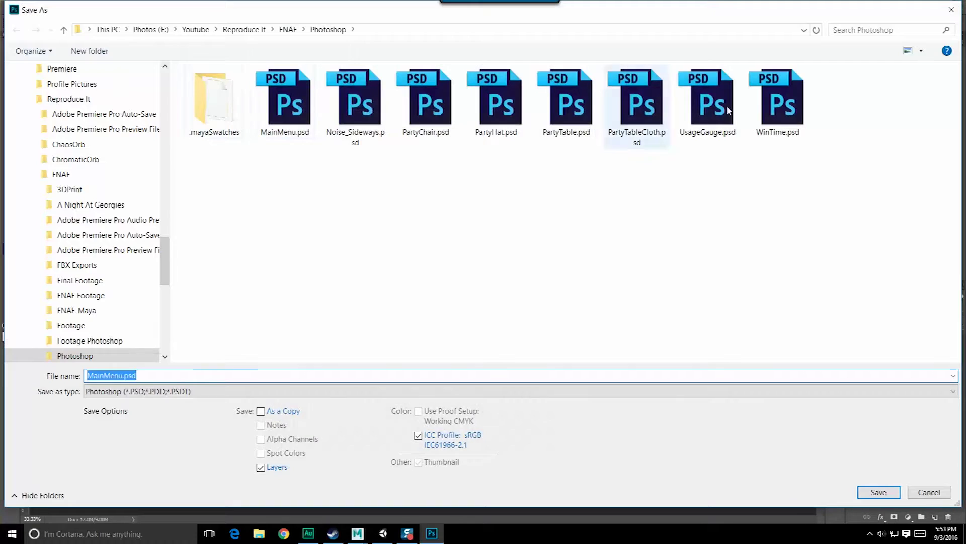
left_click(125, 375)
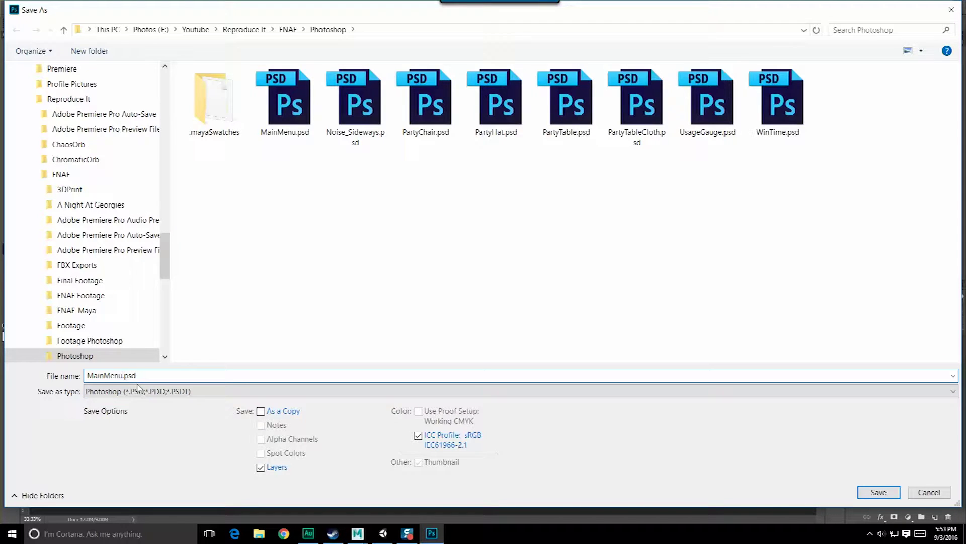
type("_Numbers")
key("Return")
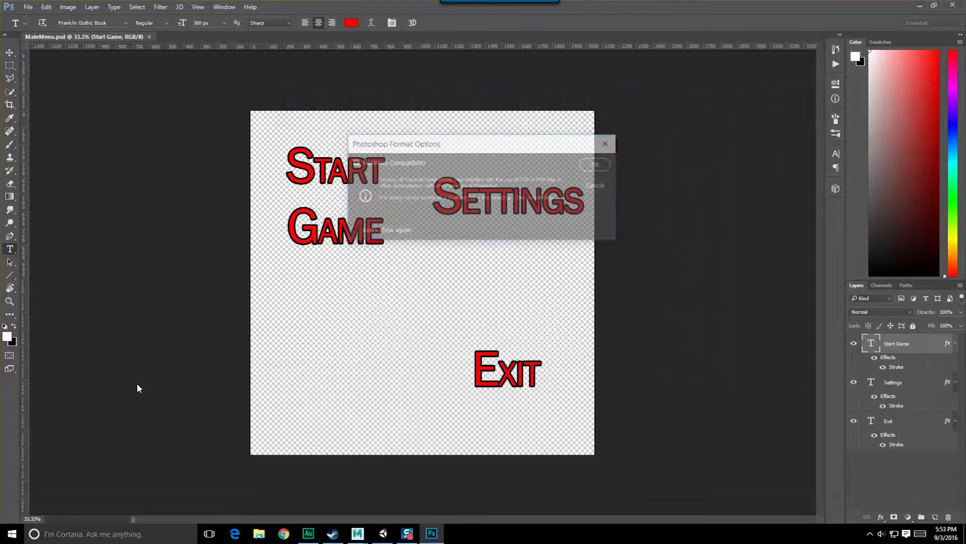
Open the Guides, Grid & Slices preferences
left_click(46, 7)
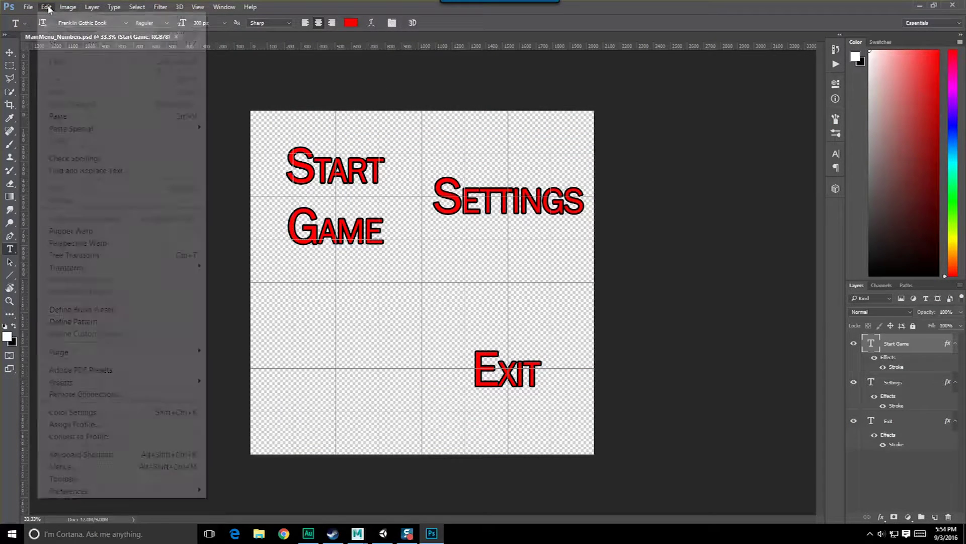
mouse_move(101, 491)
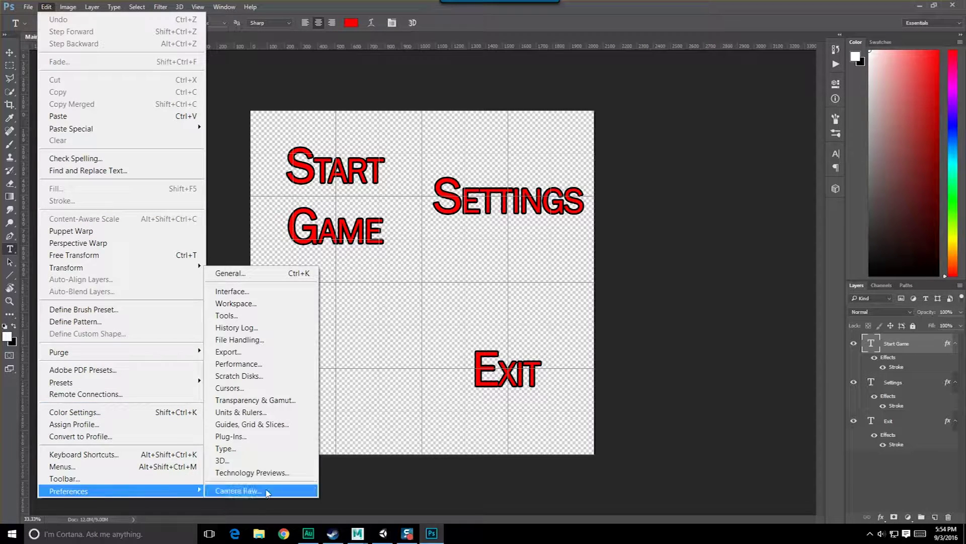
left_click(251, 424)
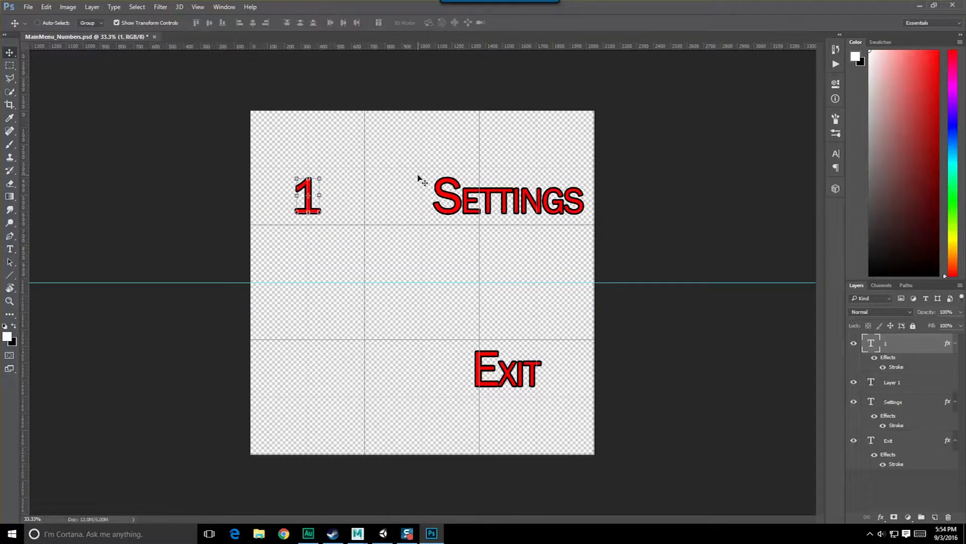
Duplicate the number 1 across its row, changing the copies to 2 and 3, and delete the Settings and Exit text layers
left_click_drag(309, 195, 533, 196, "alt")
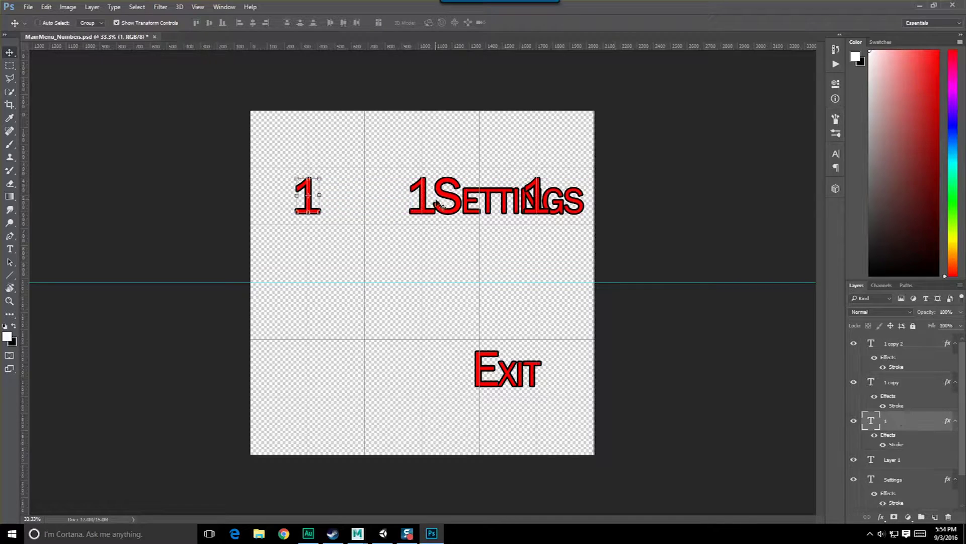
left_click(9, 249)
double_click(420, 199)
type("2")
key("ctrl+Return")
double_click(535, 199)
type("3")
left_click(920, 443)
left_click(921, 482, "ctrl")
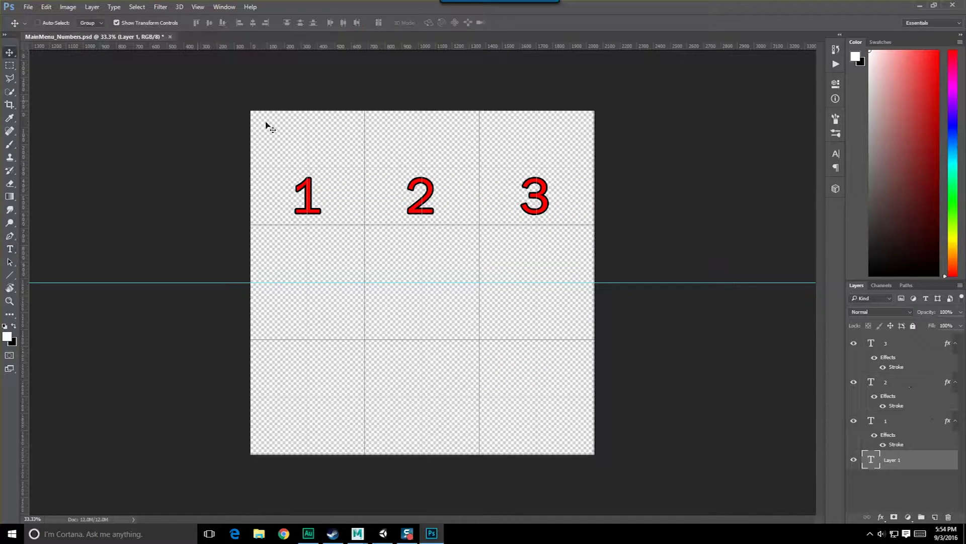
Duplicate the row of numbers in the lower part of the canvas and change the copies to 4, 5 and 6
left_click_drag(265, 125, 551, 217, "ctrl")
left_click_drag(412, 208, 417, 371, "alt")
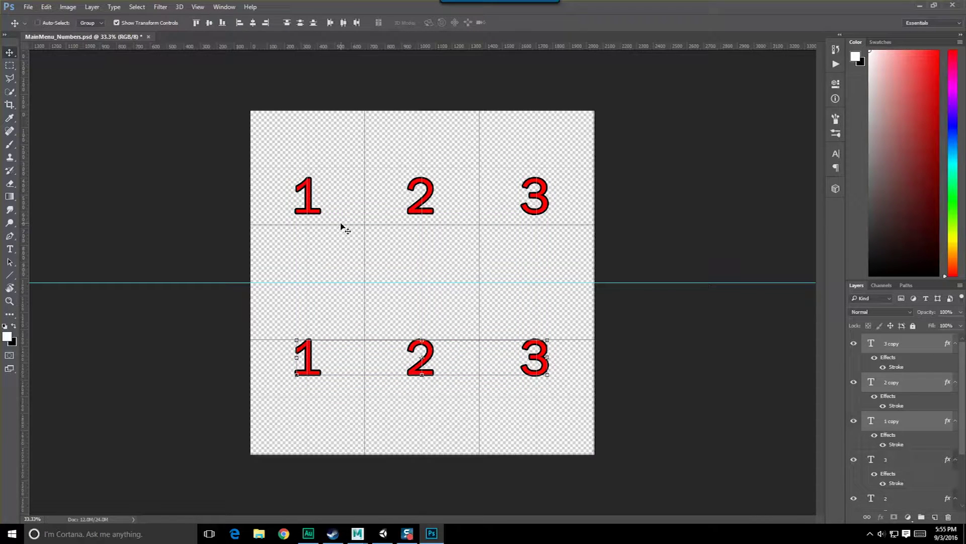
key("t")
double_click(335, 360)
type("4")
double_click(408, 361)
type("5")
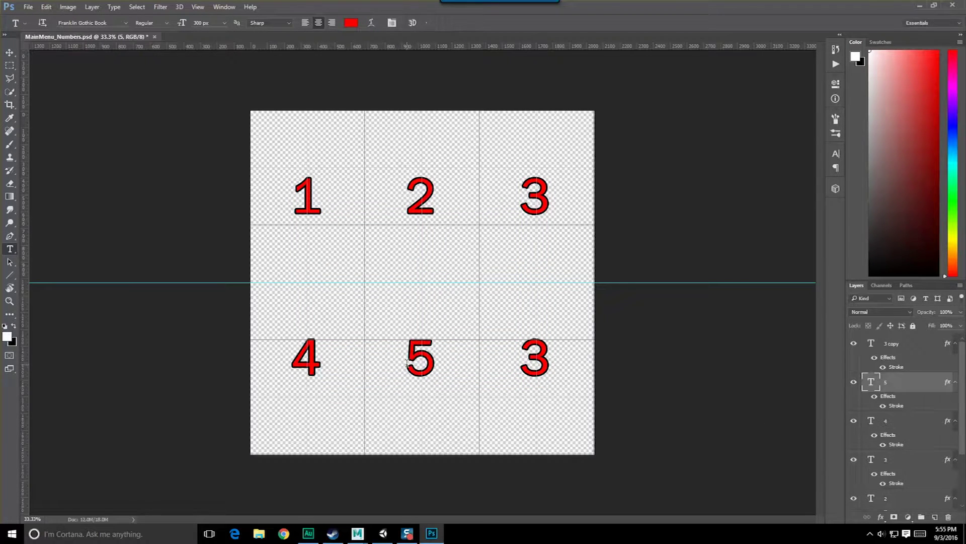
double_click(535, 361)
type("6")
key("ctrl+Return")
Set all six number layers to a font size of 500 px and a vertical scale of 150%
scroll(906, 420, "down", 3)
left_click(906, 462, "shift")
left_click(835, 154)
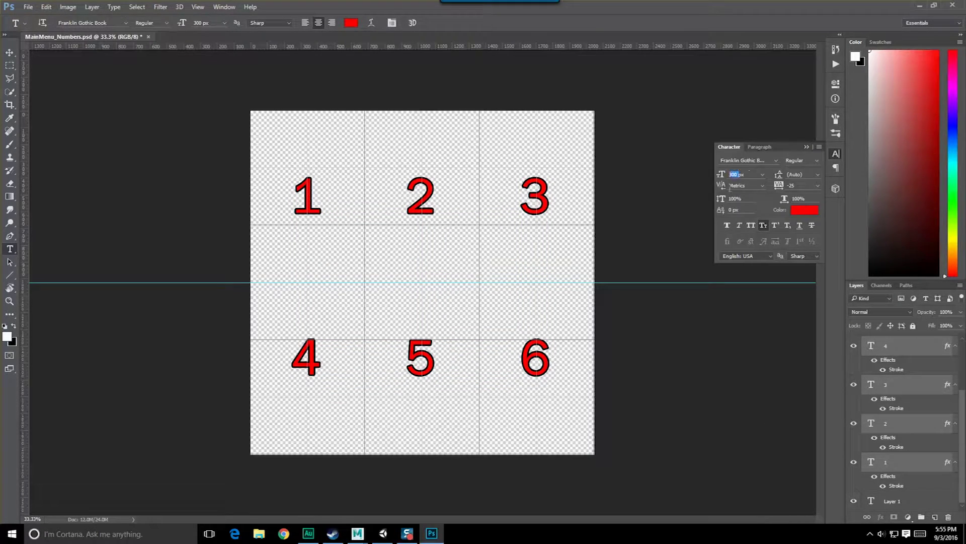
type("500")
key("Return")
left_click_drag(742, 198, 664, 198)
type("150")
key("Return")
Move the six numbers down together until they are vertically centred on the canvas's middle guide
key("v")
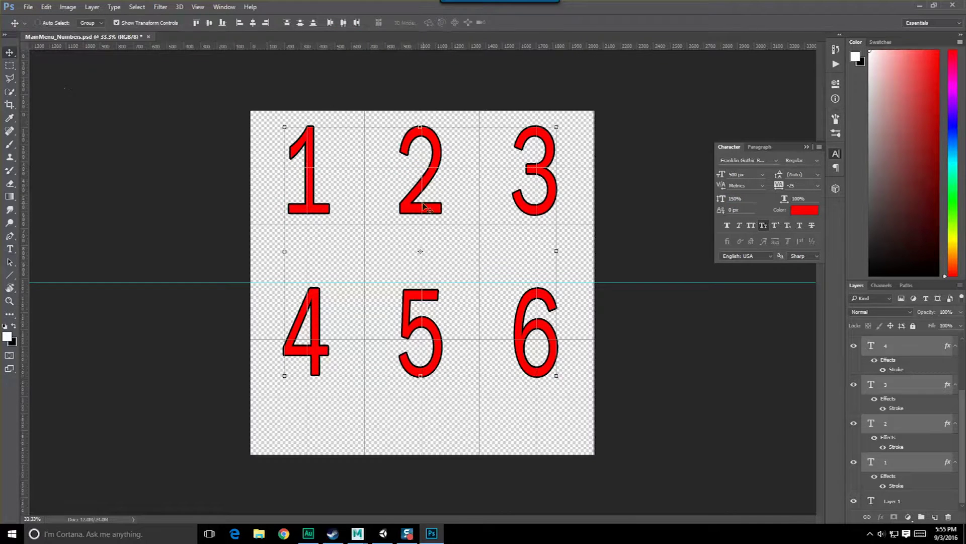
left_click_drag(430, 206, 432, 231)
key("ctrl+z")
left_click_drag(428, 184, 428, 214)
left_click(806, 146)
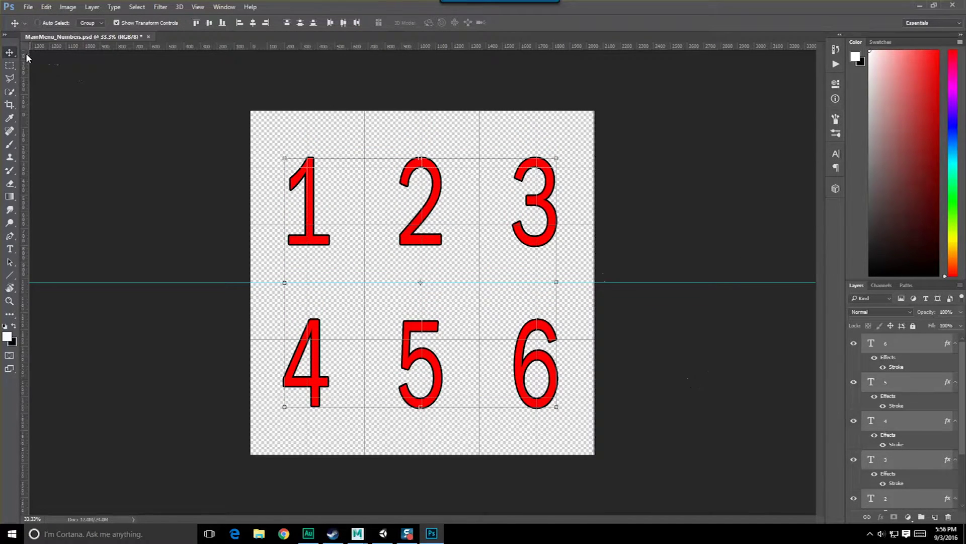
Set the gridline spacing to 25 percent and add horizontal guides at one quarter and three quarters of the canvas height
left_click(10, 65)
left_click(46, 7)
mouse_move(121, 491)
left_click(261, 424)
left_click_drag(598, 311, 485, 317)
type("25")
left_click(856, 177)
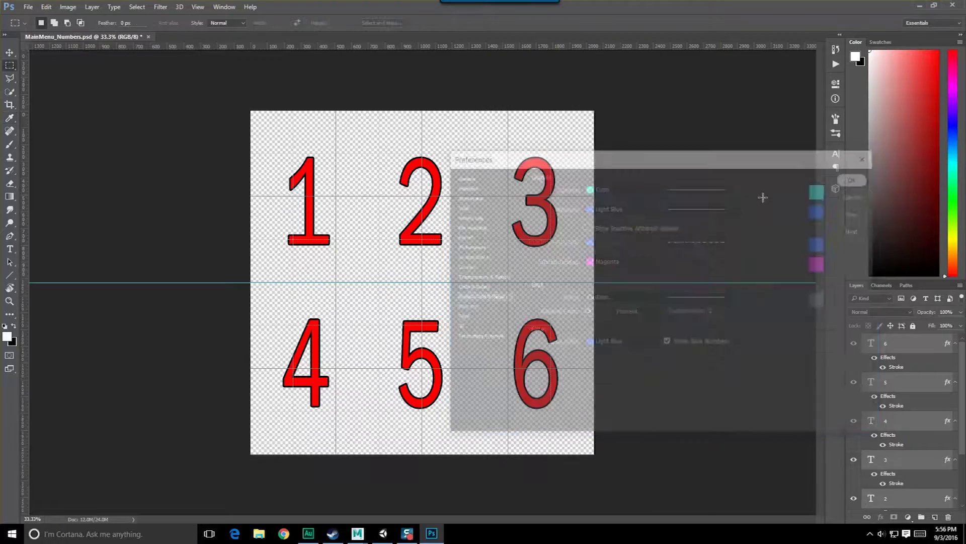
left_click_drag(81, 49, 77, 197)
left_click_drag(76, 47, 77, 368)
Nudge the 1-2-3 row up and the 4-5-6 row down so each is centred on its horizontal guide
left_click(9, 53)
left_click(906, 381)
left_click(906, 459, "shift")
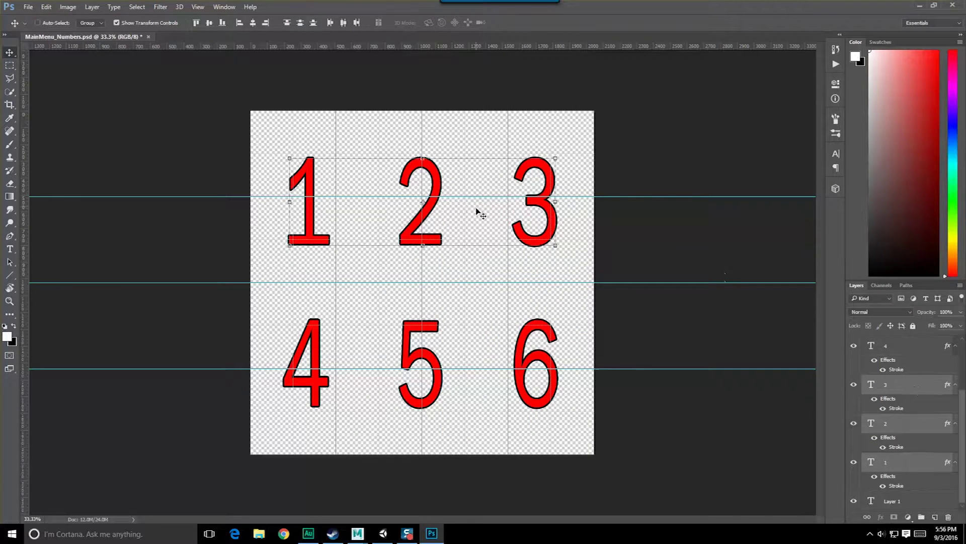
left_click_drag(477, 212, 477, 206)
left_click(906, 343)
left_click(906, 420, "shift")
left_click_drag(471, 391, 471, 396)
key("m")
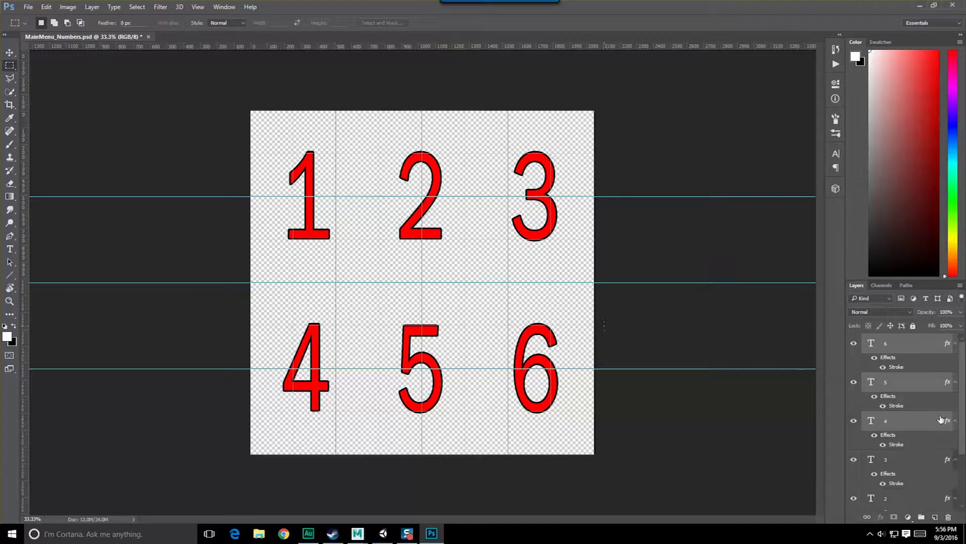
Select all six number layers and save the Photoshop document
scroll(943, 421, "down", 3)
left_click(942, 456)
scroll(943, 421, "up", 3)
left_click(942, 343, "shift")
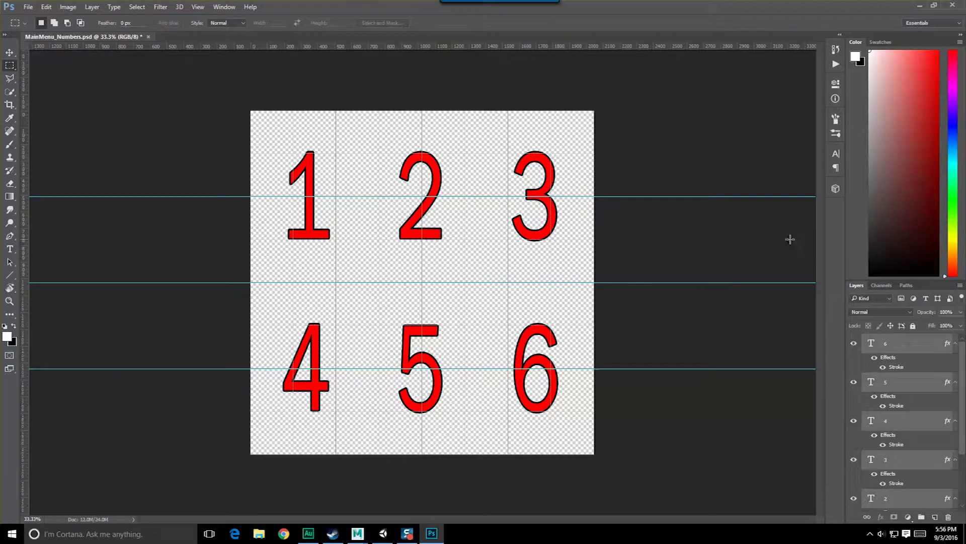
left_click(28, 7)
left_click(60, 135)
Save a PNG version as MainMenu_Numbers.png in the FNAF Textures folder
left_click(28, 7)
left_click(49, 146)
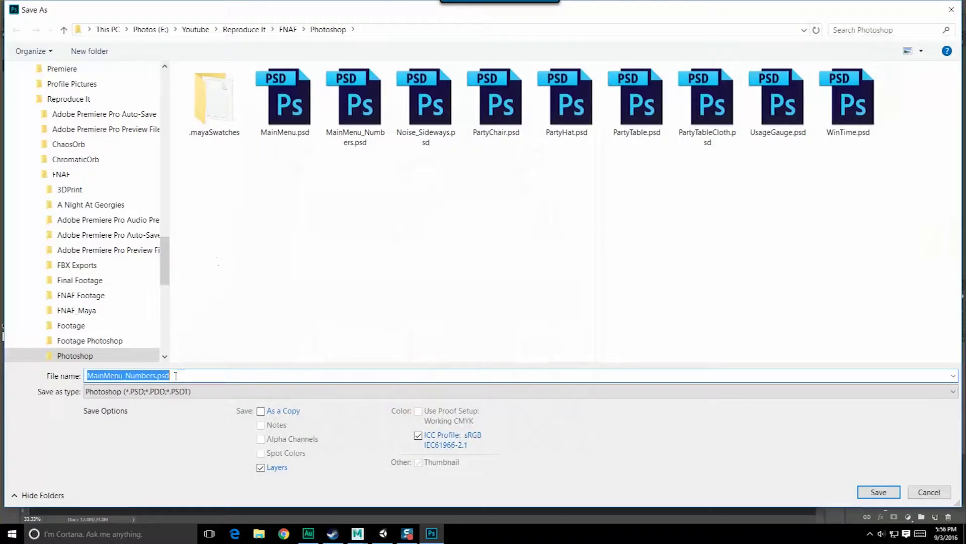
double_click(211, 265)
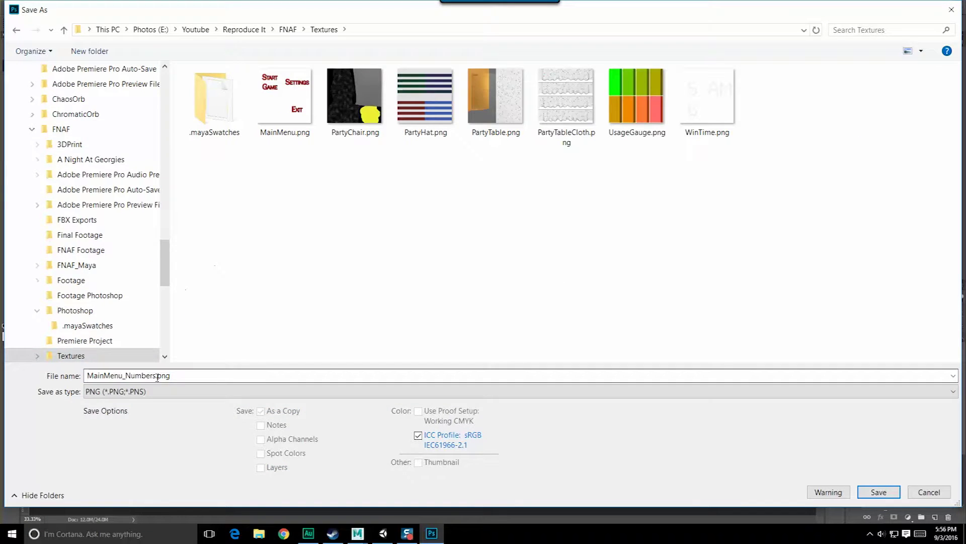
left_click(884, 493)
left_click(530, 166)
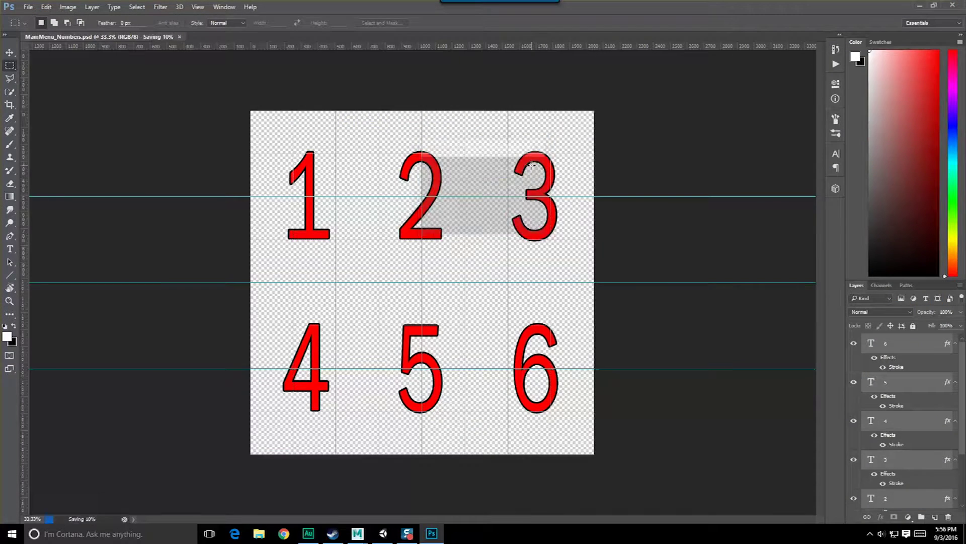
Switch to Unity and import MainMenu_Numbers.png from the FNAF Textures folder into the MainMenu assets folder
key("alt+Tab")
left_click(658, 348)
right_click(658, 351)
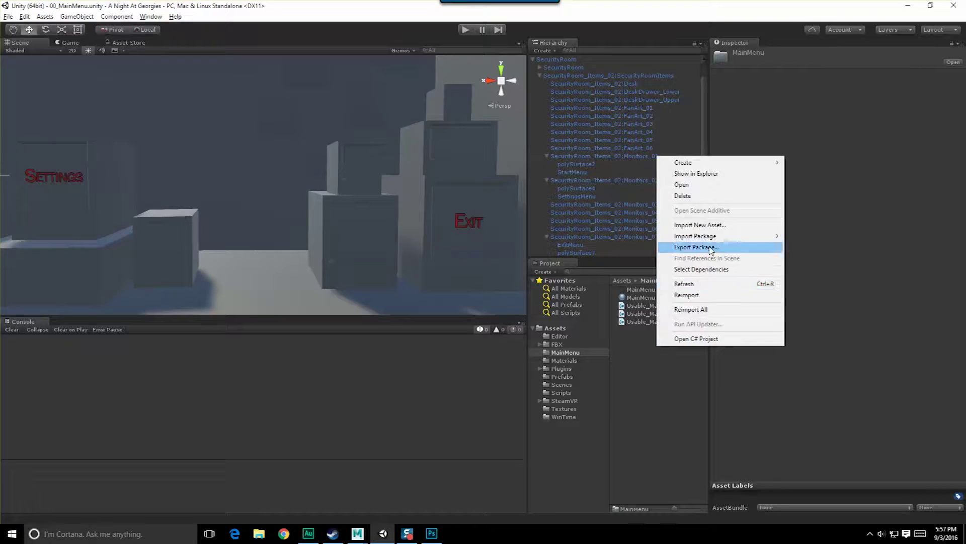
left_click(685, 224)
left_click(252, 66)
double_click(236, 226)
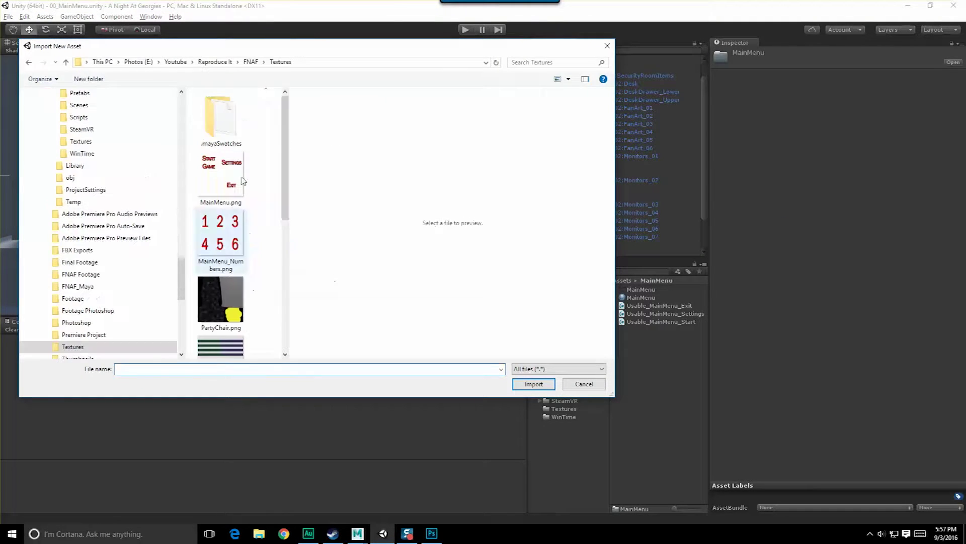
double_click(242, 243)
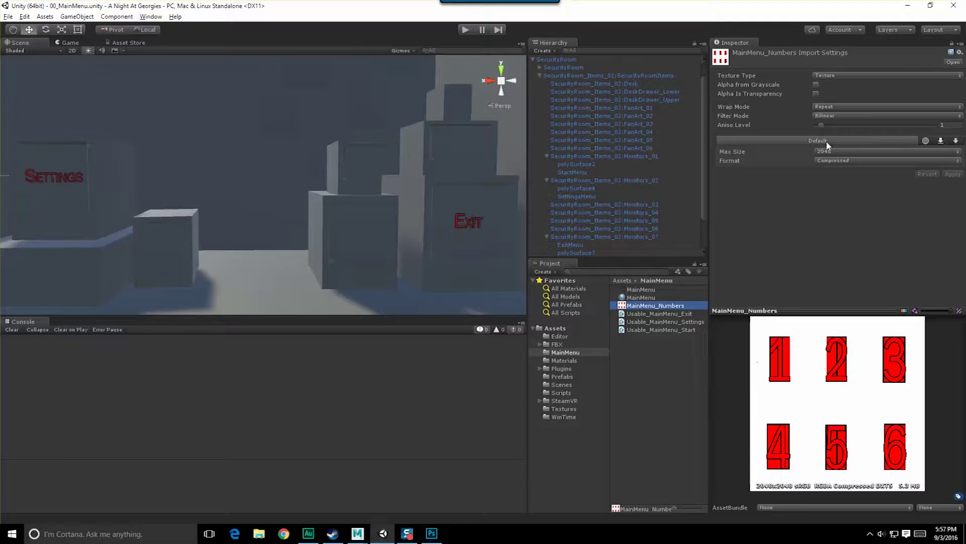
Enable Alpha Is Transparency on the MainMenu_Numbers texture and apply the import setting
left_click(816, 94)
left_click(952, 174)
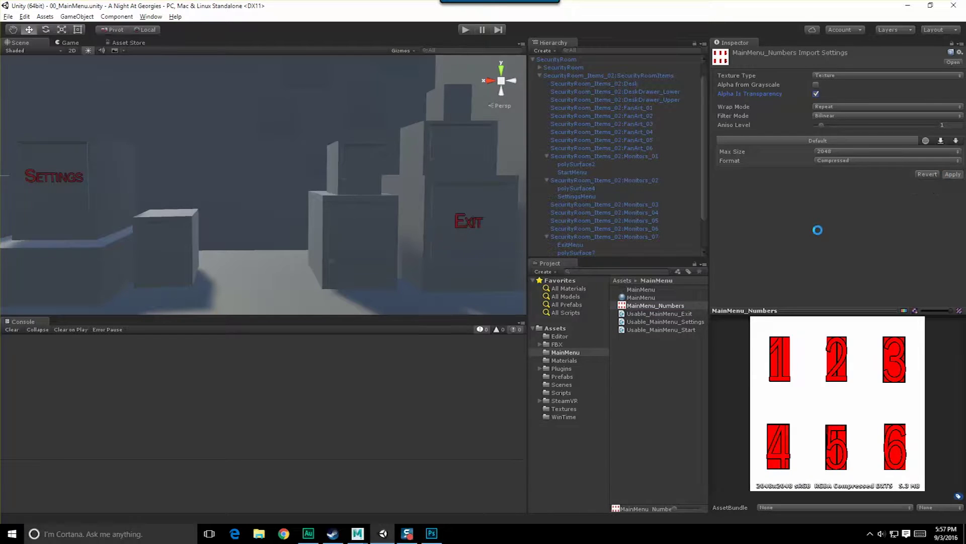
middle_click_drag(308, 221, 310, 248)
scroll(313, 257, "down", 3)
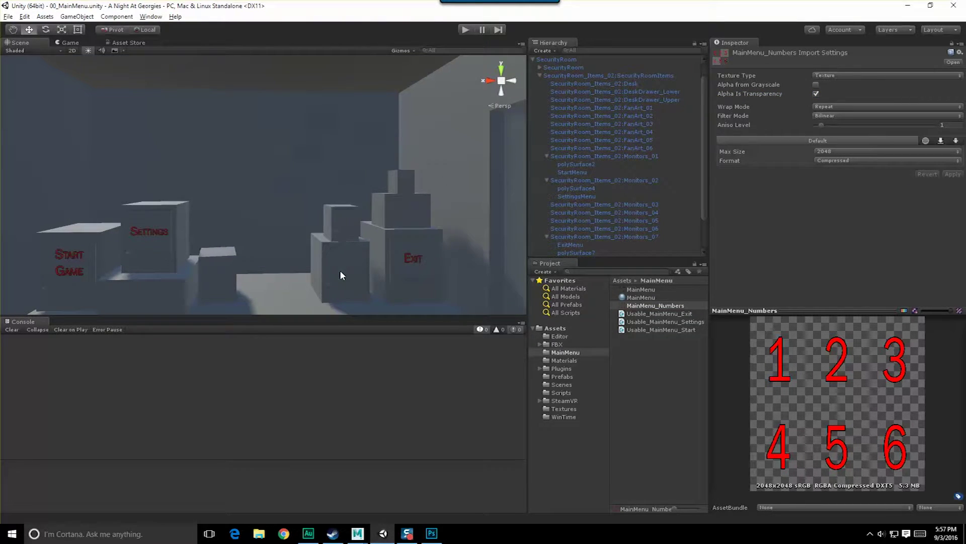
right_click_drag(340, 270, 554, 246)
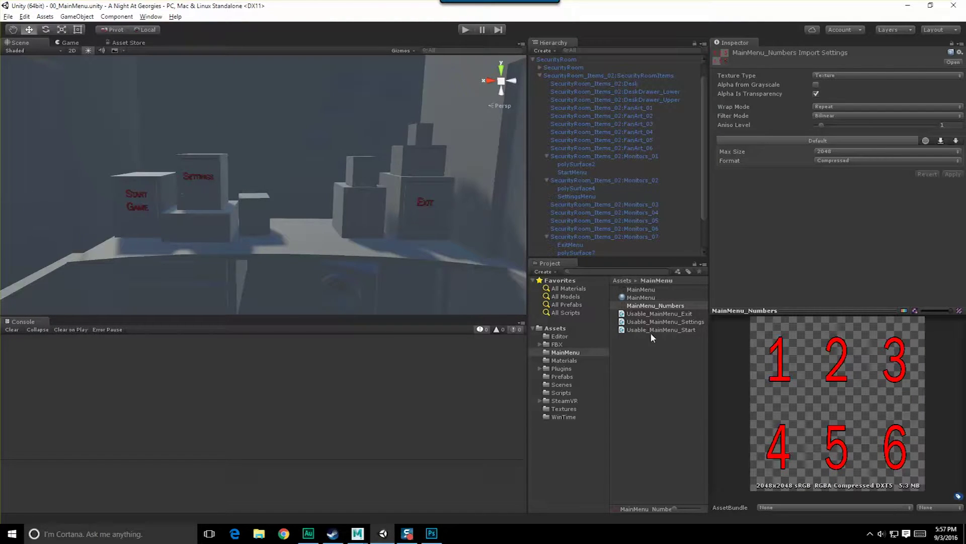
Open the Usable_MainMenu_Start script in Visual Studio and save it as Usable_MainMenu_Night.cs in the MainMenu folder
right_click(642, 352)
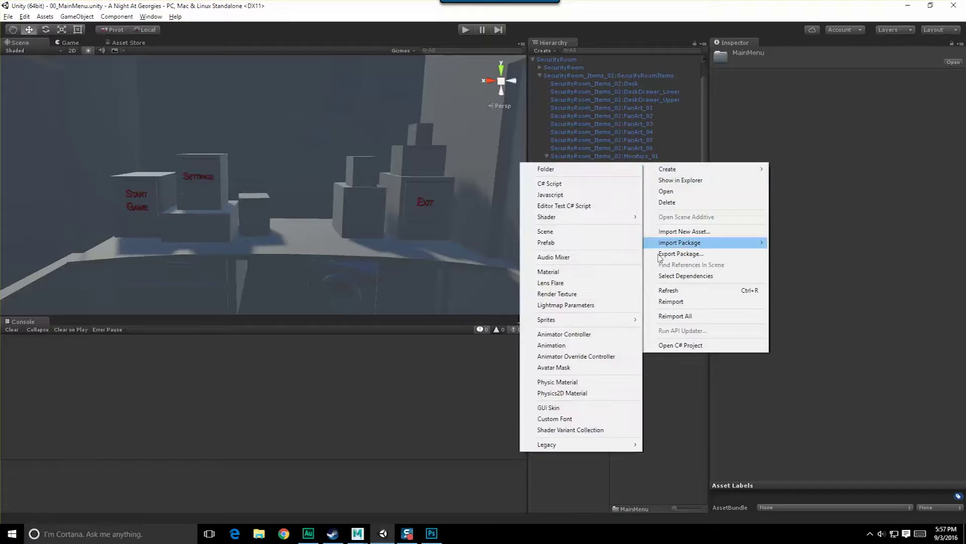
left_click(650, 348)
double_click(661, 329)
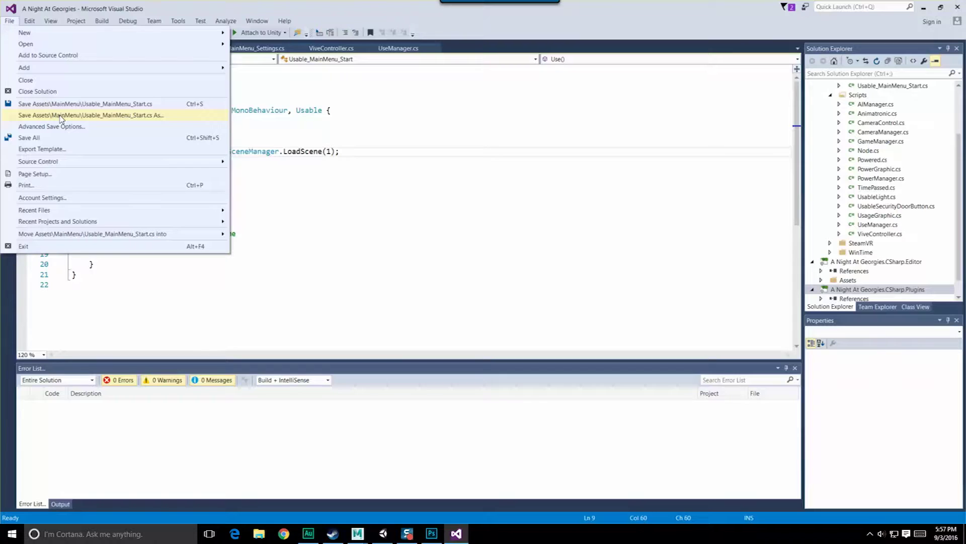
left_click(60, 115)
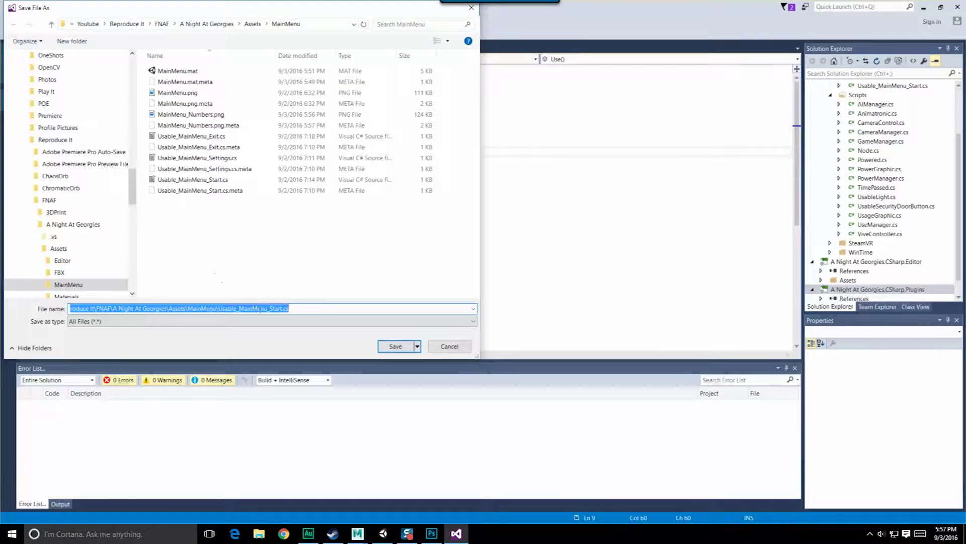
left_click(272, 308)
left_click_drag(269, 308, 282, 308)
type("Night")
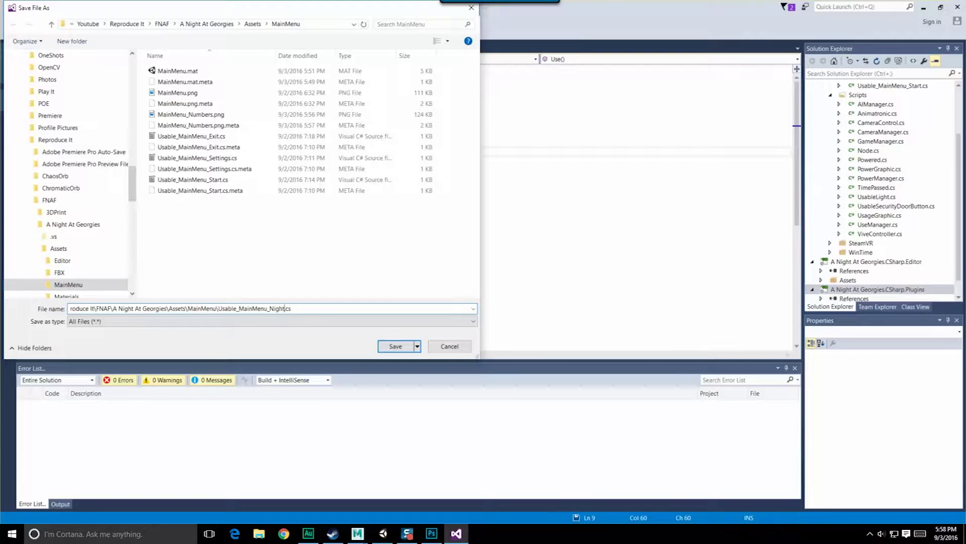
key("Return")
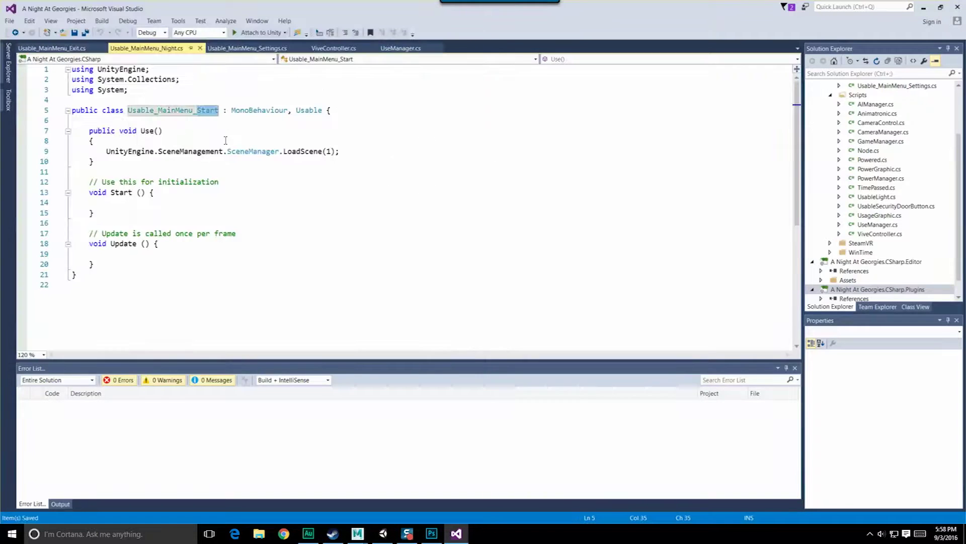
Rename the class in the new script to Usable_MainMenu_Night
type("Night : MonoBehaviour, Usable {")
left_click(97, 142)
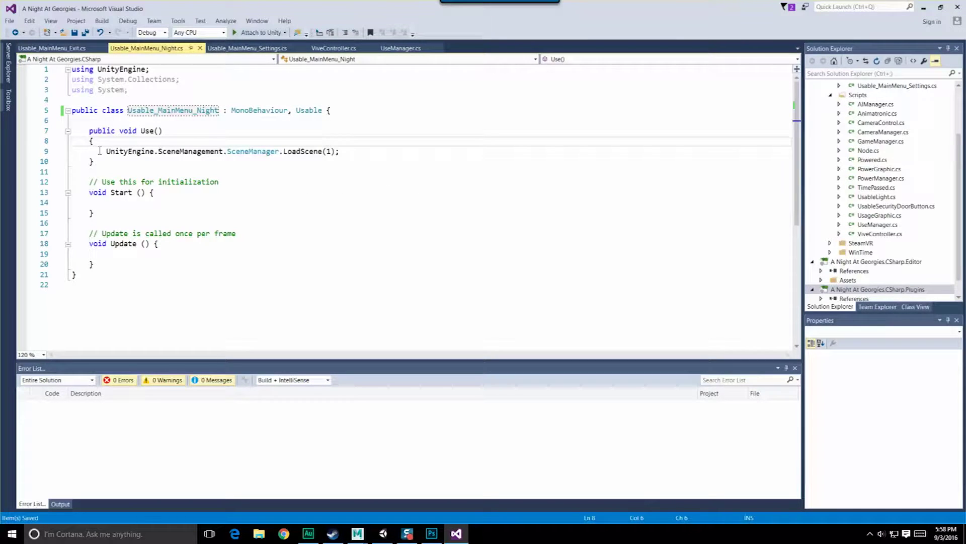
left_click_drag(107, 155, 341, 152)
left_click(350, 152)
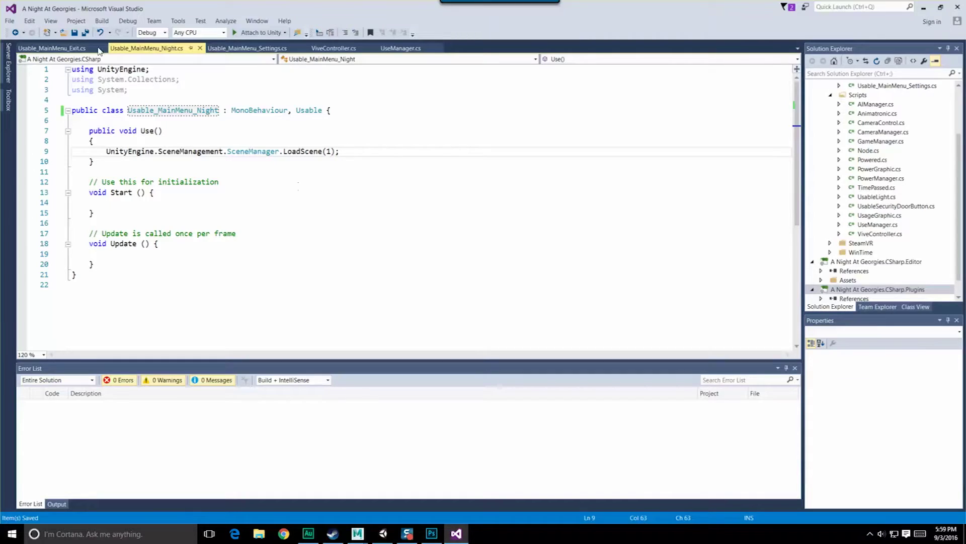
left_click_drag(106, 151, 380, 147)
left_click(379, 147)
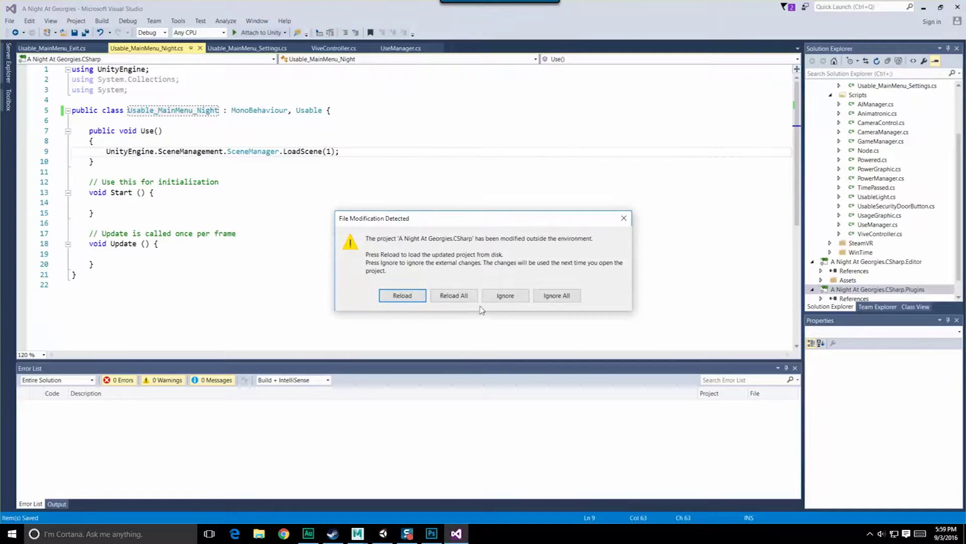
Reload all externally modified projects and comment out the SceneManager.LoadScene(1) line in the Use method
left_click(454, 296)
left_click(108, 154)
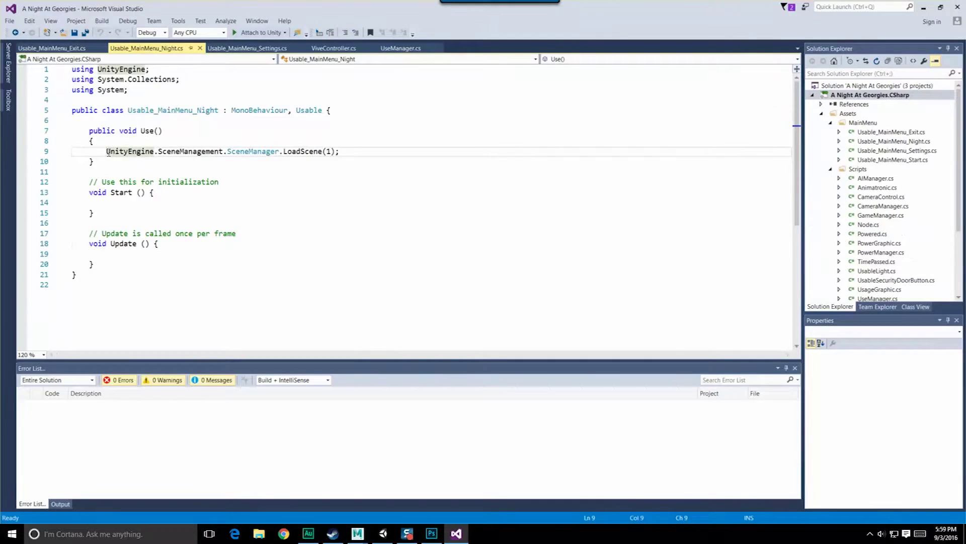
type("//")
key("ctrl+s")
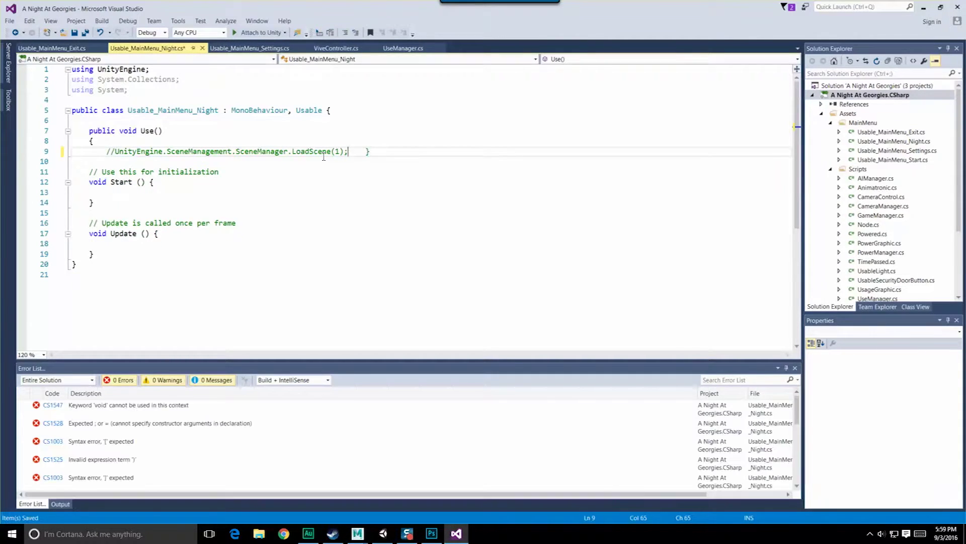
Add the comment "//Set the global scene here" beneath the commented-out LoadScene line and save the script
key("Return")
type("//")
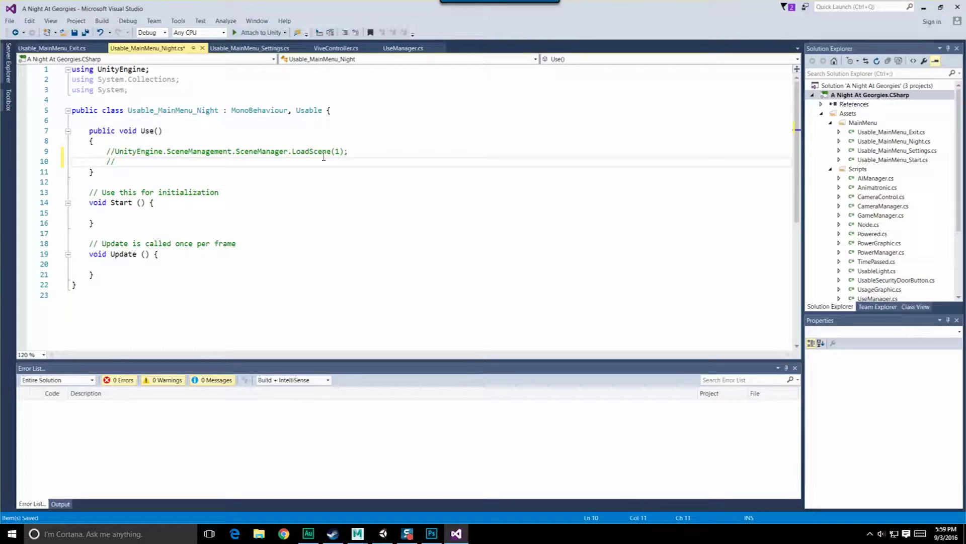
type("Set the global scene here")
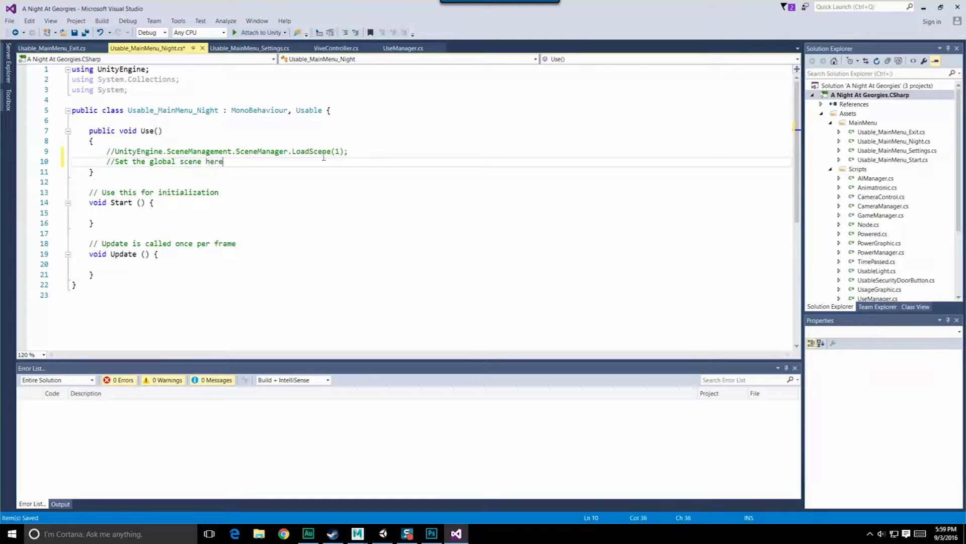
key("ctrl+s")
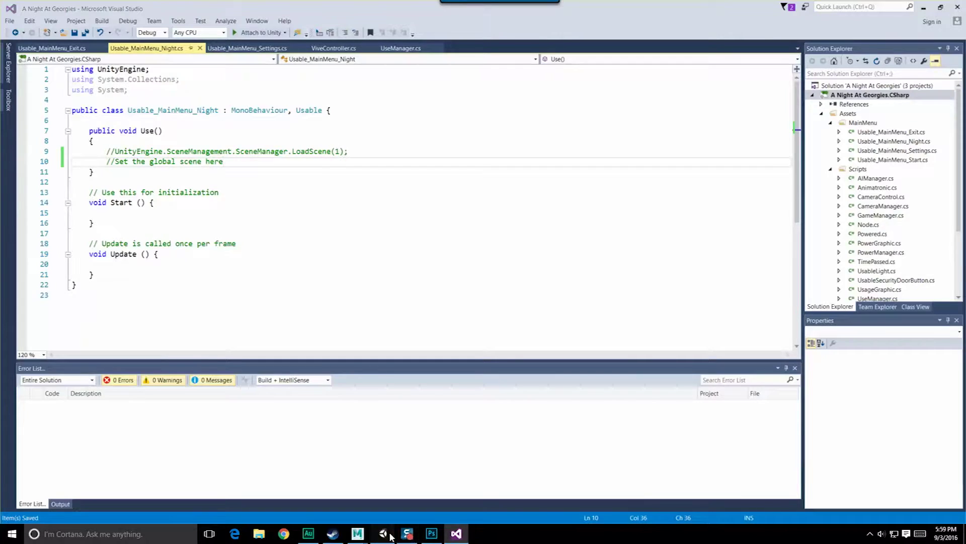
Switch to Unity and create a C# script named SceneData in the Scripts assets folder
left_click(383, 534)
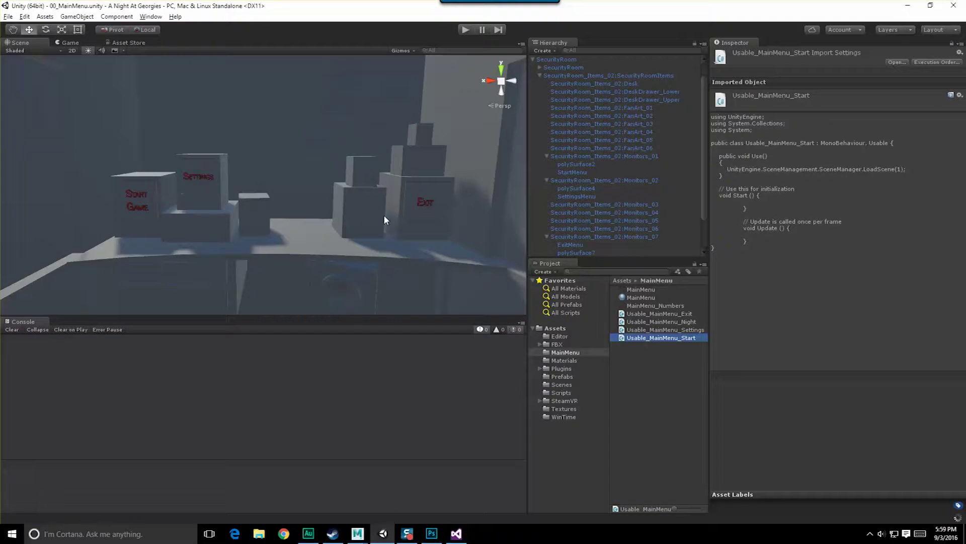
left_click(636, 349)
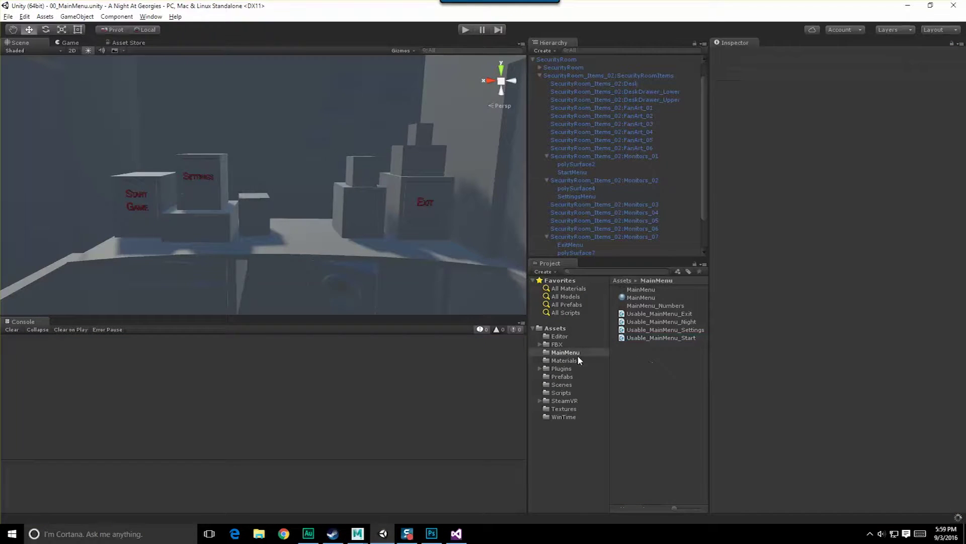
left_click(559, 393)
right_click(634, 428)
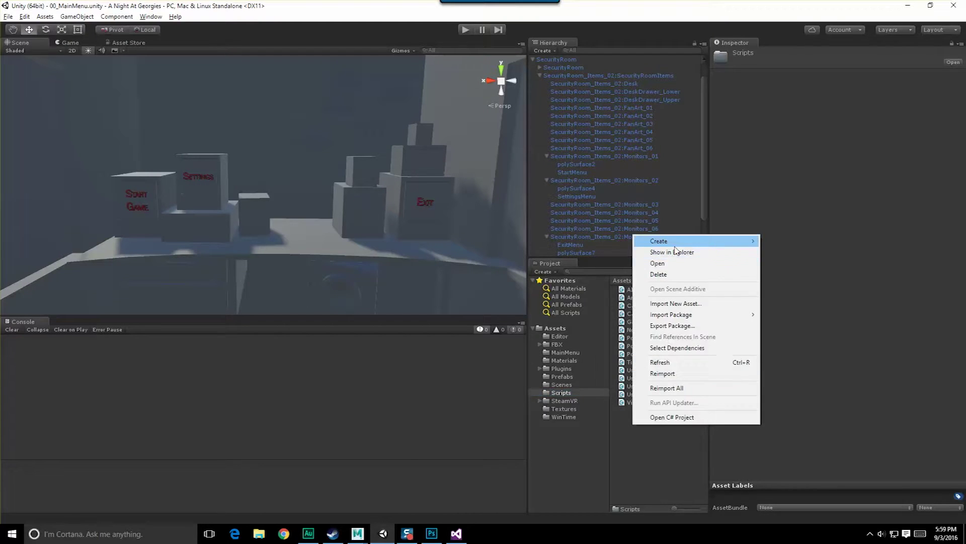
mouse_move(657, 241)
left_click(559, 256)
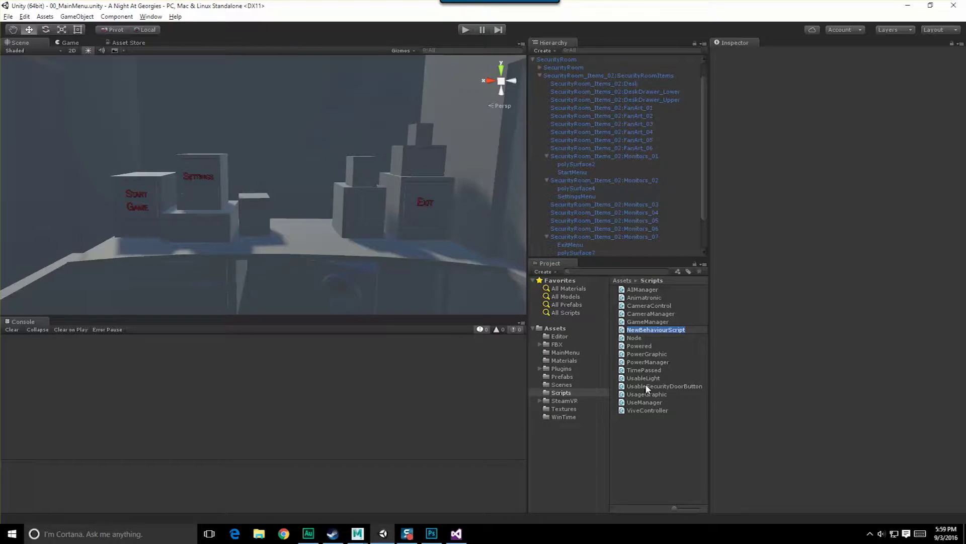
key("BackSpace")
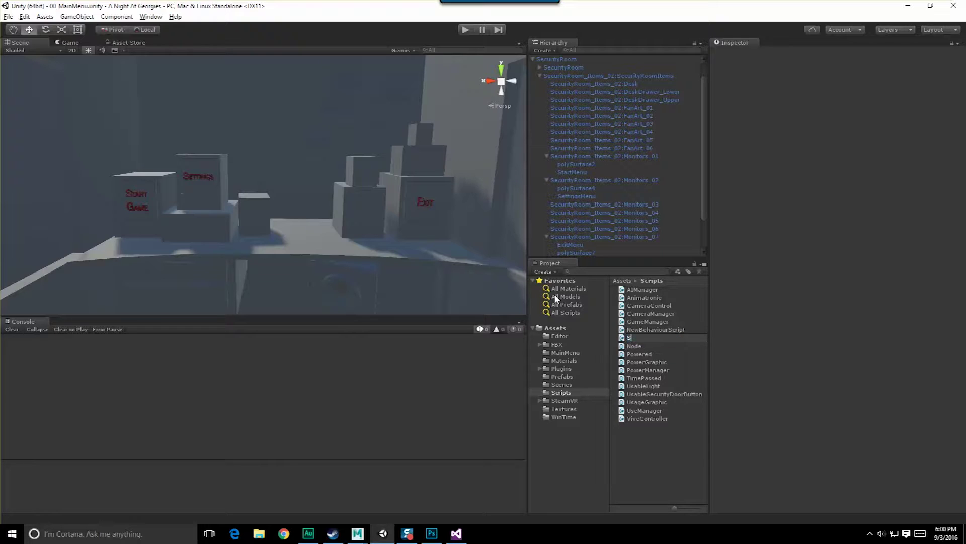
type("SceneDa")
type("ta")
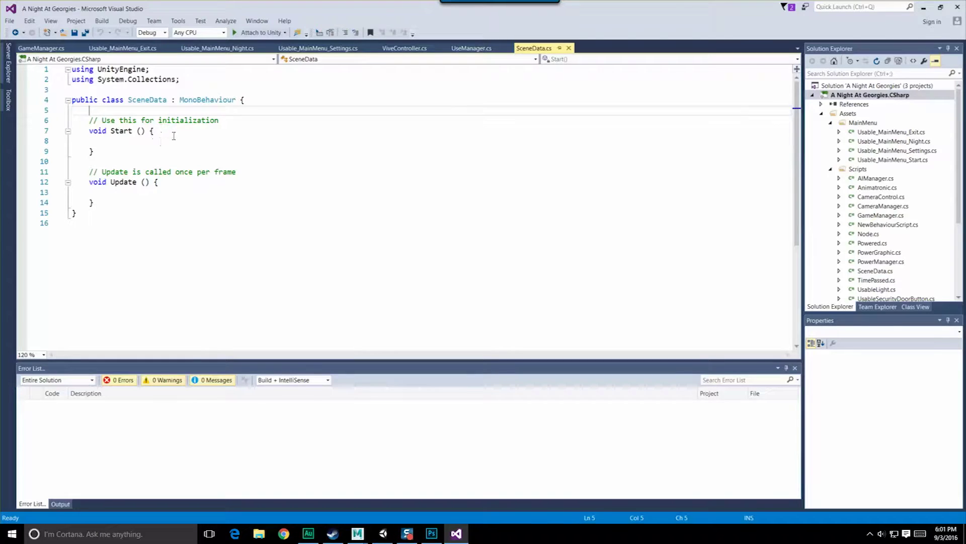
Add DontDestroyOnLoad(this.gameObject); to the Start method of the SceneData script and save it
left_click(168, 143)
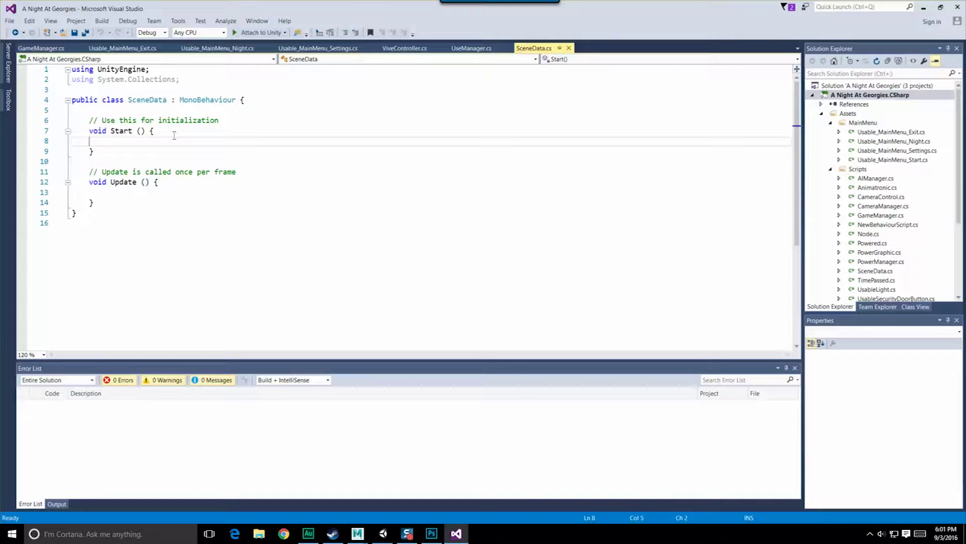
type("D")
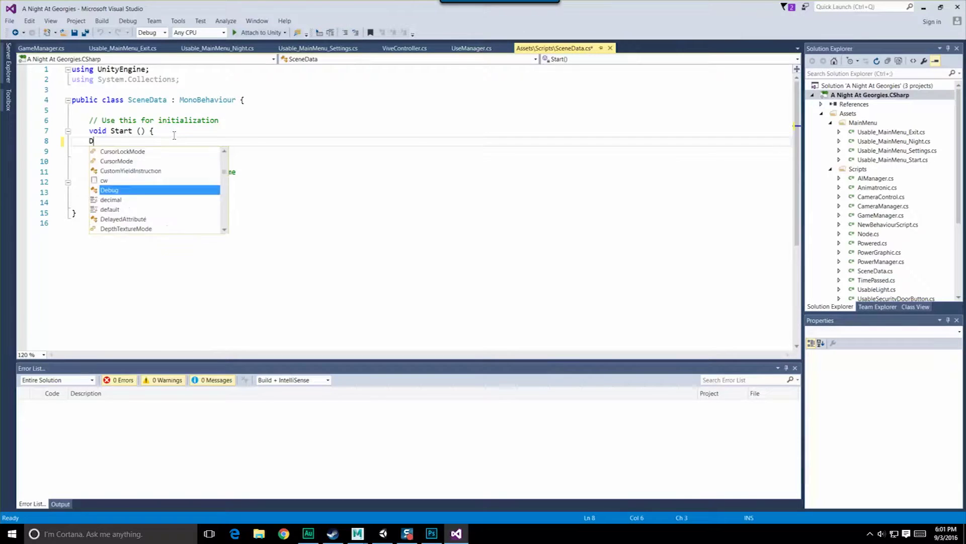
type("ontDestroyOnLoad(")
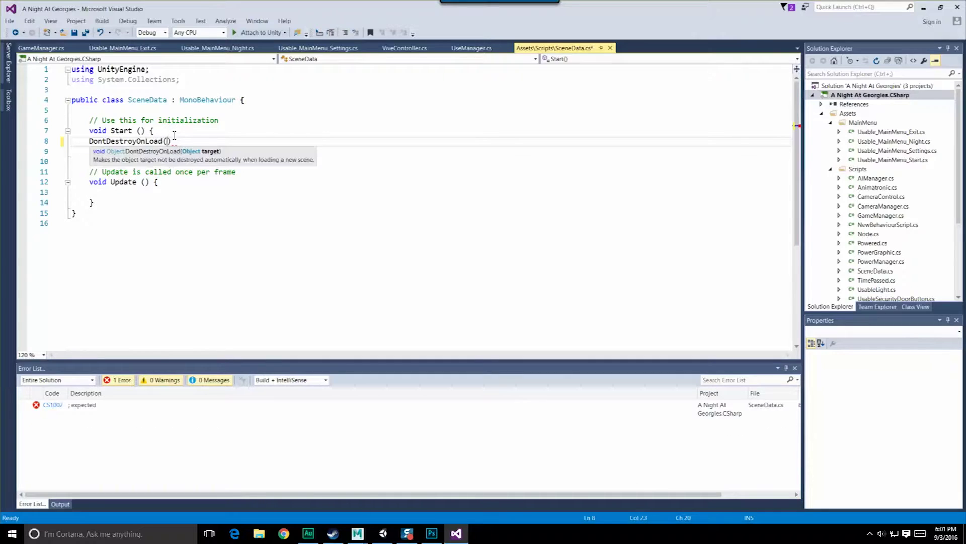
type("this.gameObject);")
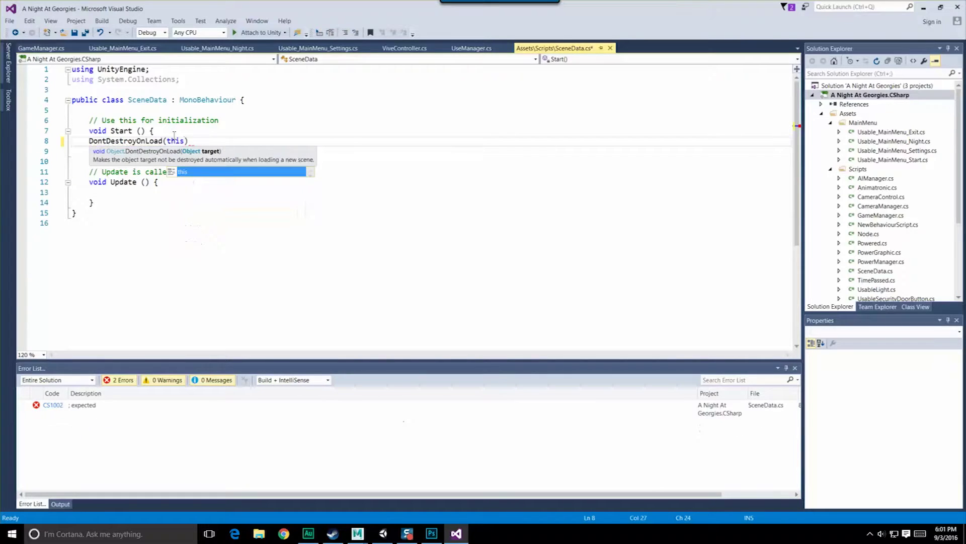
key("ctrl+s")
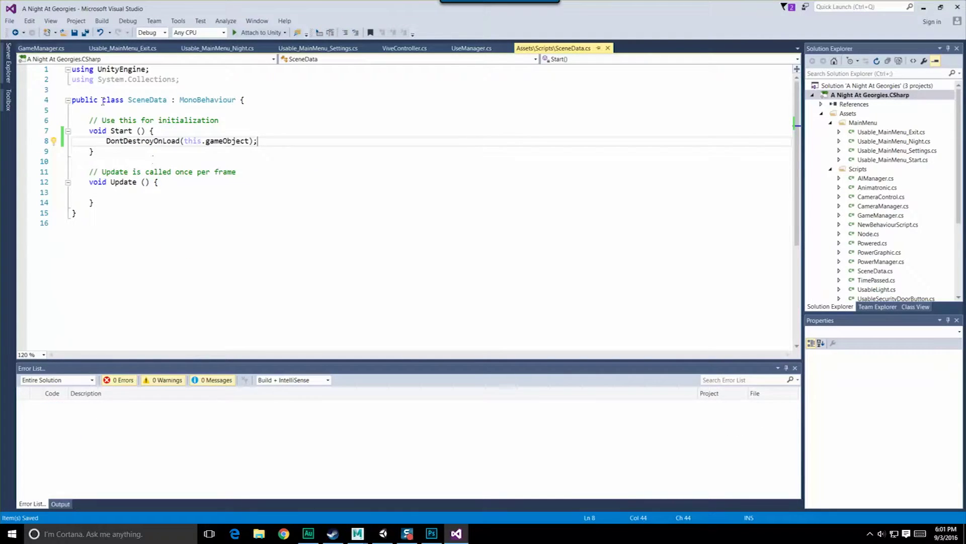
Declare the field public static SceneData Instance; at the beginning of the SceneData class
left_click_drag(90, 130, 91, 161)
left_click_drag(110, 159, 101, 113)
left_click(136, 121)
left_click(141, 112)
key("Return")
key("Return")
key("Return")
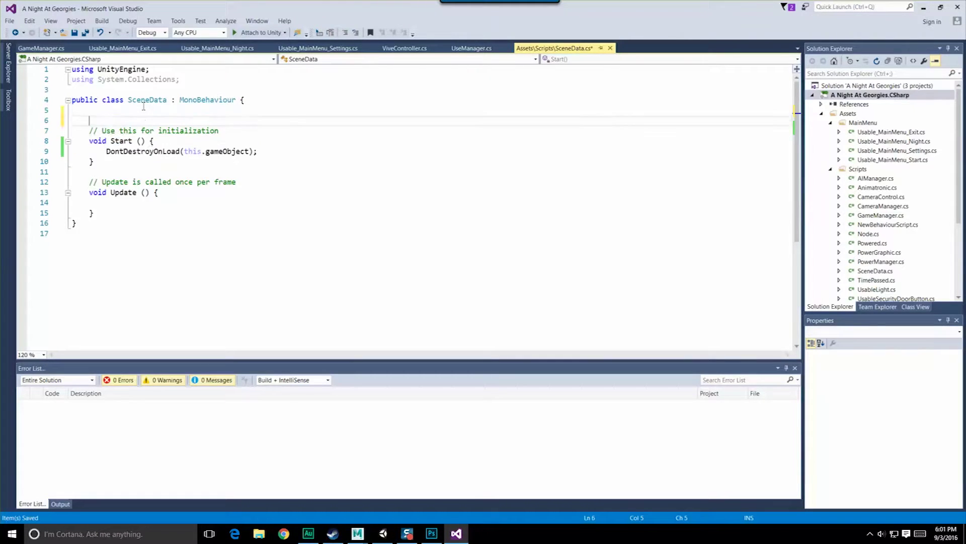
key("Up")
key("Up")
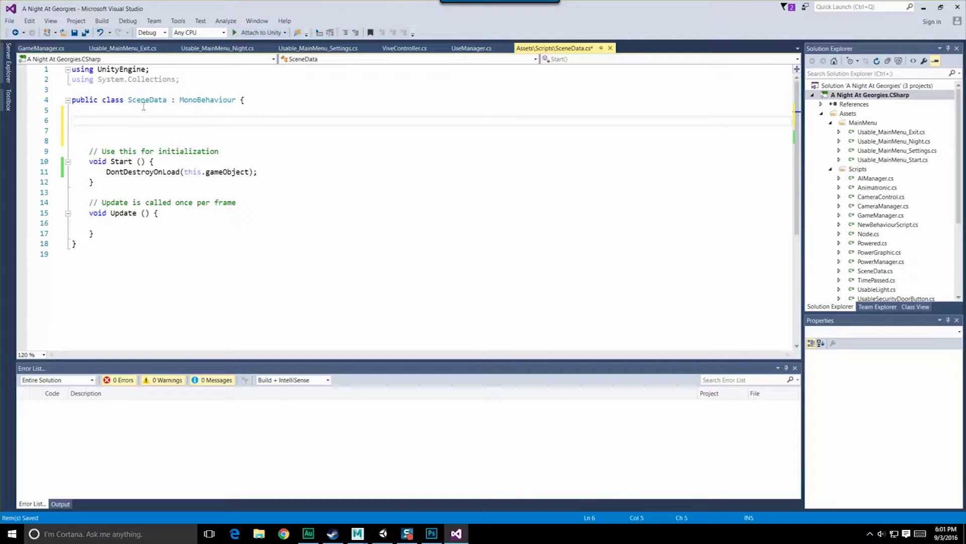
type("p")
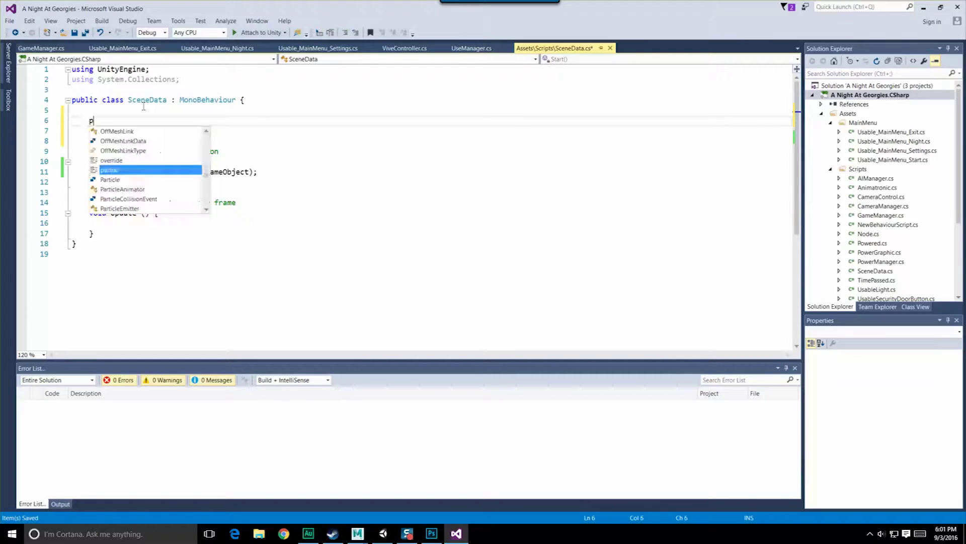
type("ublic static S")
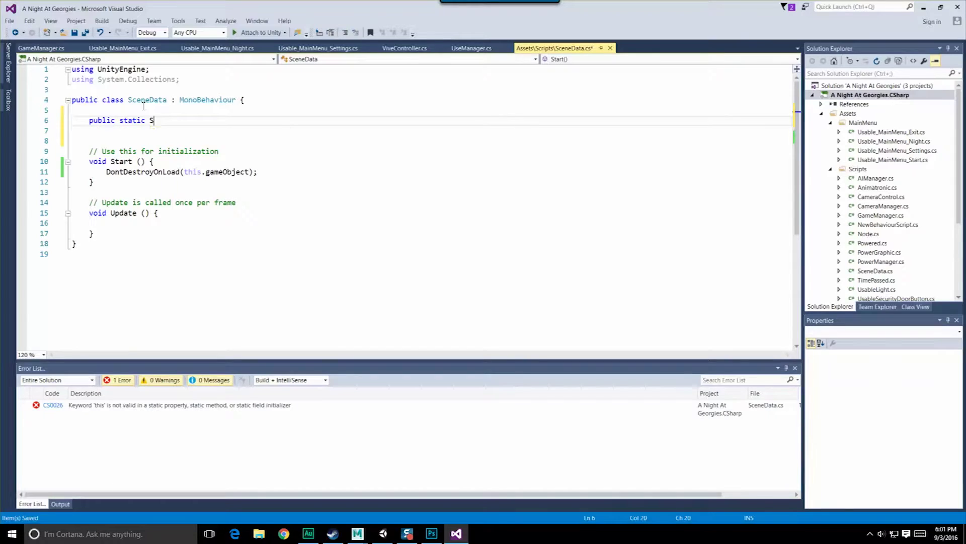
type("ceneData Instance;")
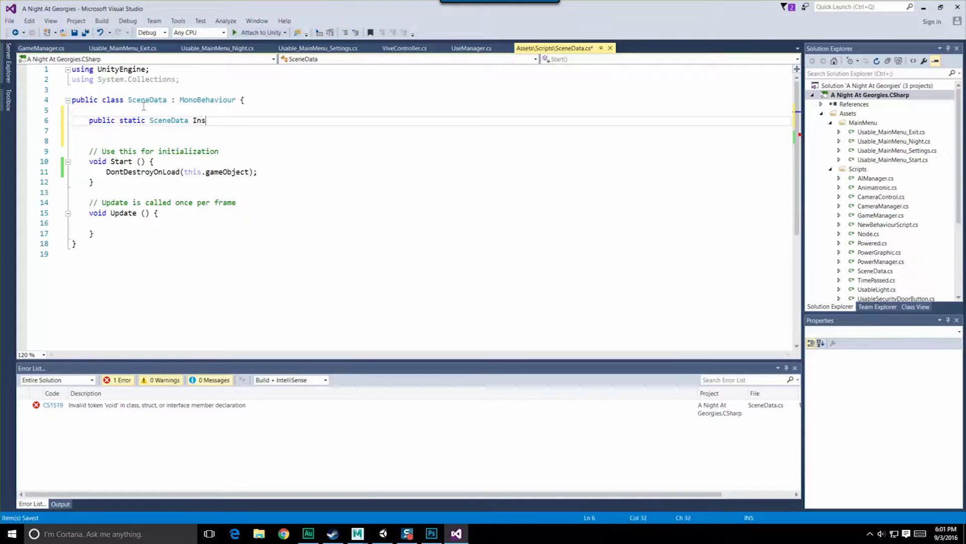
Add an empty void Awake() method between the Instance field and the Start method
key("Down")
key("Down")
key("Return")
key("Up")
type("void A")
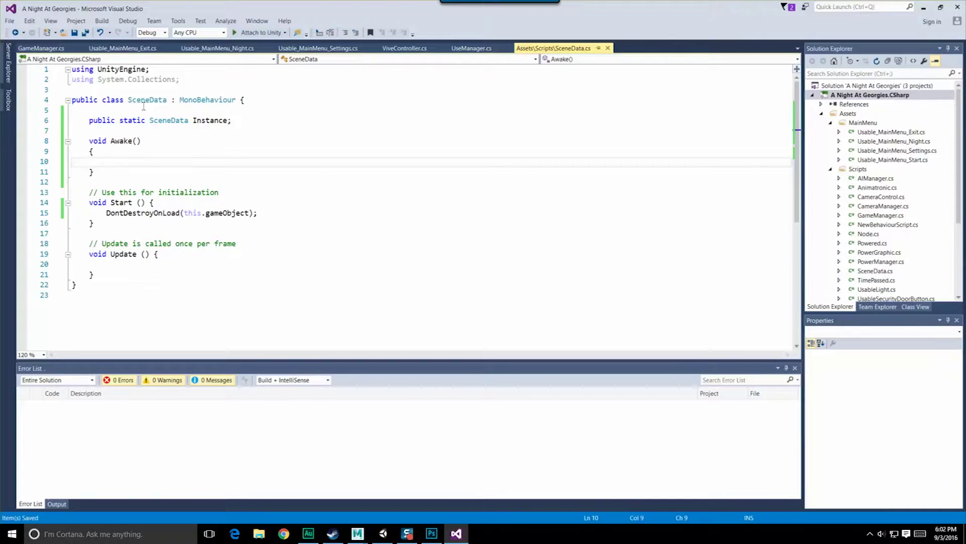
Inside Awake, add an if(Instance == null) block containing Instance = this;
type("if()")
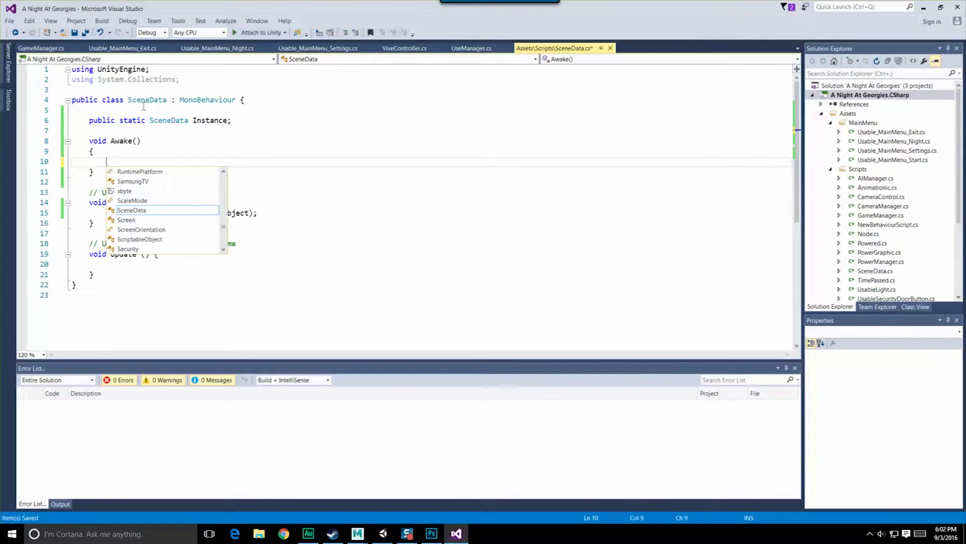
type("Instan")
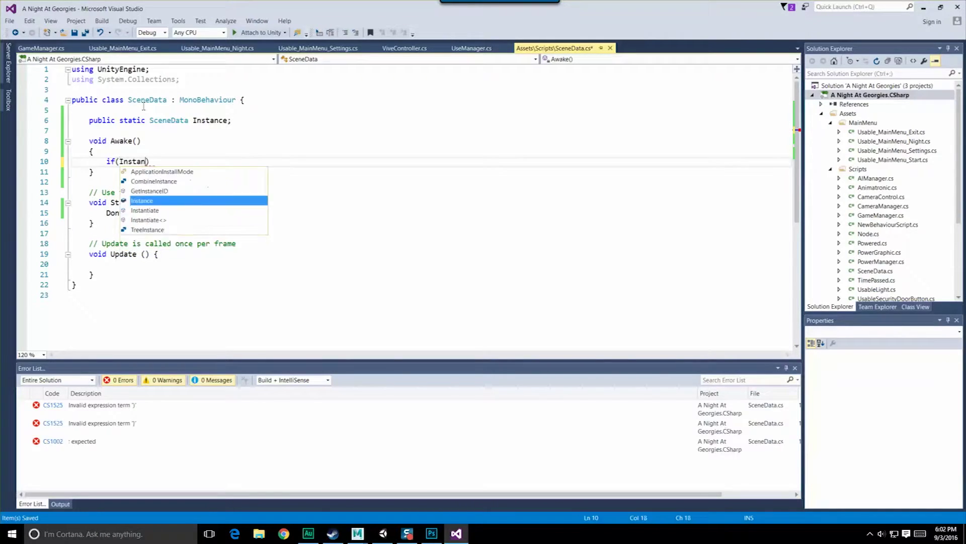
type("ce == null)")
key("Return")
type("{")
key("Return")
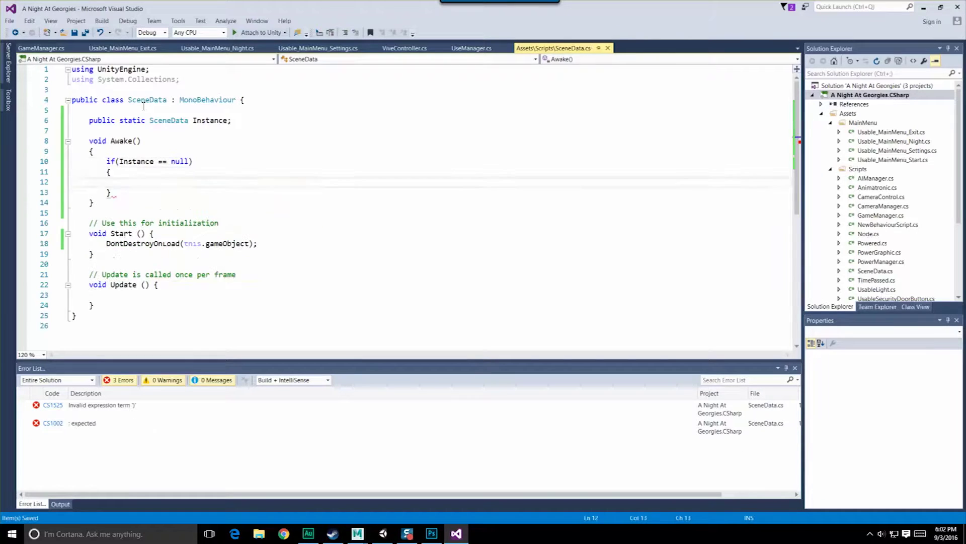
type("Instance = this")
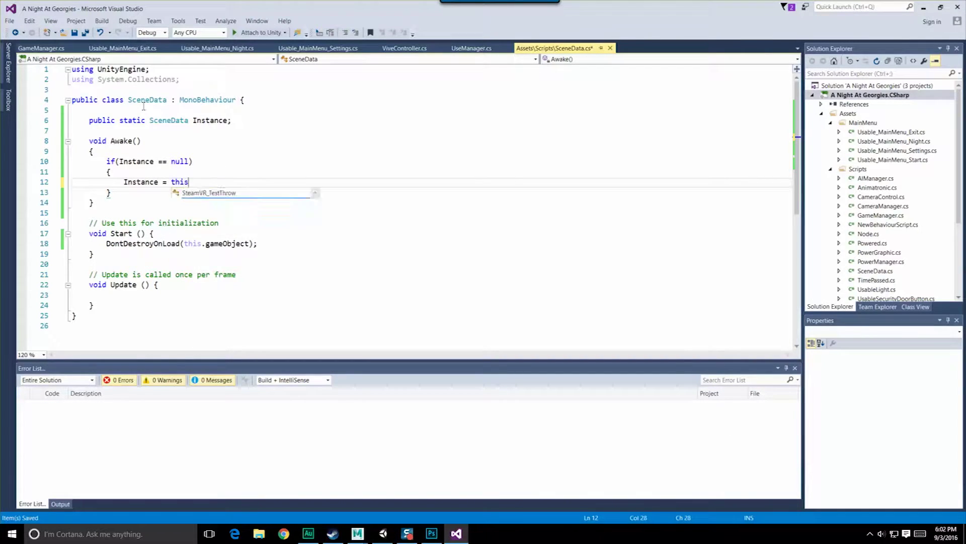
type(";")
Change the if condition in Awake to Instance != this and save the script
left_click_drag(189, 161, 120, 161)
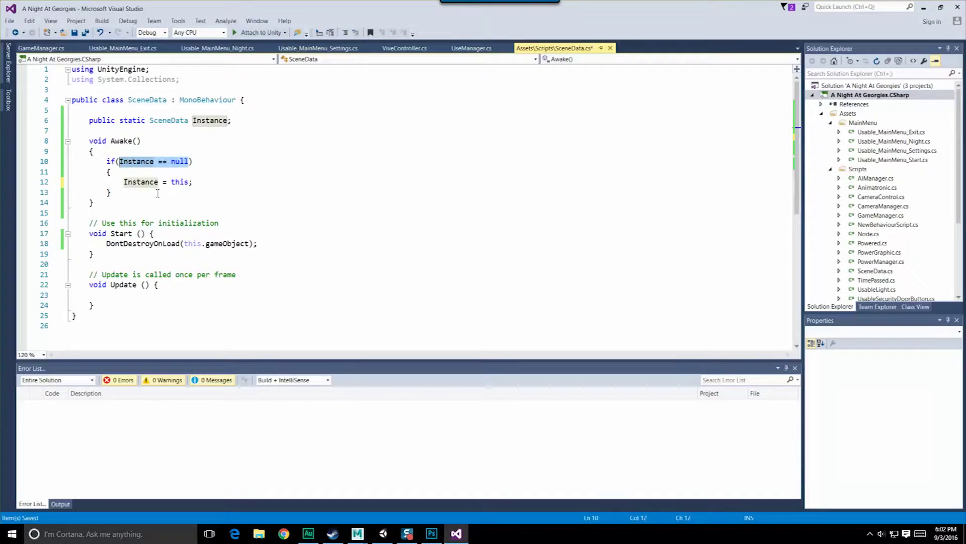
type("INstance")
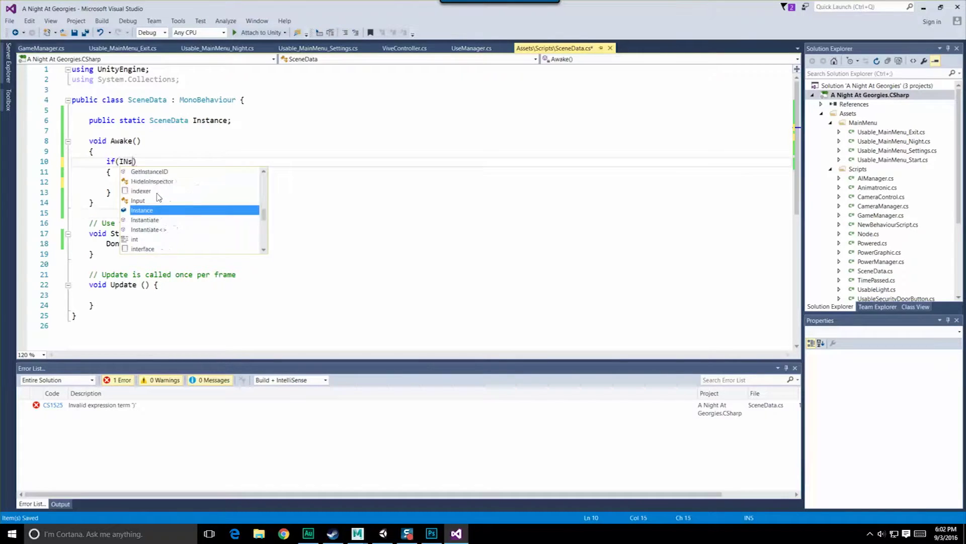
type(" != this")
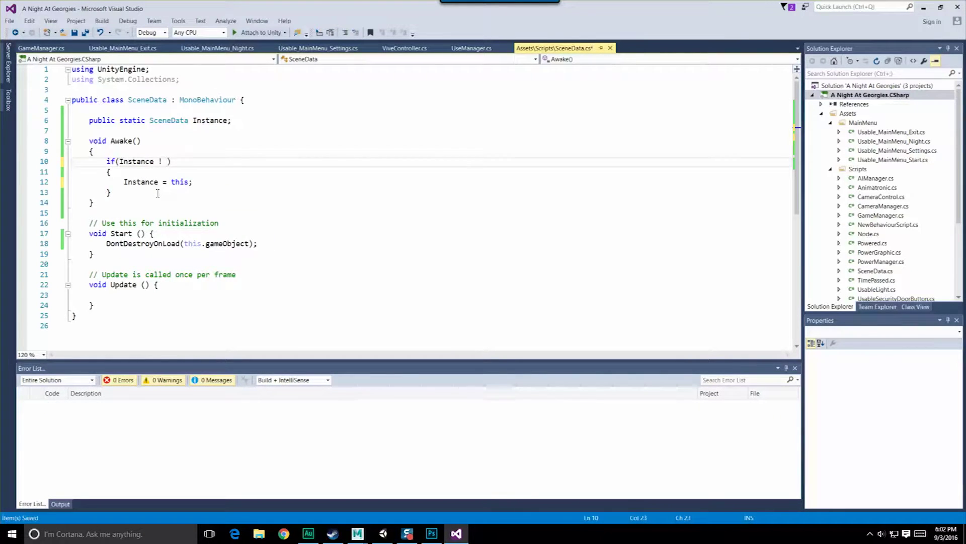
key("End")
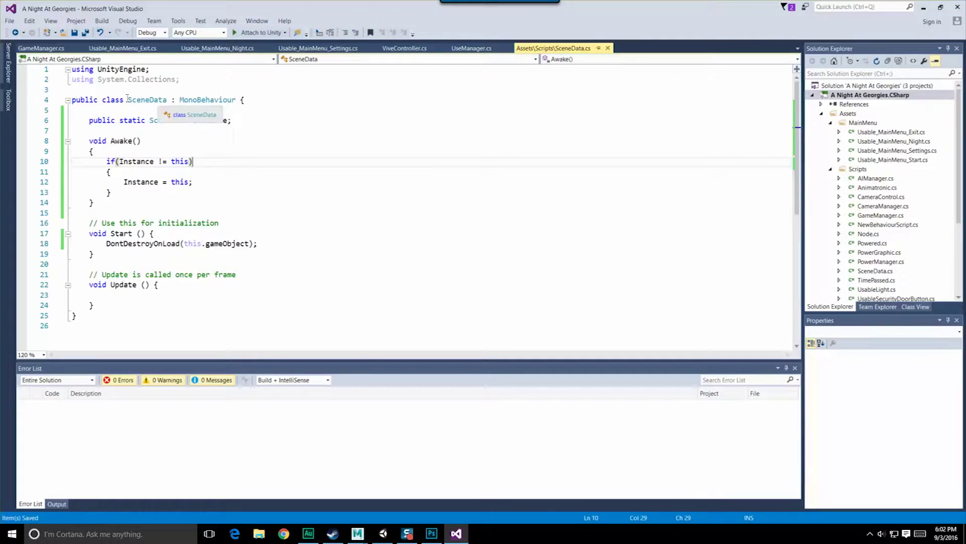
double_click(158, 99)
left_click(189, 100)
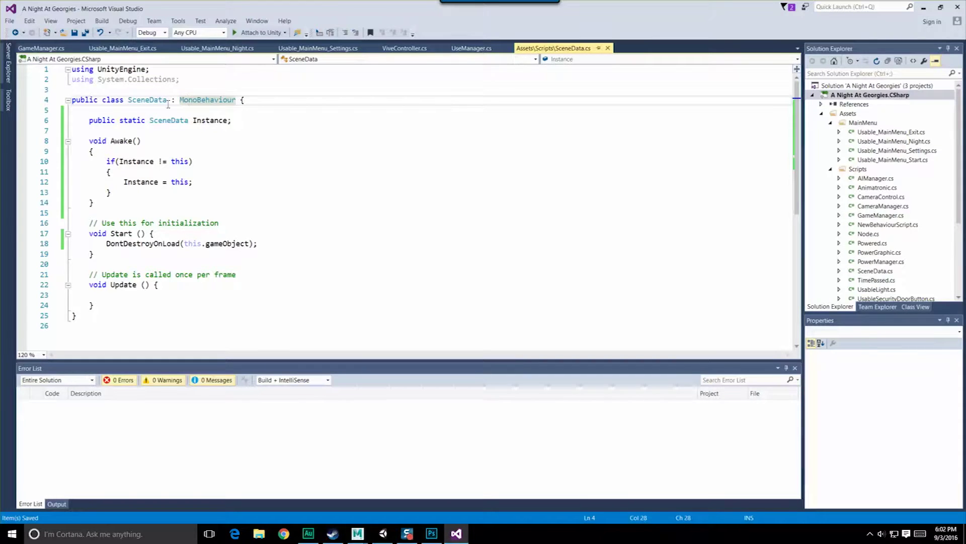
double_click(215, 121)
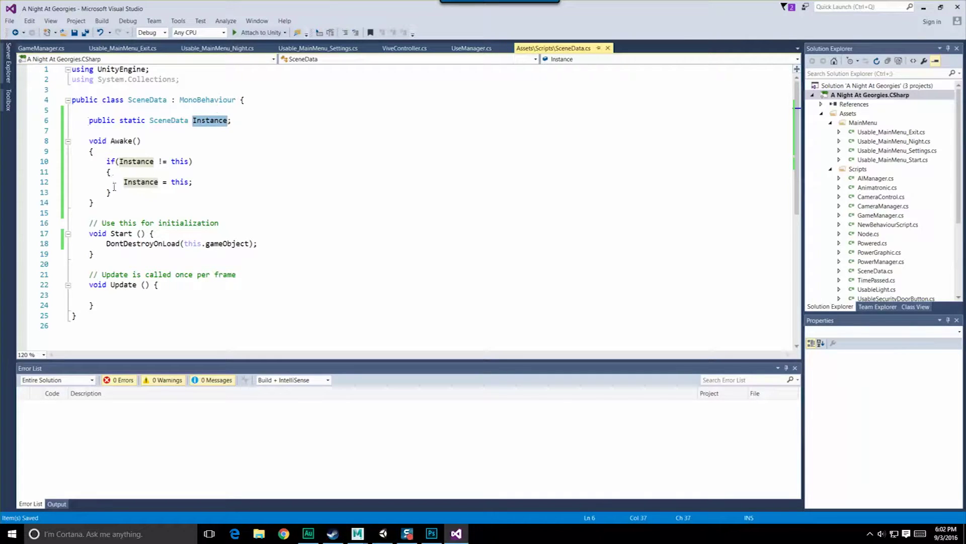
left_click_drag(114, 254, 253, 245)
left_click(98, 236)
left_click(263, 244)
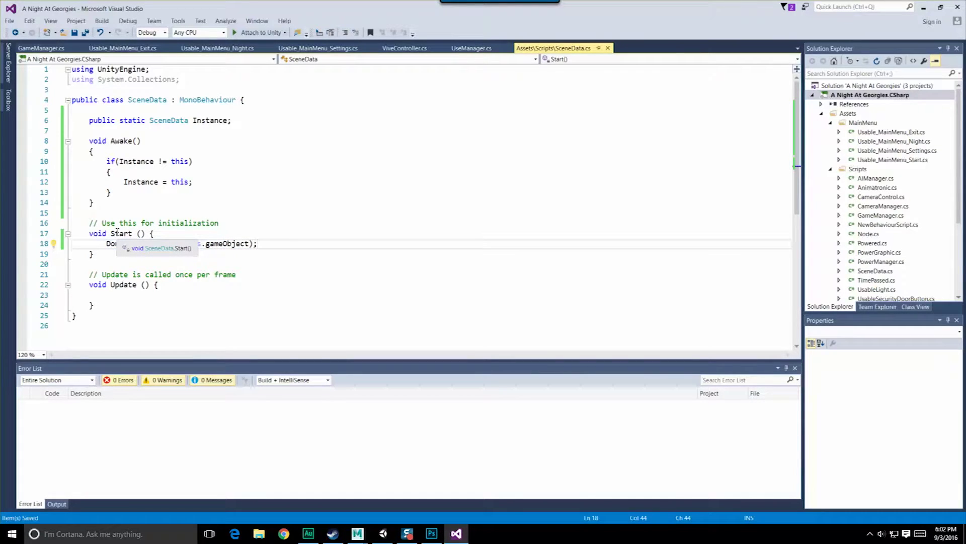
left_click(167, 161)
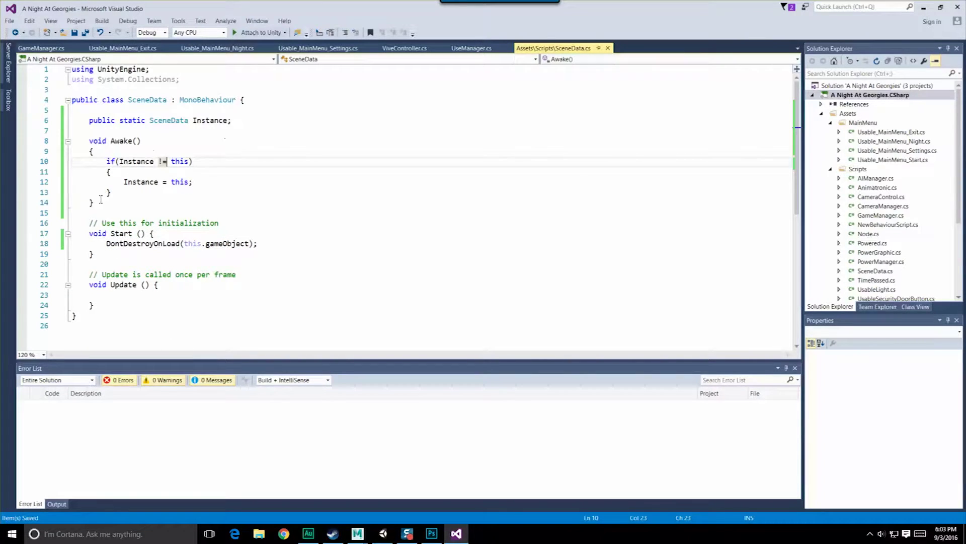
left_click_drag(119, 312, 211, 90)
left_click(234, 131)
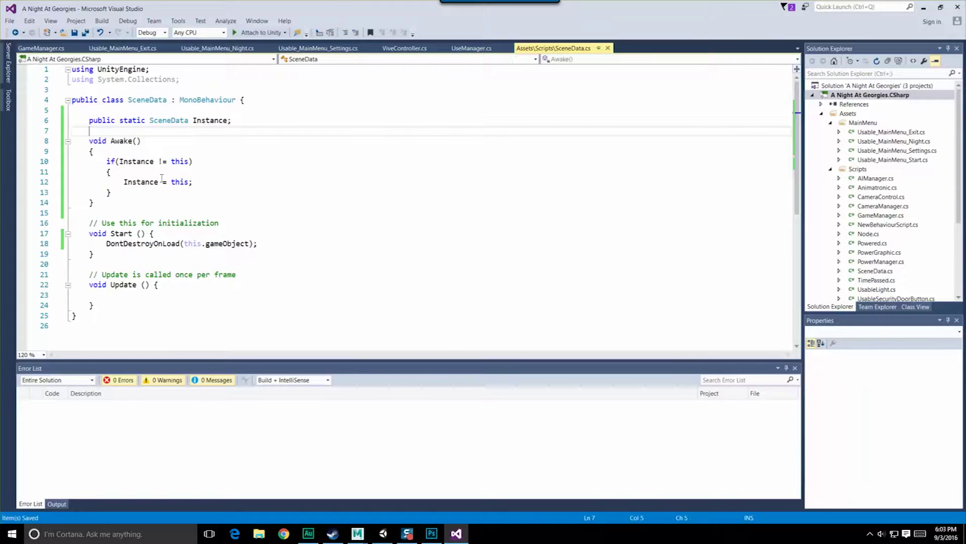
left_click(187, 172)
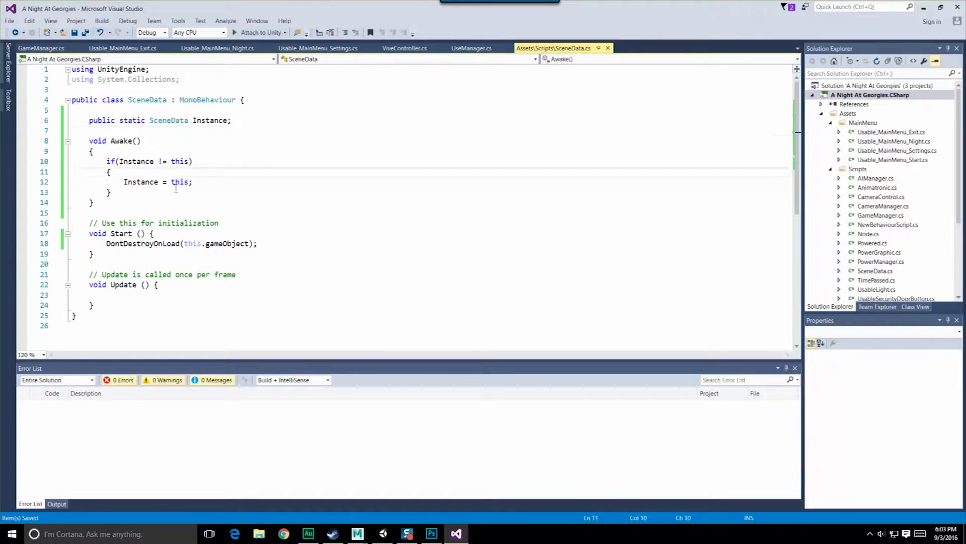
Replace the Instance = this statement inside Awake's if block with Destroy(this.gameObject);
left_click_drag(188, 182, 124, 182)
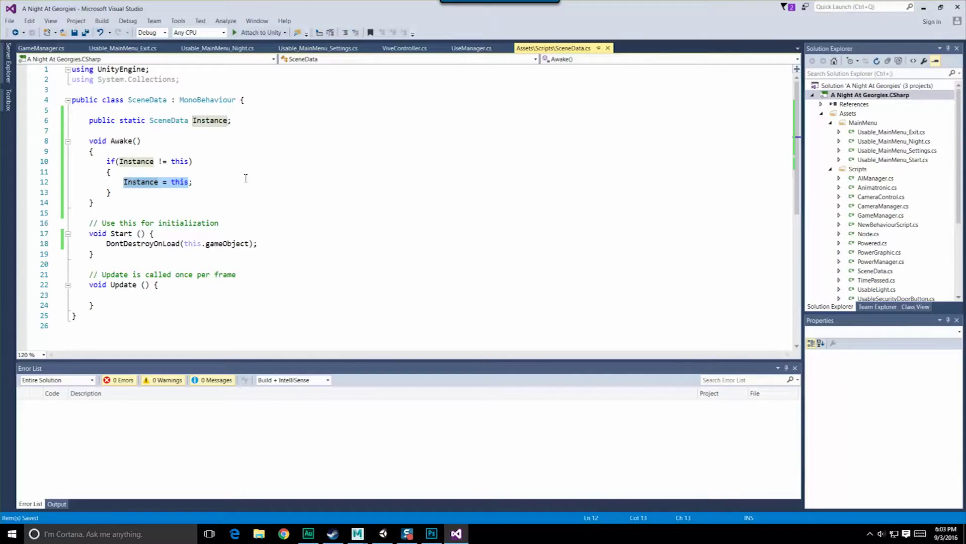
type("Destroy(this")
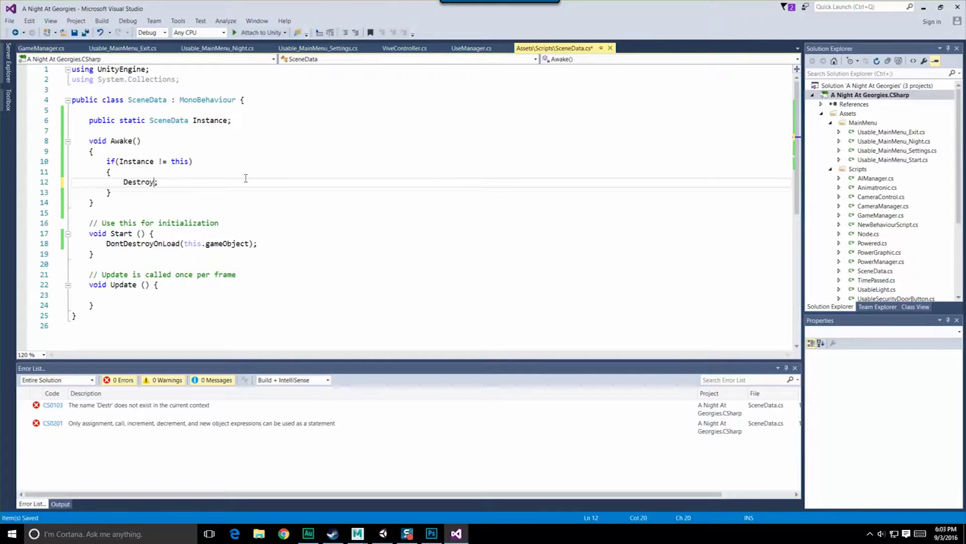
type(".gameObject")
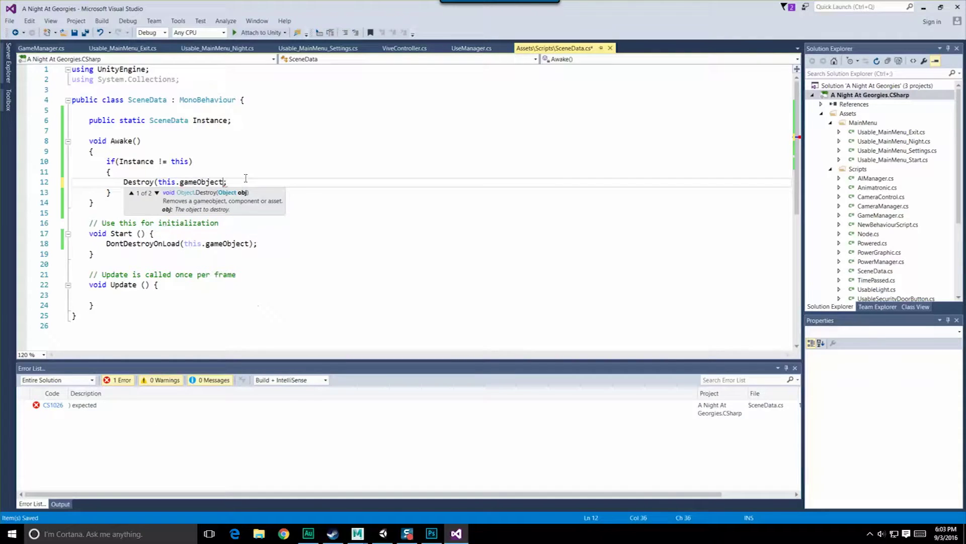
type(")")
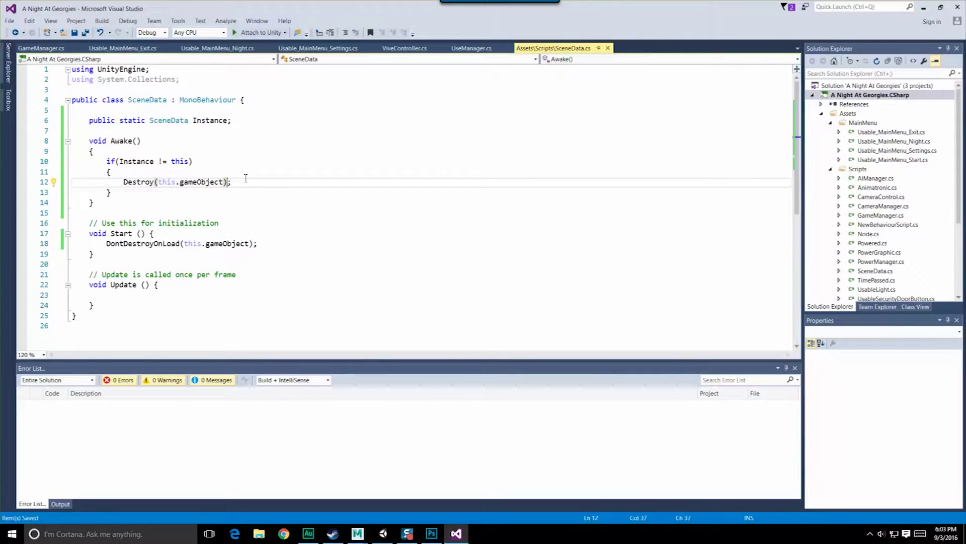
Add an else block after the if block in Awake containing Instance = this;
key("Down")
key("Return")
type("e")
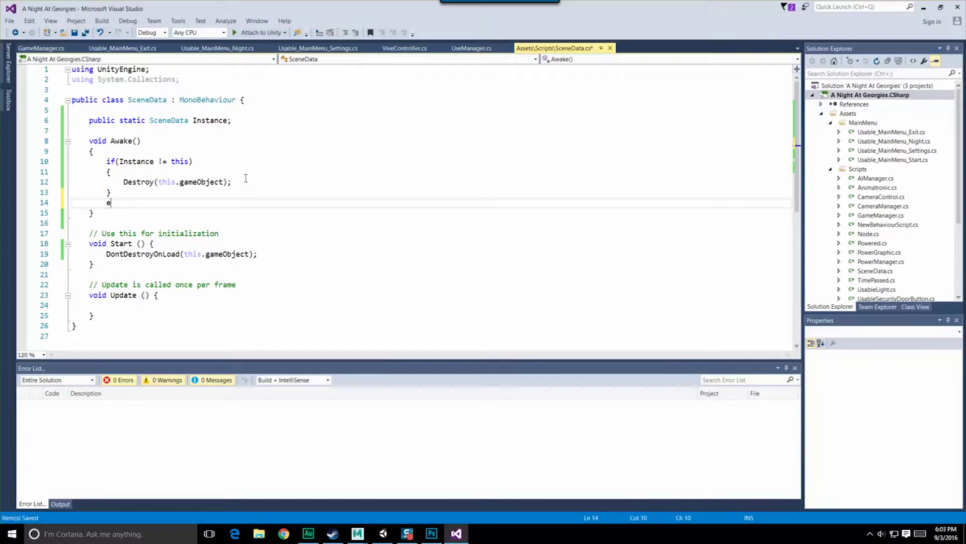
type("l")
key("Tab")
key("Tab")
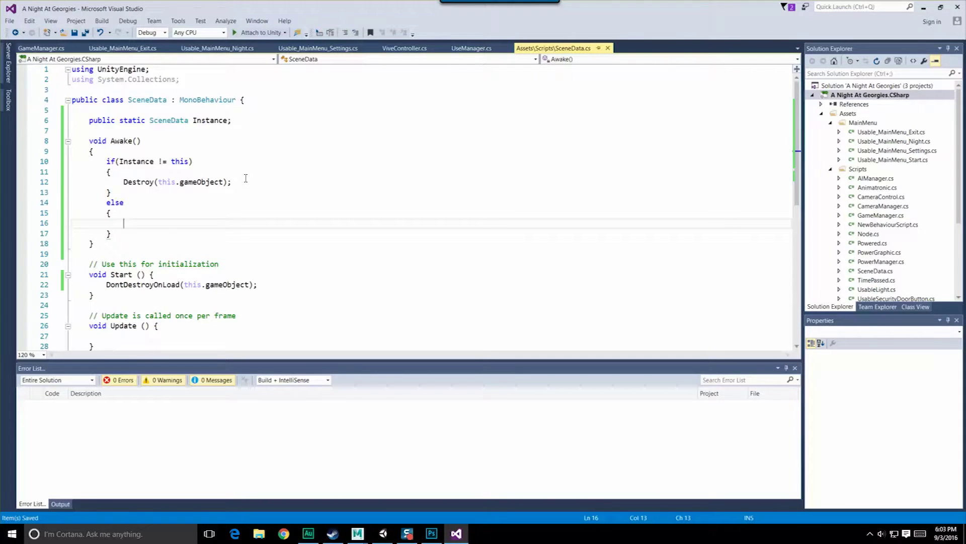
type("Instance = this")
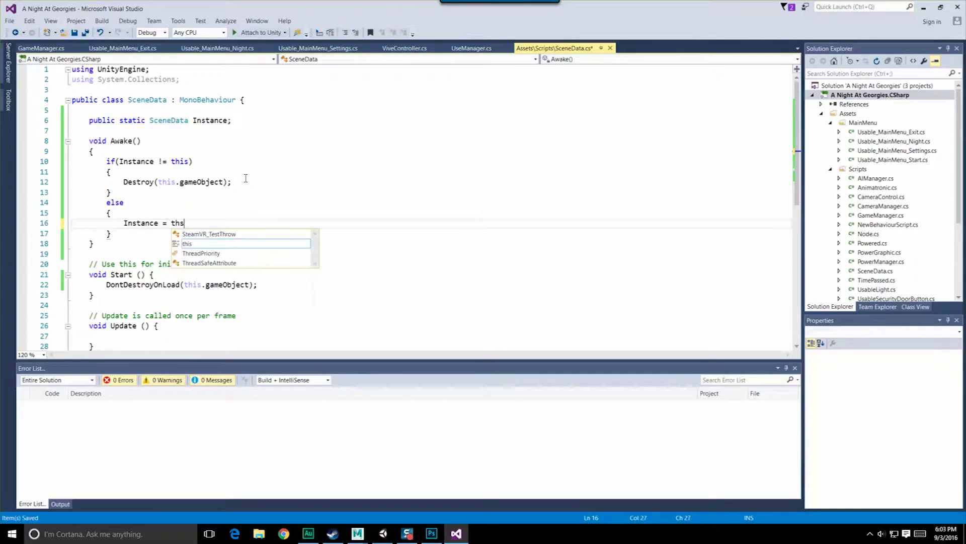
type(";")
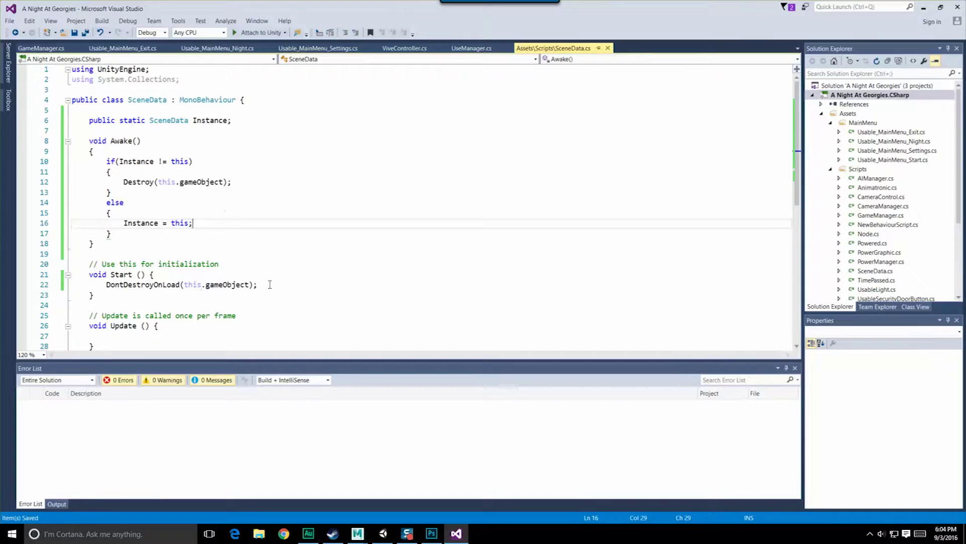
Move DontDestroyOnLoad(this.gameObject); from Start into Awake's else block, below Instance = this;
left_click_drag(269, 284, 102, 285)
key("ctrl+c")
key("BackSpace")
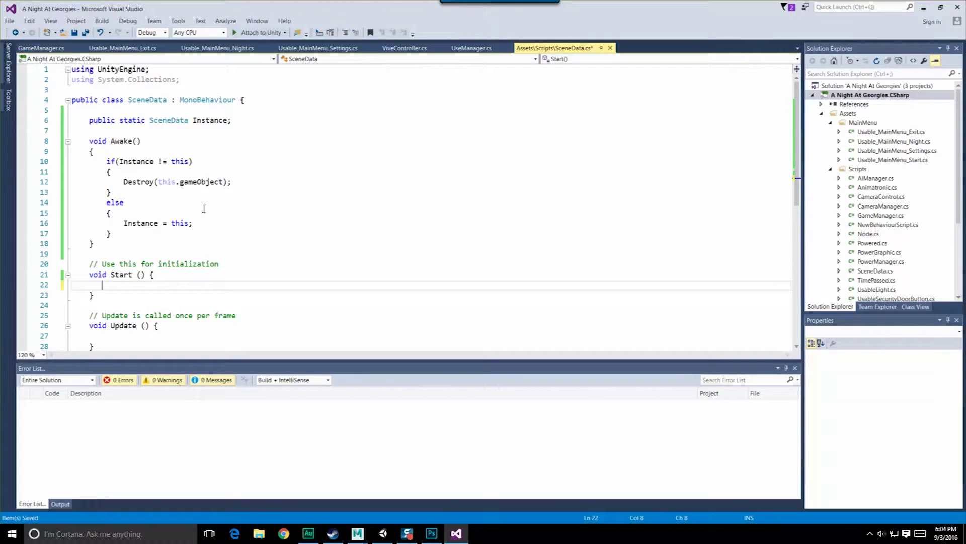
left_click(247, 185)
key("Return")
key("ctrl+v")
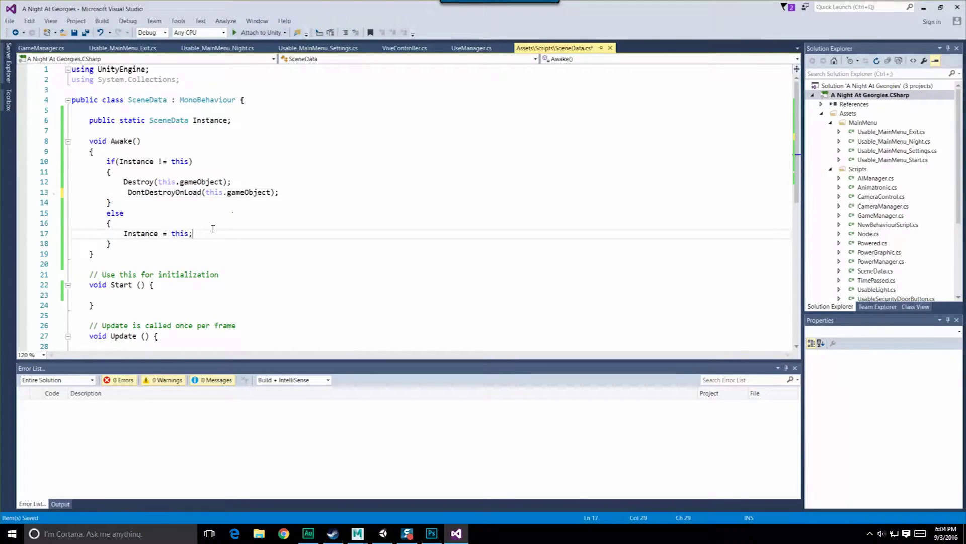
key("ctrl+z")
left_click(219, 233)
key("Return")
key("ctrl+v")
left_click(162, 191)
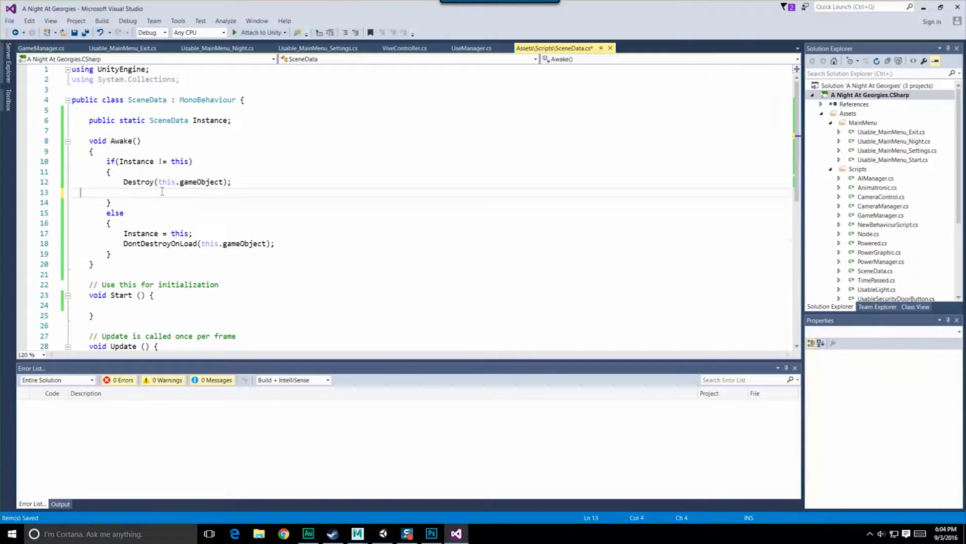
key("BackSpace")
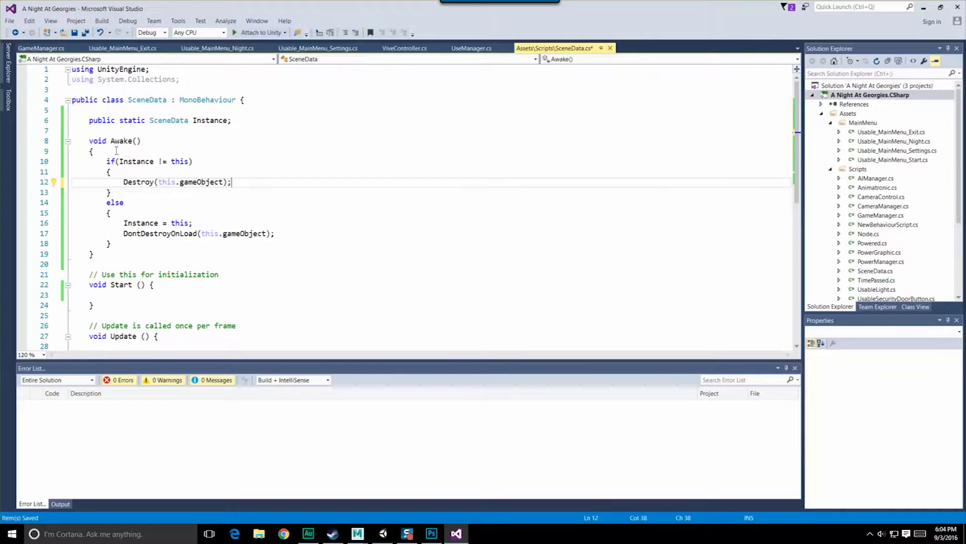
left_click_drag(124, 182, 231, 183)
left_click(188, 183)
left_click(132, 150)
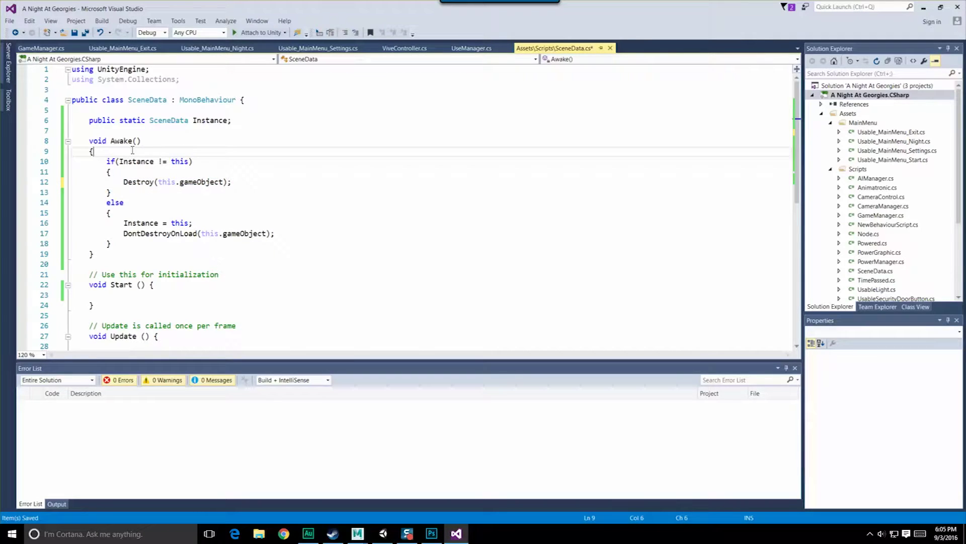
left_click(167, 169)
key("BackSpace")
type("{")
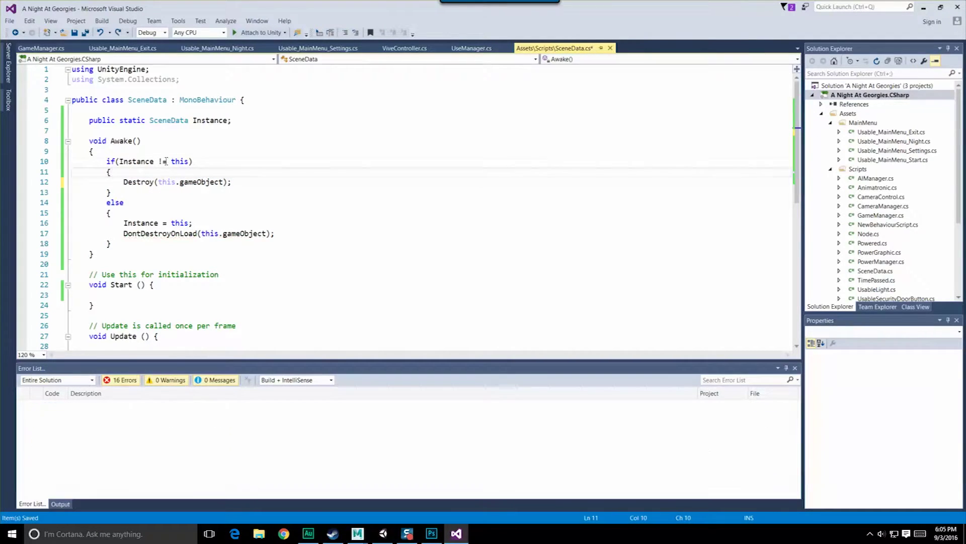
Change the if condition in Awake to Instance == null
left_click(162, 162)
key("BackSpace")
type("=")
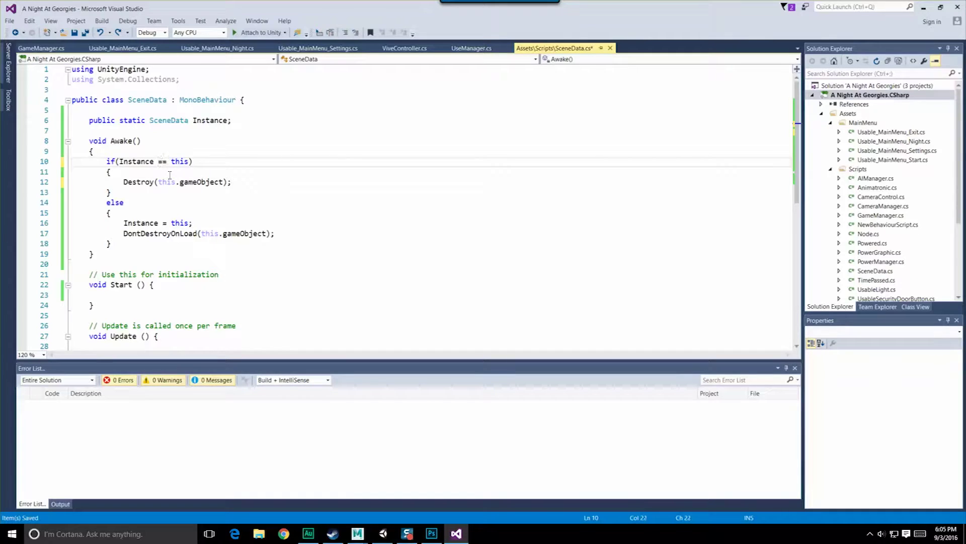
key("Right")
key("Right")
key("Delete")
key("Delete")
key("Delete")
key("Delete")
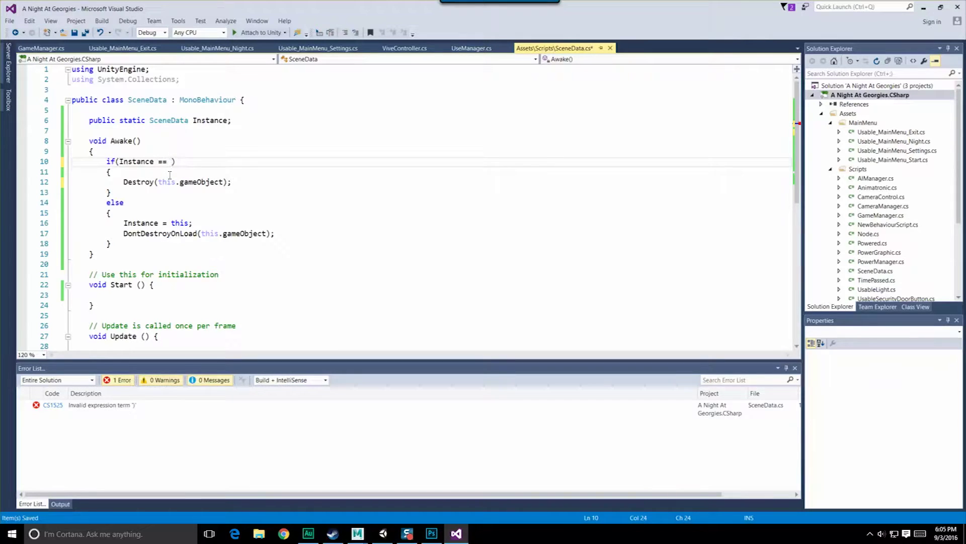
type("null")
left_click(169, 175)
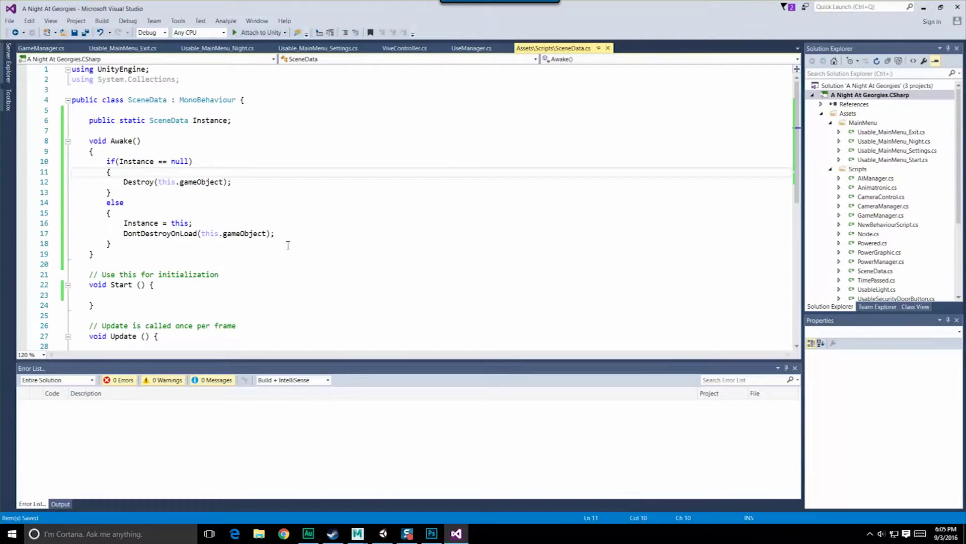
Swap the block contents in Awake, putting Instance = this; and DontDestroyOnLoad in the if block and Destroy(this.gameObject); in the else block
left_click_drag(286, 234, 75, 223)
key("ctrl+x")
left_click(147, 172)
left_click_drag(231, 202, 128, 202)
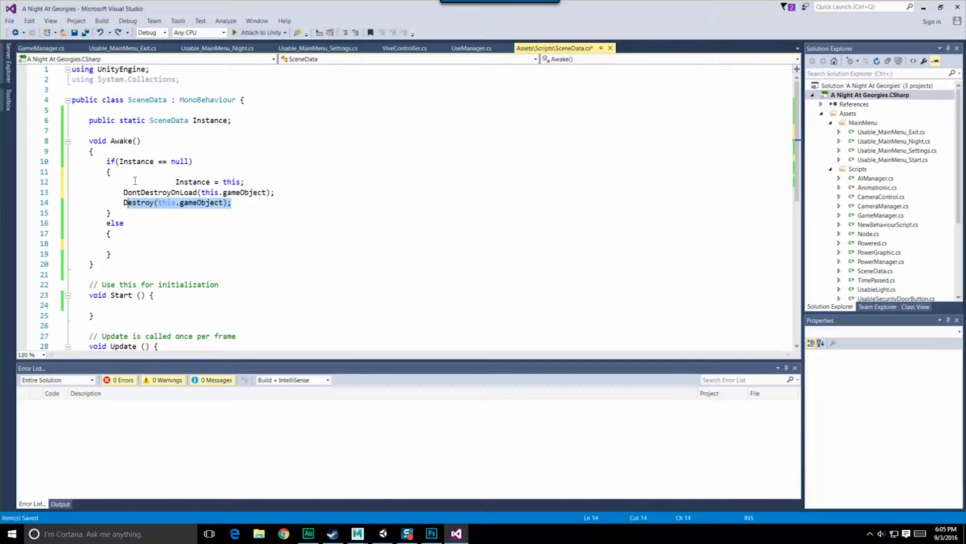
key("shift+Left")
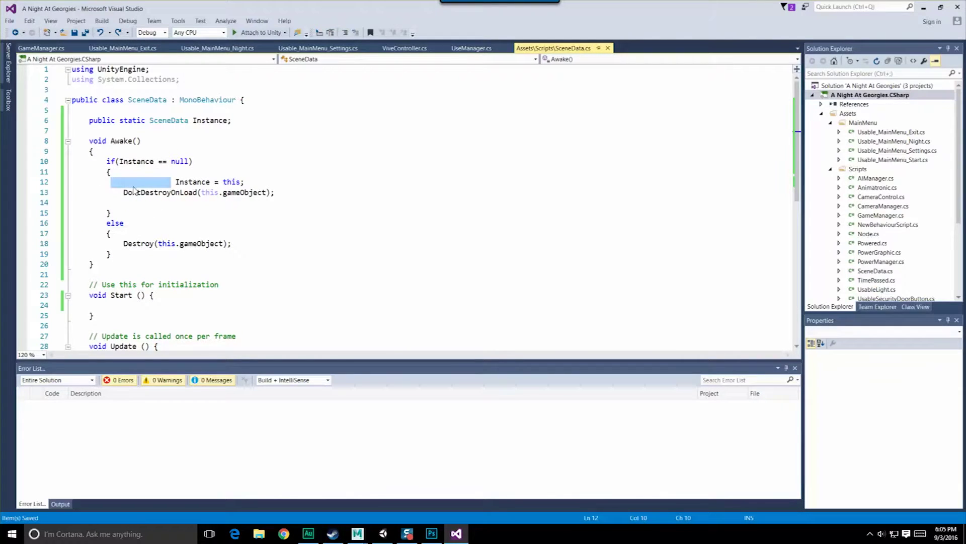
Align Instance = this; with the DontDestroyOnLoad line, remove the blank line at the end of the if block and save the script
key("Delete")
key("Delete")
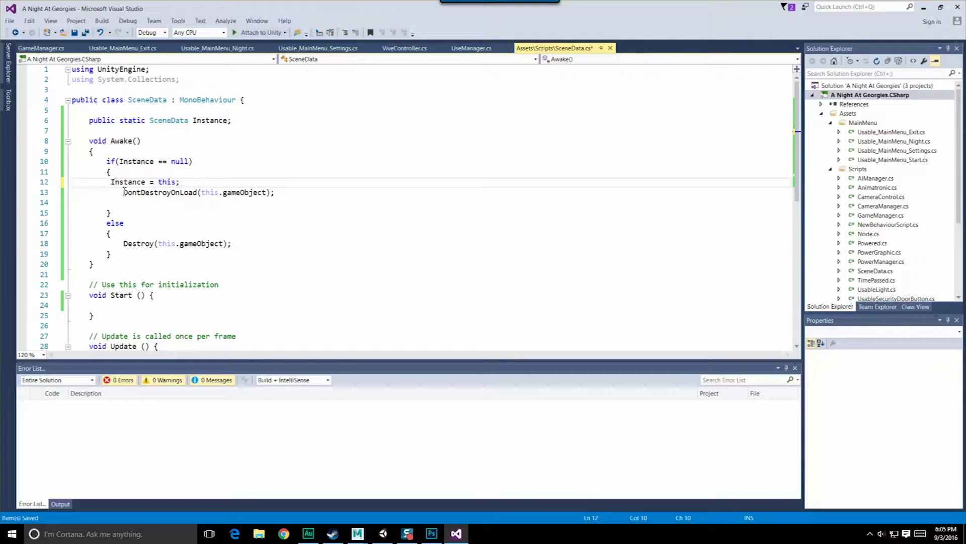
key("Tab")
key("ctrl+s")
left_click(147, 202)
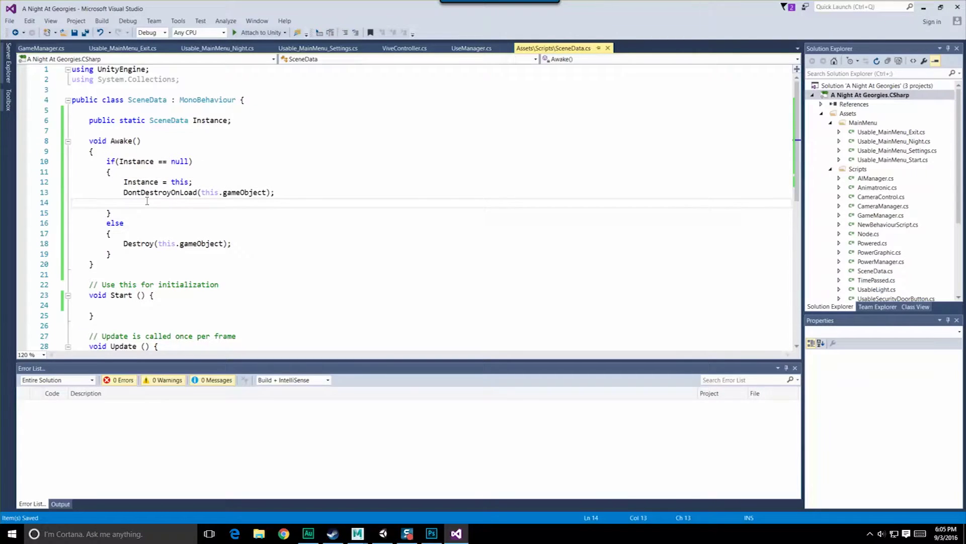
key("BackSpace")
key("BackSpace")
key("BackSpace")
key("BackSpace")
key("BackSpace")
key("BackSpace")
key("ctrl+s")
Switch to Unity, collapse SecurityRoom in the scene hierarchy and create an empty root-level object named SceneData
left_click(924, 8)
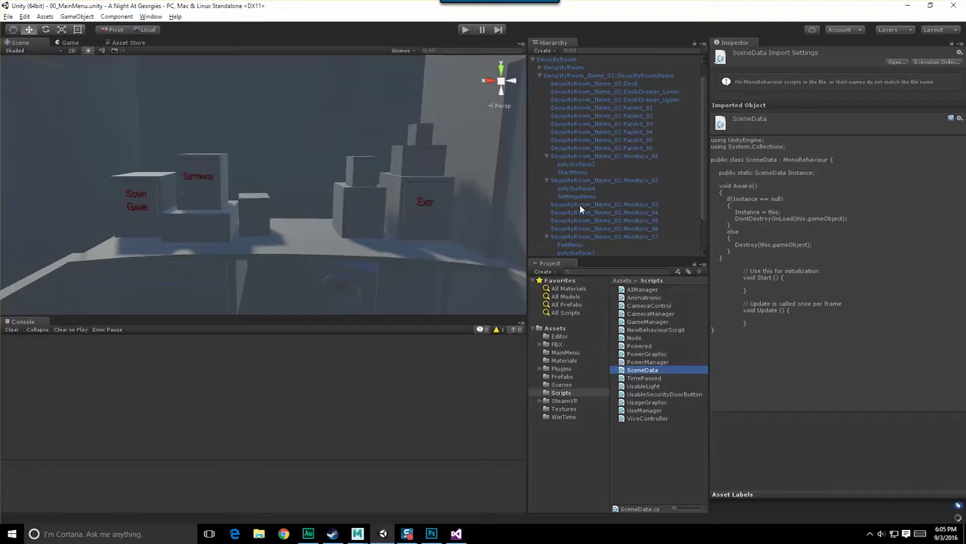
scroll(579, 204, "up", 1)
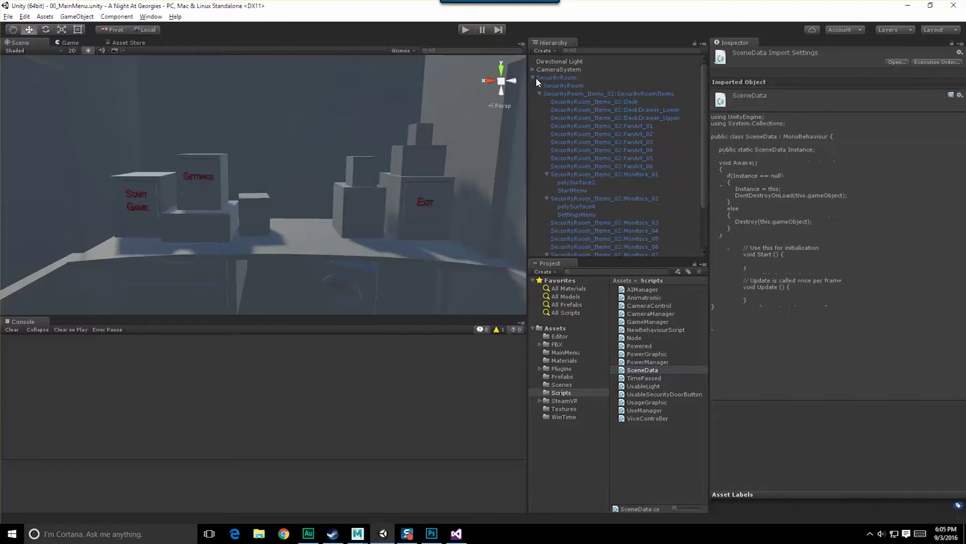
left_click(535, 77)
left_click(533, 77)
left_click(551, 116)
right_click(577, 125)
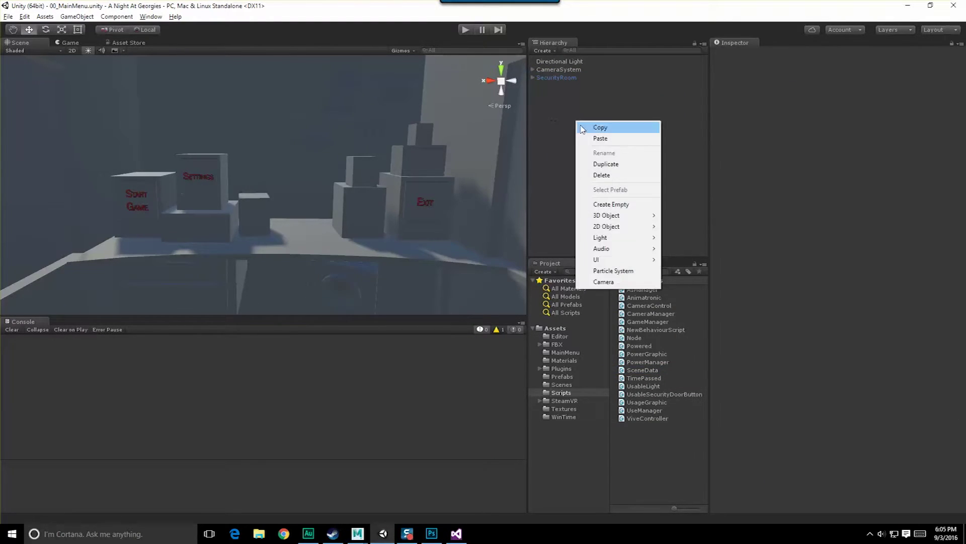
key("Escape")
right_click(557, 121)
left_click(606, 172)
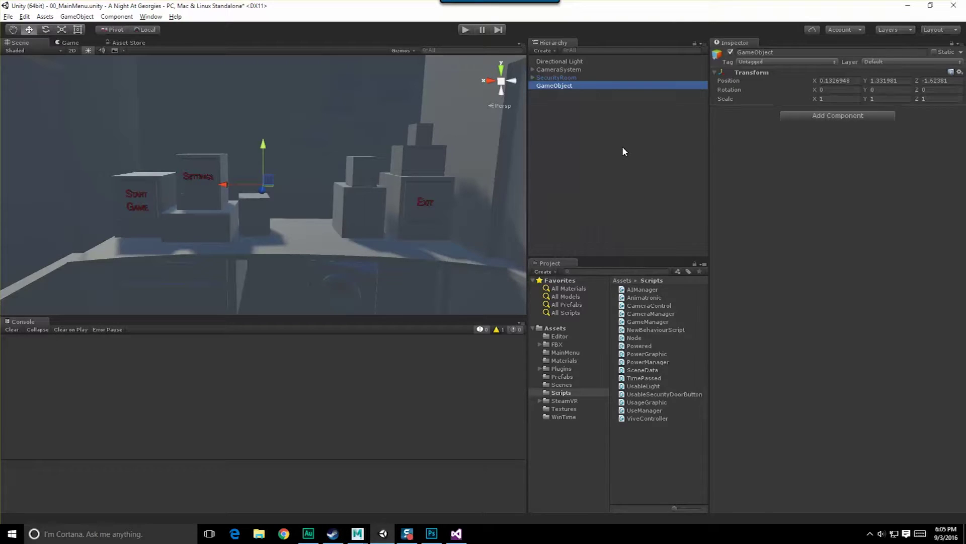
type("SceneData")
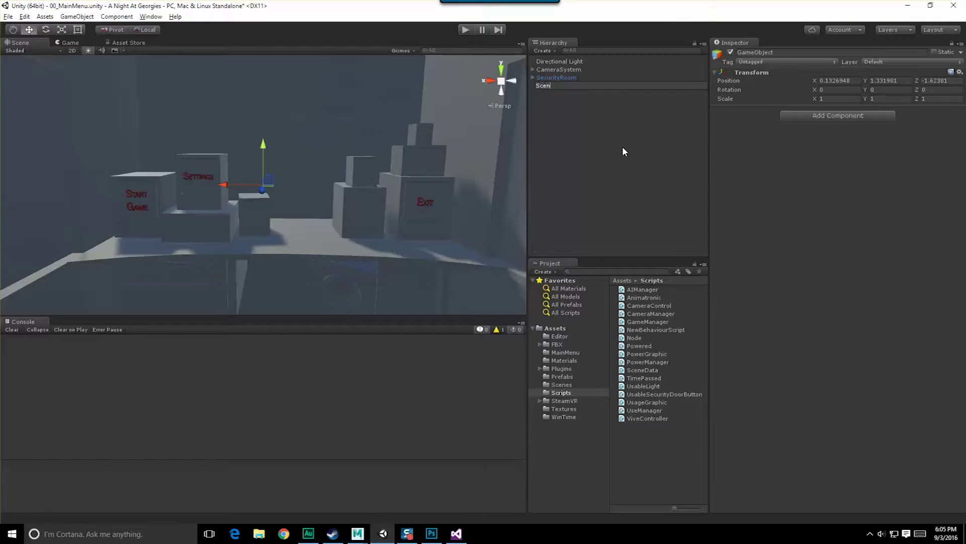
key("Return")
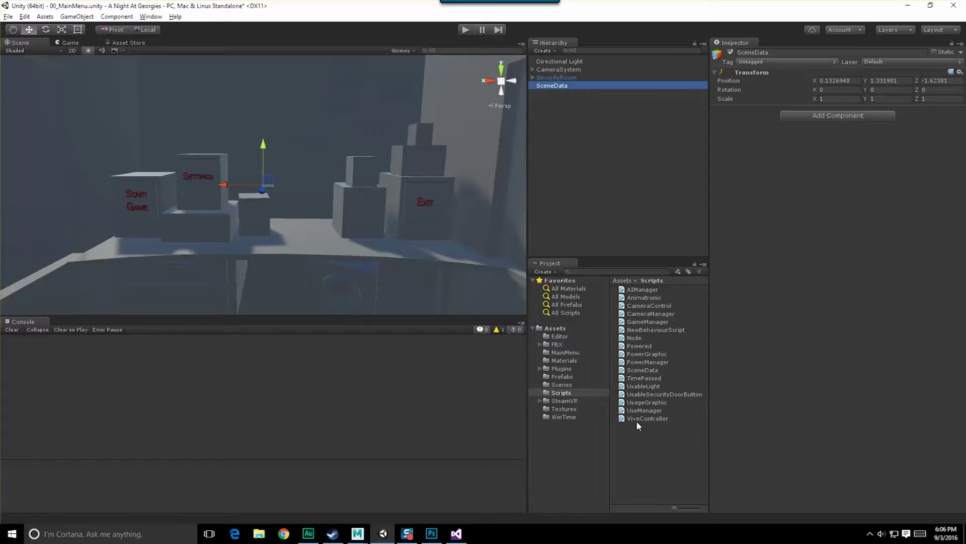
Attach the SceneData script to the SceneData object and reset the object's transform
left_click_drag(557, 170, 552, 87)
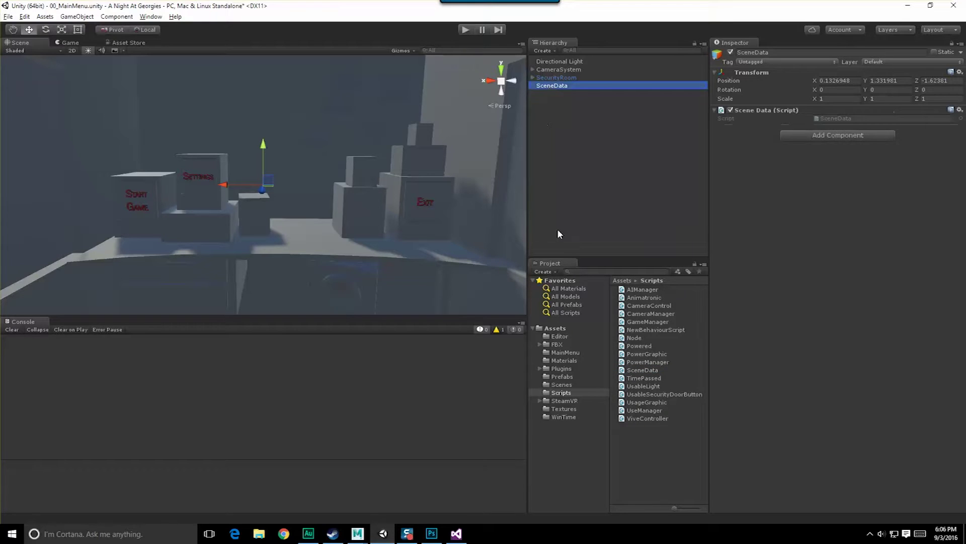
left_click(960, 72)
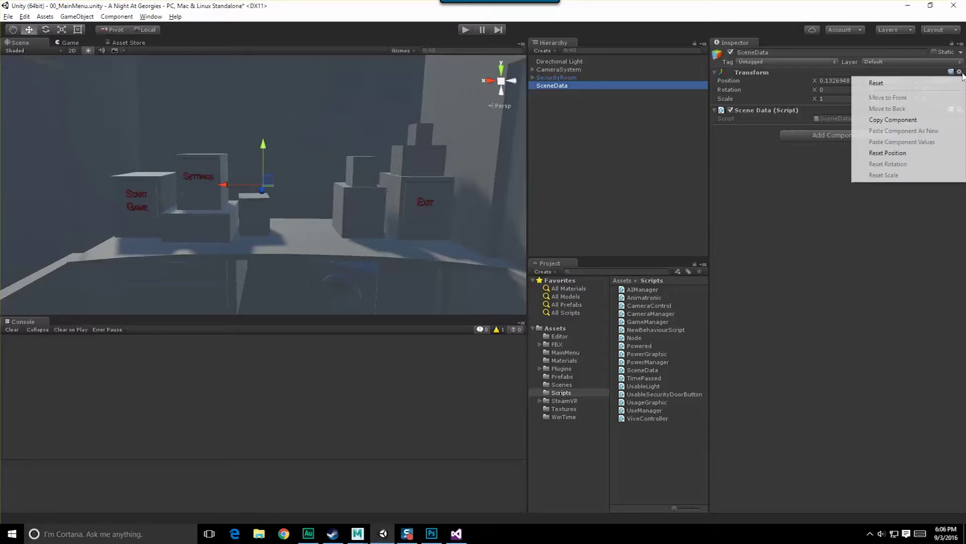
left_click(880, 80)
Create a prefab of the SceneData object in the Prefabs folder
left_click(561, 377)
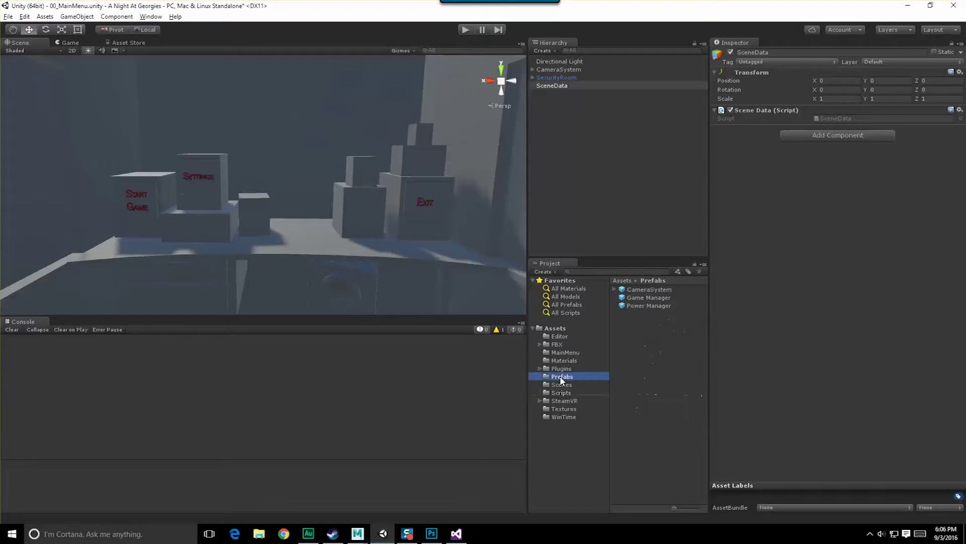
left_click_drag(541, 86, 649, 327)
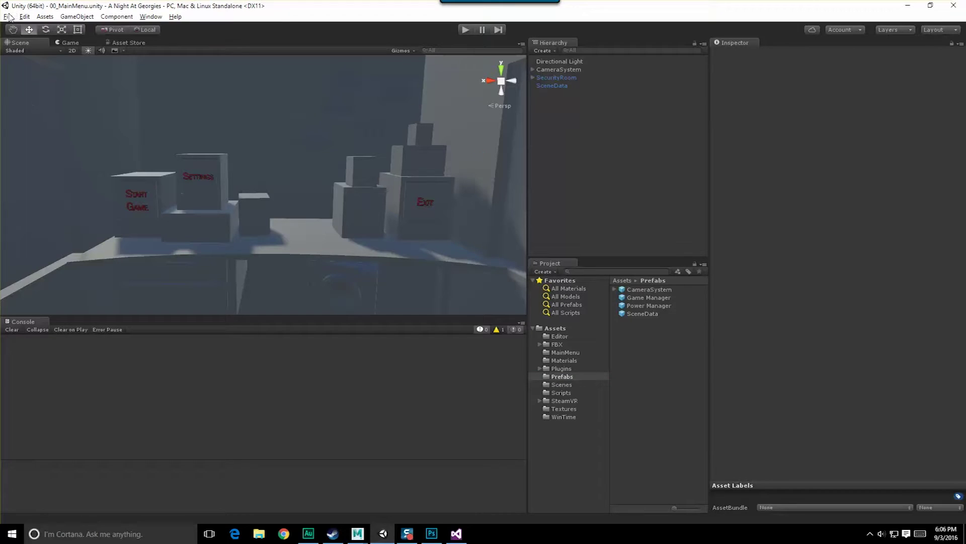
left_click(9, 17)
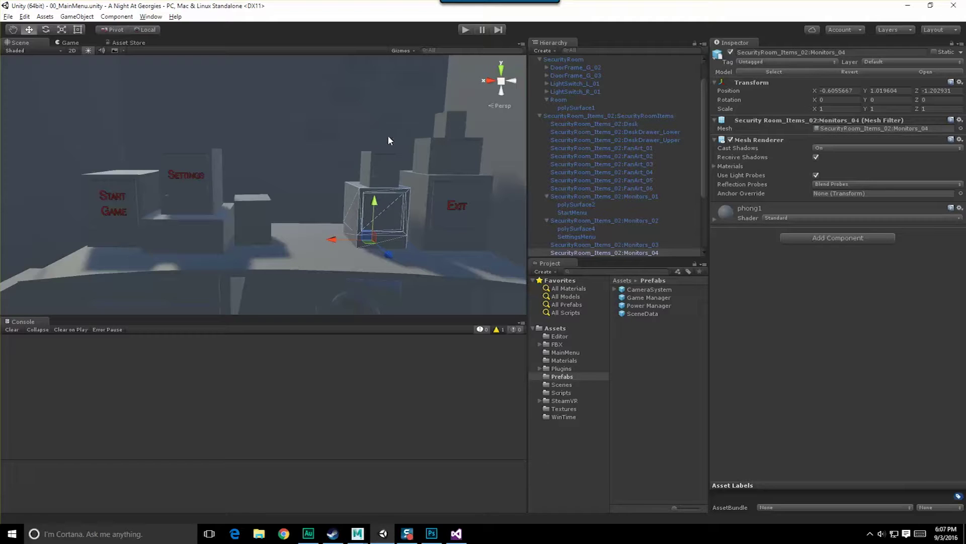
Switch to Photoshop and move the 1, 2 and 3 text layers onto the centre of the canvas
key("alt+Tab")
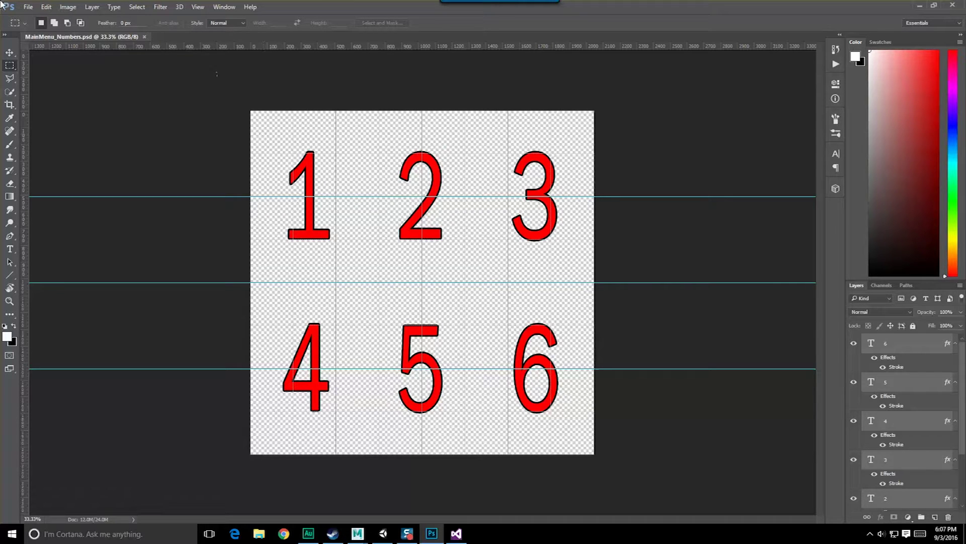
scroll(902, 382, "down", 3)
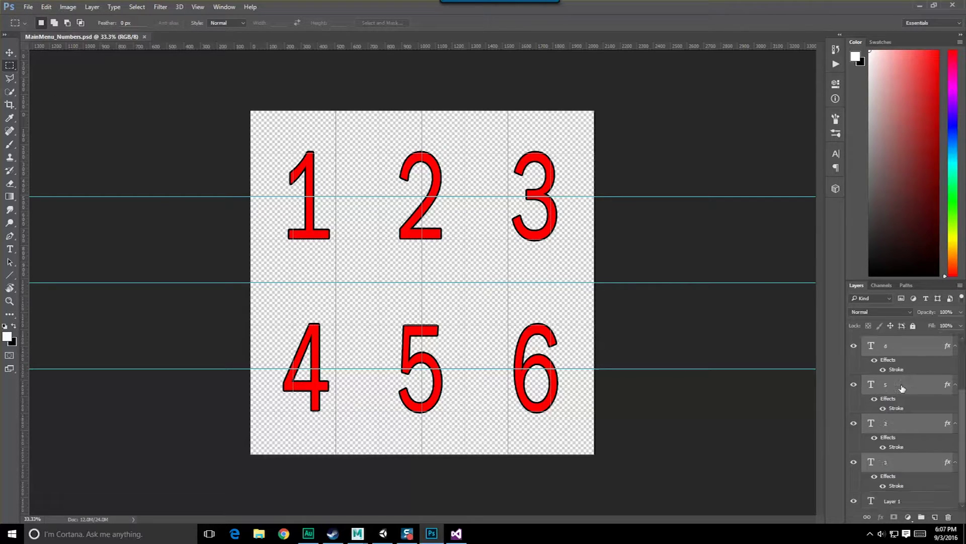
left_click(921, 461)
left_click(10, 53)
left_click_drag(311, 220, 423, 306)
left_click(917, 418)
left_click_drag(426, 253, 430, 341)
left_click(906, 384)
left_click_drag(535, 211, 421, 298)
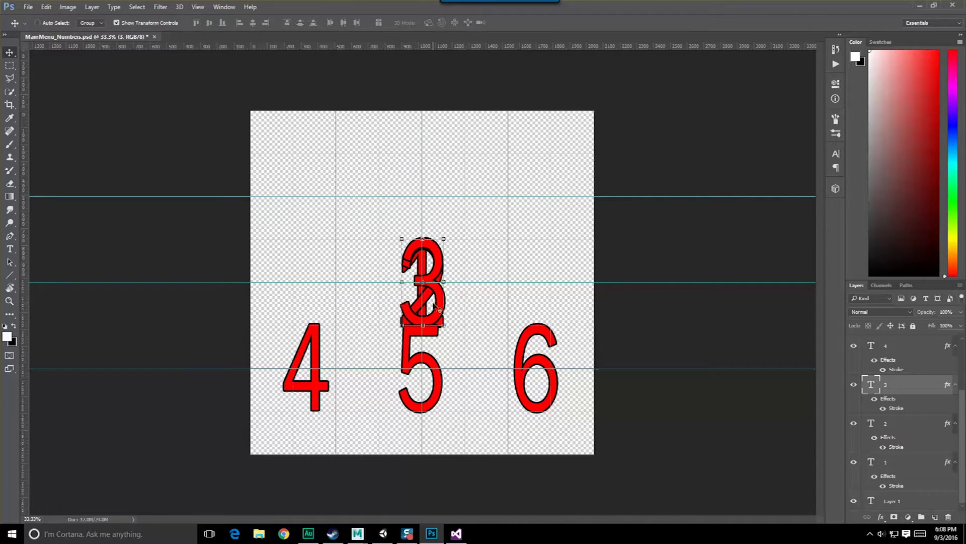
Move the 4, 5 and 6 text layers onto the centre of the canvas over the other numbers
scroll(906, 384, "up", 1)
left_click(906, 384)
left_click_drag(307, 366, 423, 282)
left_click(906, 346)
left_click_drag(427, 388, 427, 302)
left_click(903, 347)
left_click_drag(532, 371, 417, 287)
Select all six number layers and enlarge their text together, setting the font size to 800 px and then 1200 px
left_click(924, 410)
scroll(924, 409, "down", 2)
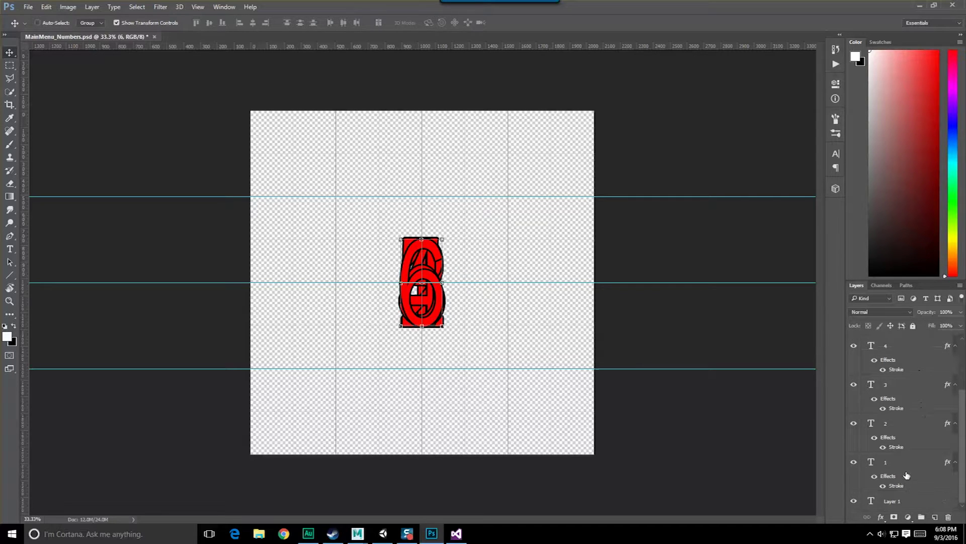
left_click(912, 462, "shift")
left_click(837, 153)
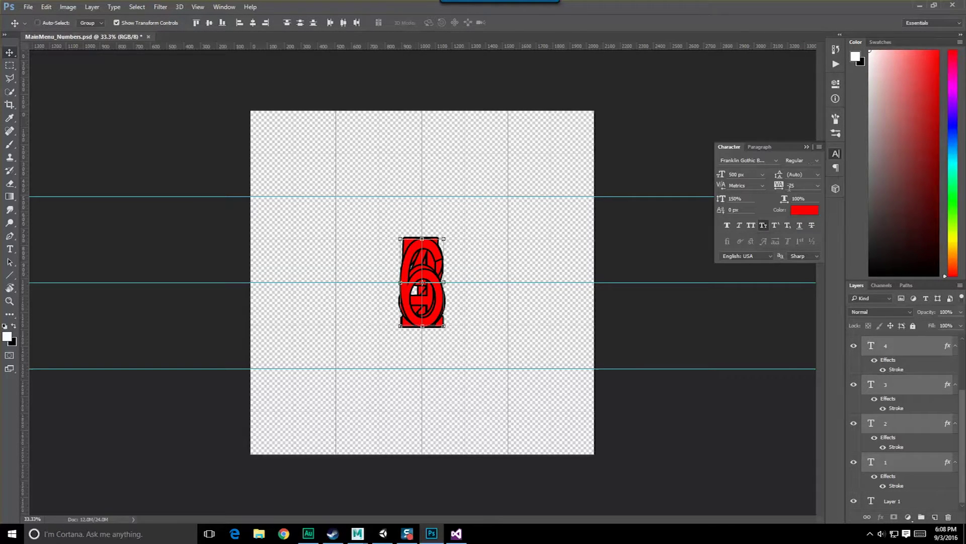
left_click(737, 174)
type("800")
key("Return")
left_click(738, 174)
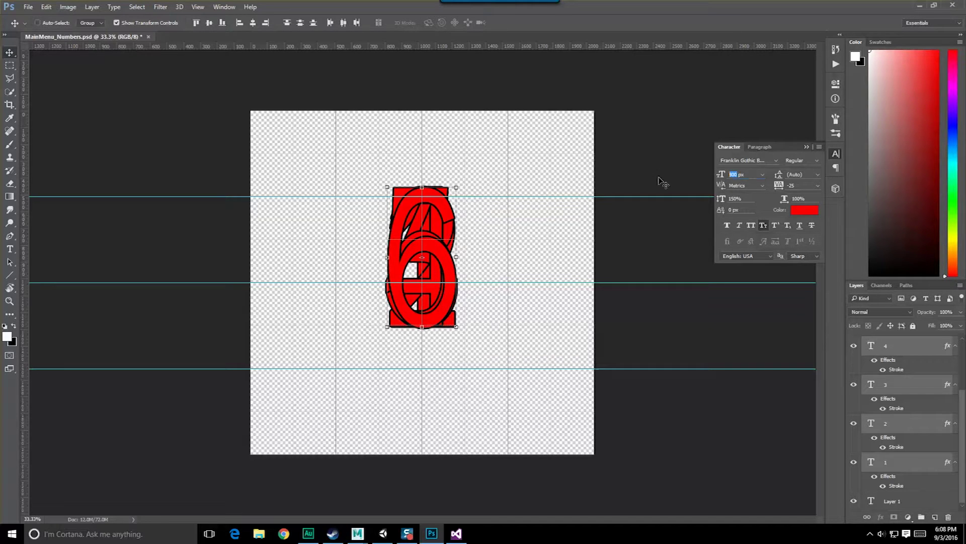
type("1200")
key("Return")
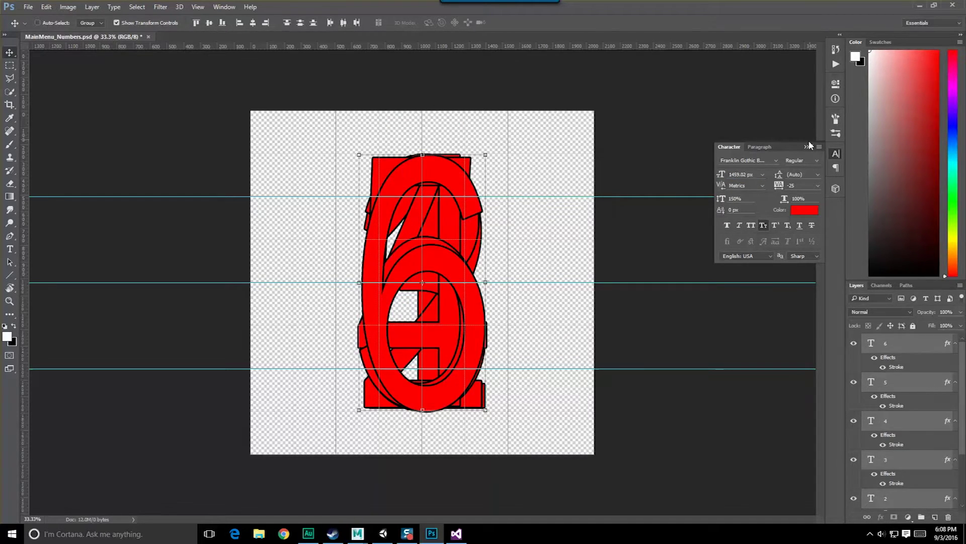
key("ctrl+shift+s")
double_click(216, 256)
left_click(953, 11)
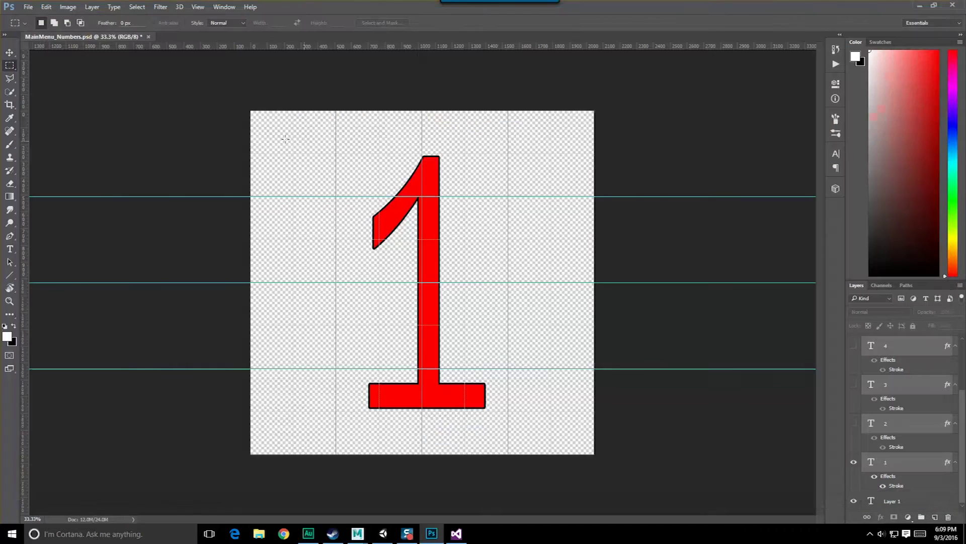
Export all layers to separate PNG-24 files with Transparency on and Trim Layers off, then put the exported-files window away
left_click(28, 7)
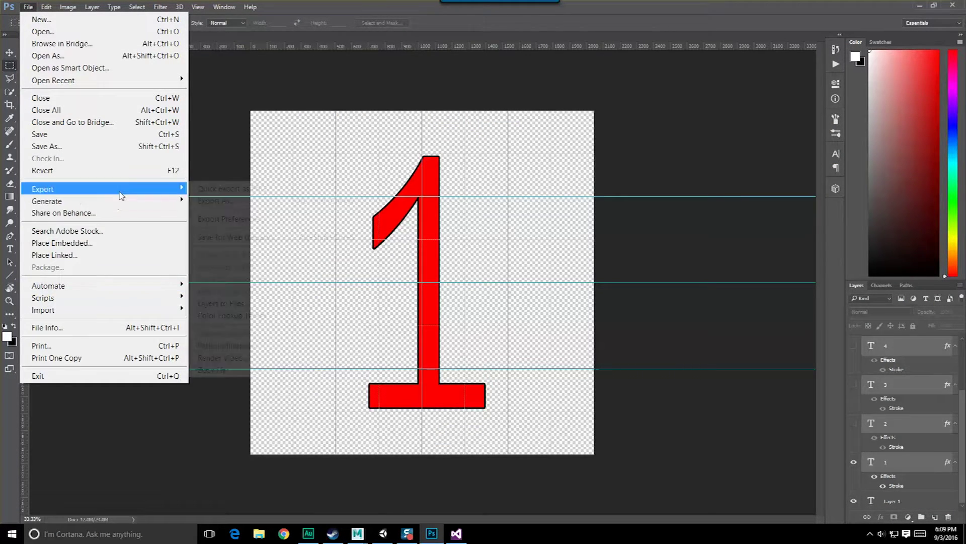
mouse_move(120, 190)
left_click(236, 306)
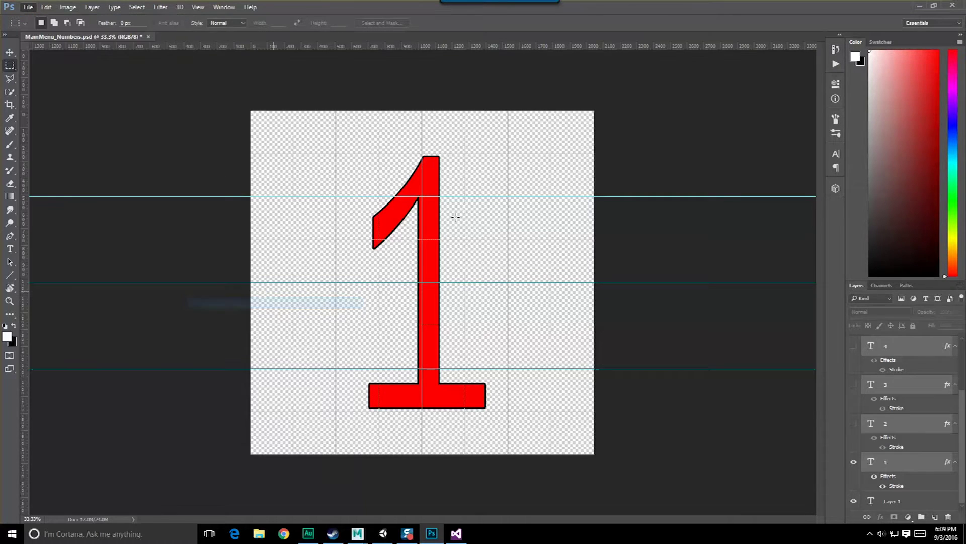
left_click(414, 238)
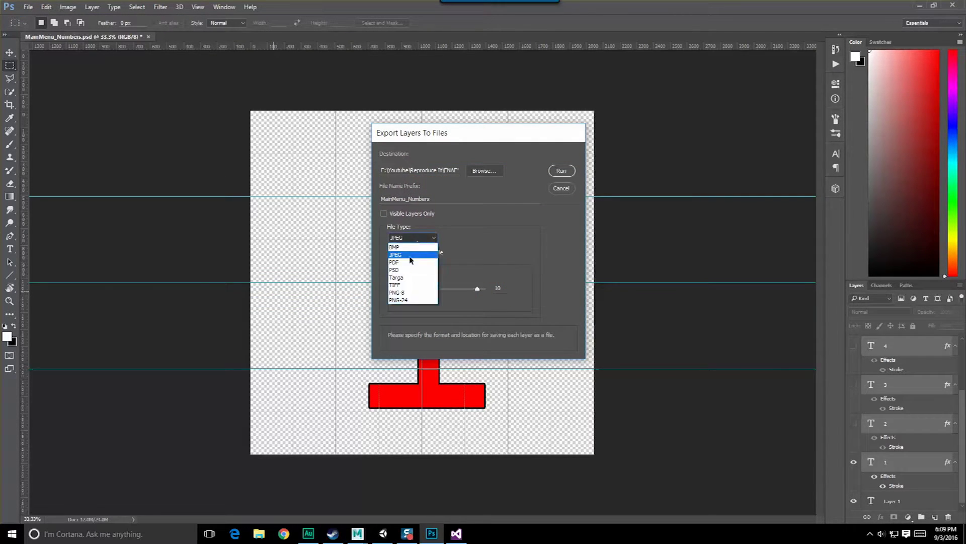
left_click(407, 299)
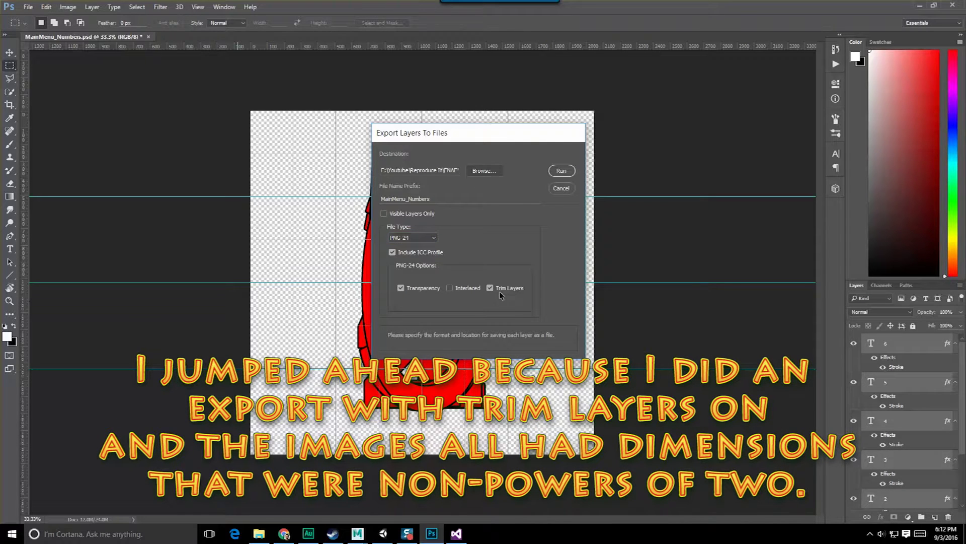
left_click(490, 289)
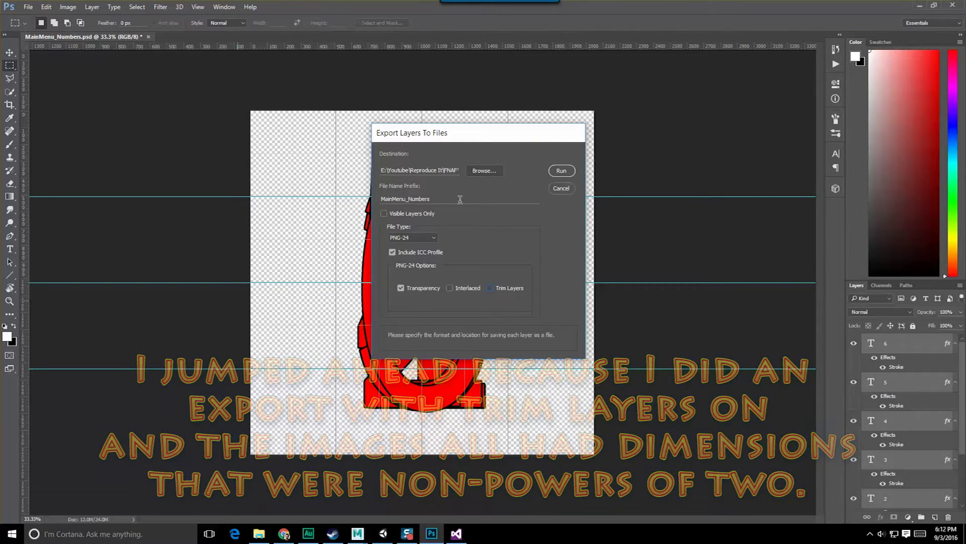
left_click(568, 171)
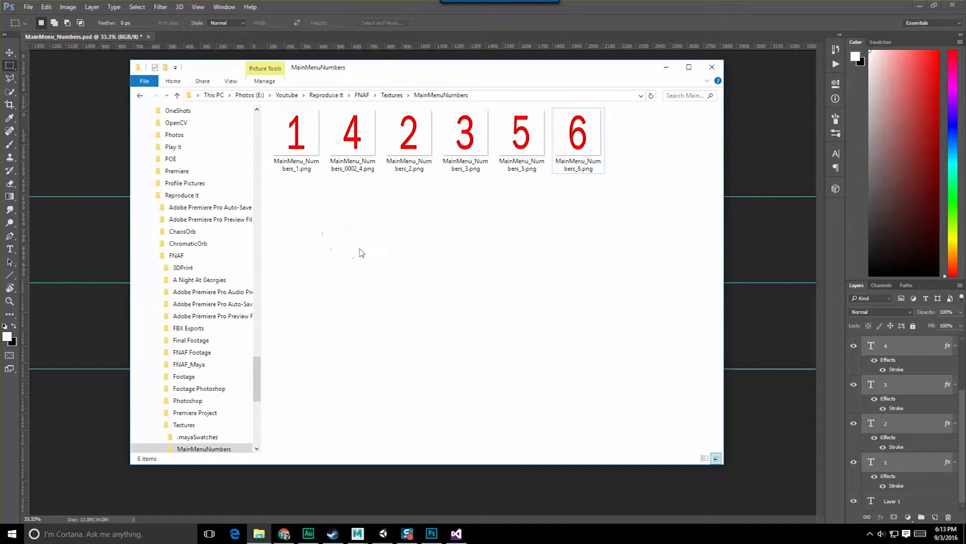
left_click_drag(639, 238, 465, 191)
left_click(666, 67)
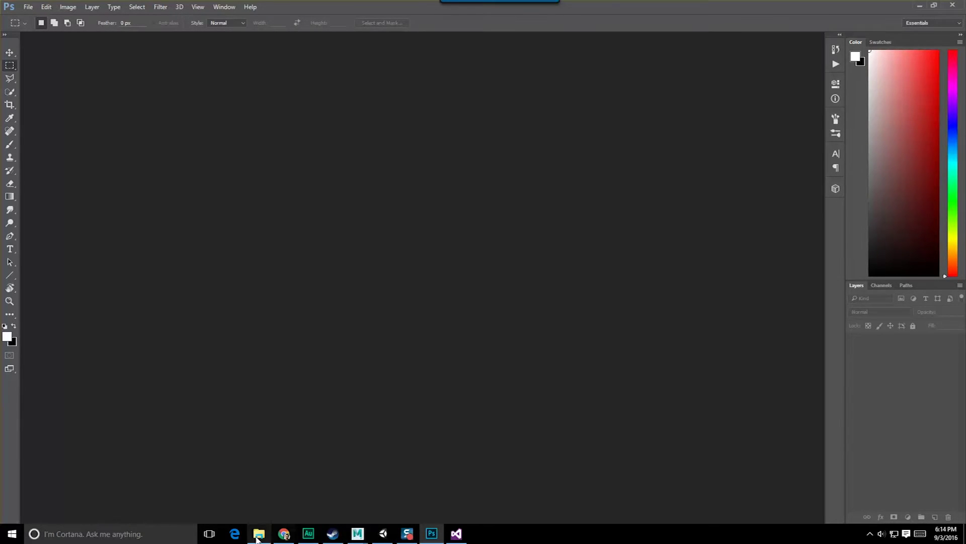
Open the six exported number PNGs in Photoshop and resize the image of the 6 to 512 × 512 px
left_click(259, 533)
left_click_drag(682, 250, 121, 107)
left_click(68, 7)
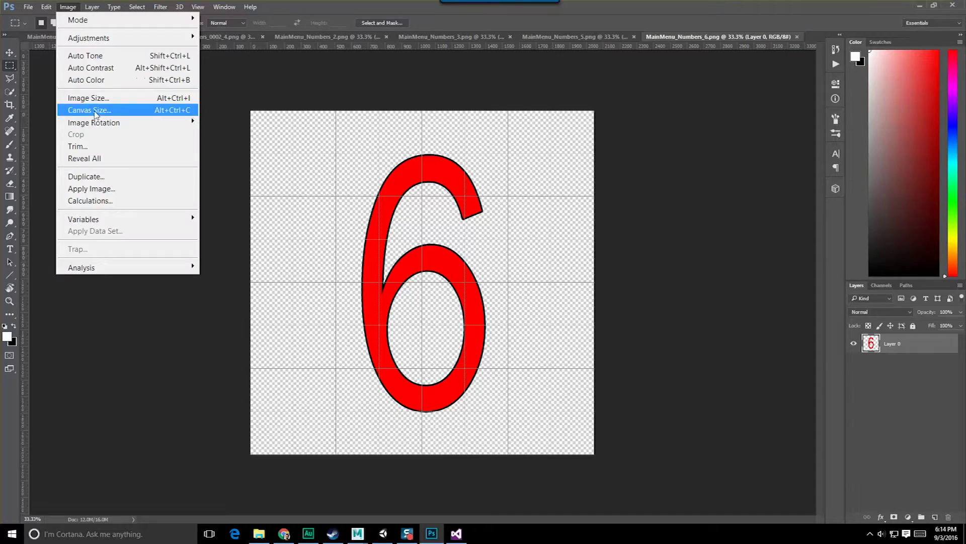
left_click(80, 97)
type("512")
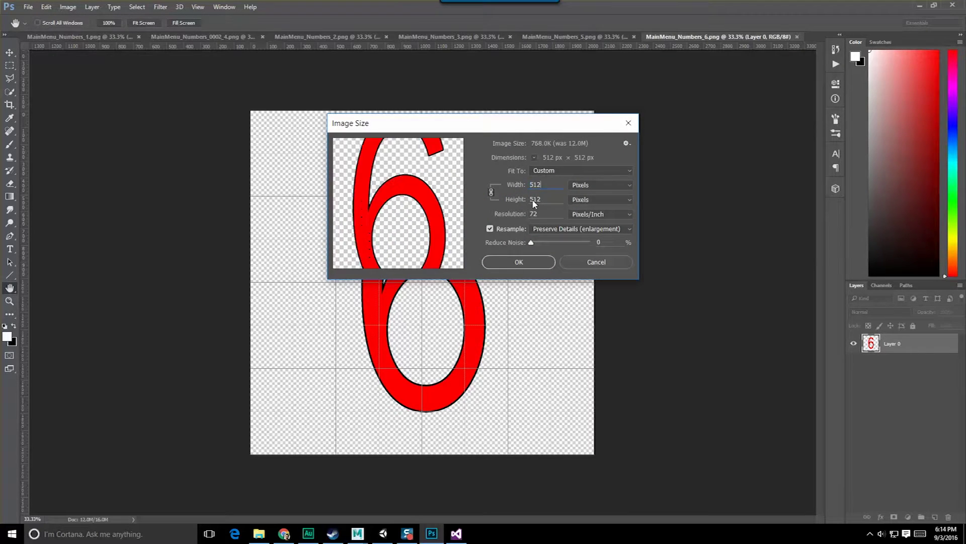
key("Return")
Resize the images of the 5, 3 and 2 to 512 × 512 px
left_click(574, 37)
left_click(67, 7)
left_click(88, 97)
type("512")
key("Return")
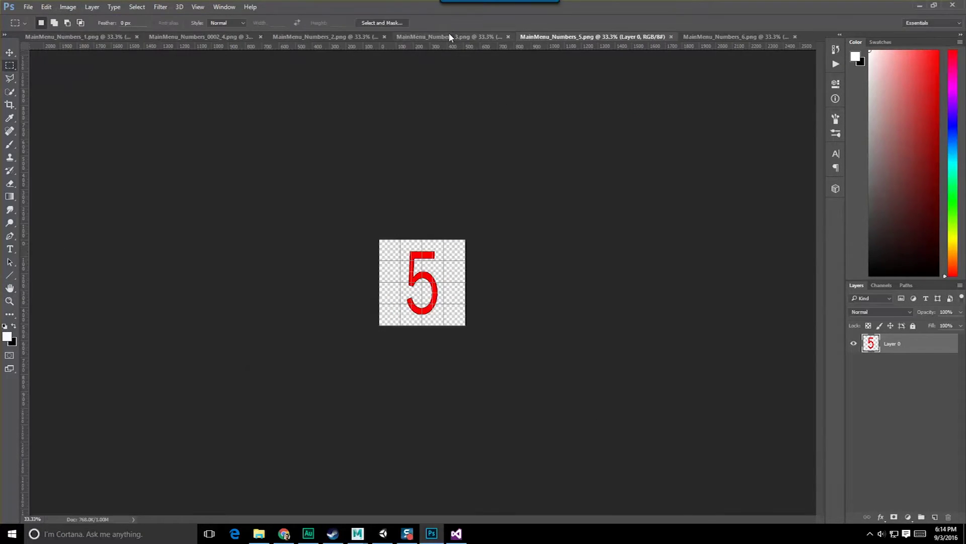
left_click(448, 37)
left_click(68, 7)
left_click(89, 98)
type("512")
key("Return")
type("512")
key("Return")
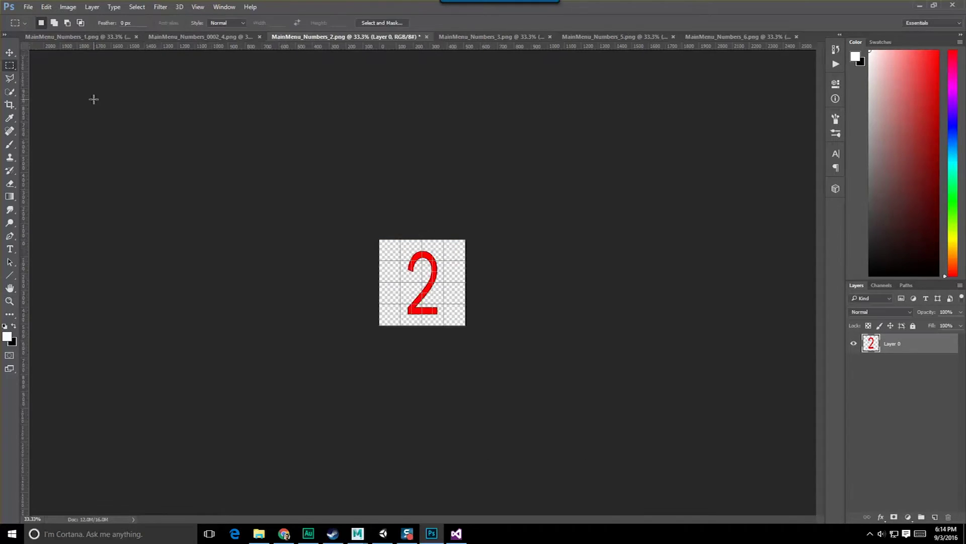
Resize the images of the 4 and 1 to 512 × 512 px, save, and close Photoshop
left_click(200, 37)
left_click(67, 7)
left_click(72, 97)
type("512")
key("Return")
left_click(78, 37)
key("ctrl+s")
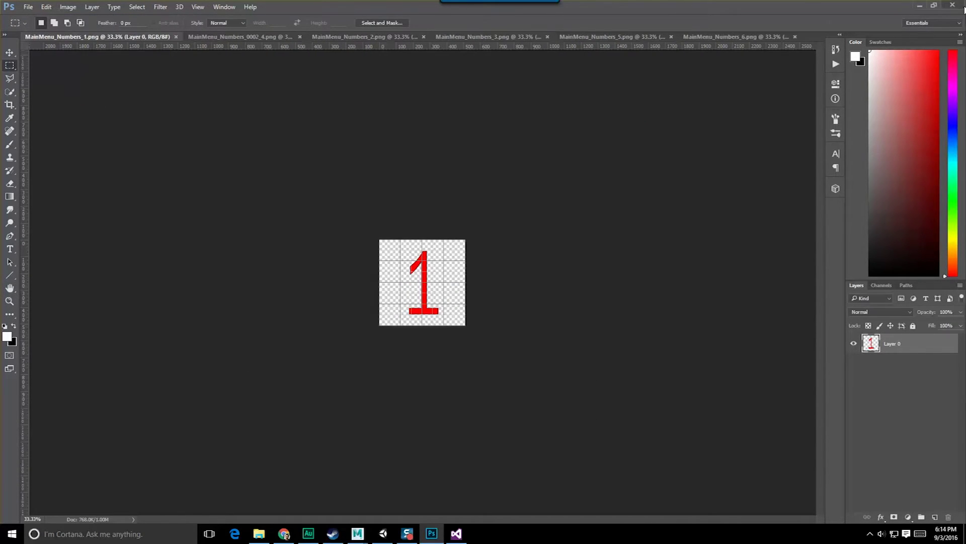
left_click(952, 5)
Copy the six number PNG files and open the MainMenu folder in the A Night At Georgies project's Assets
left_click_drag(600, 218, 289, 126)
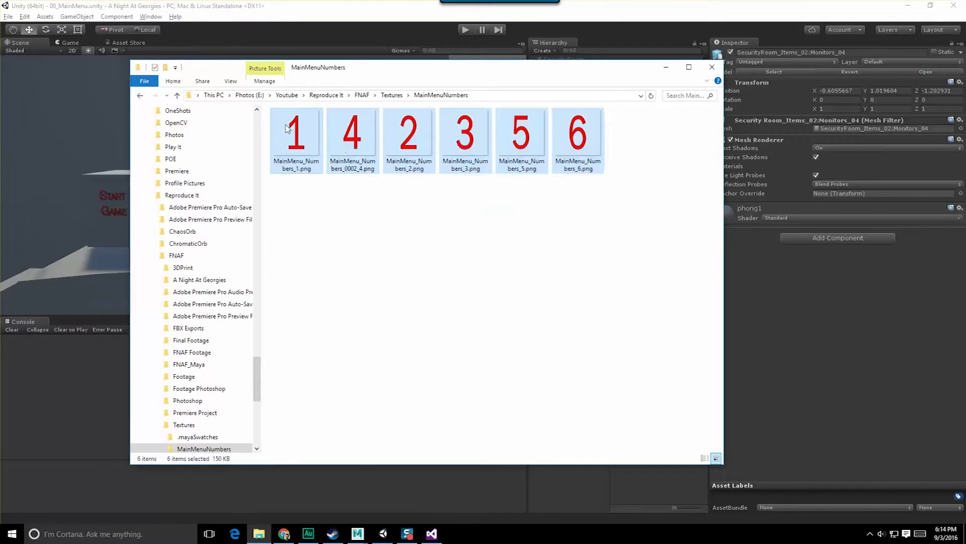
right_click(289, 126)
left_click(151, 313)
left_click(362, 94)
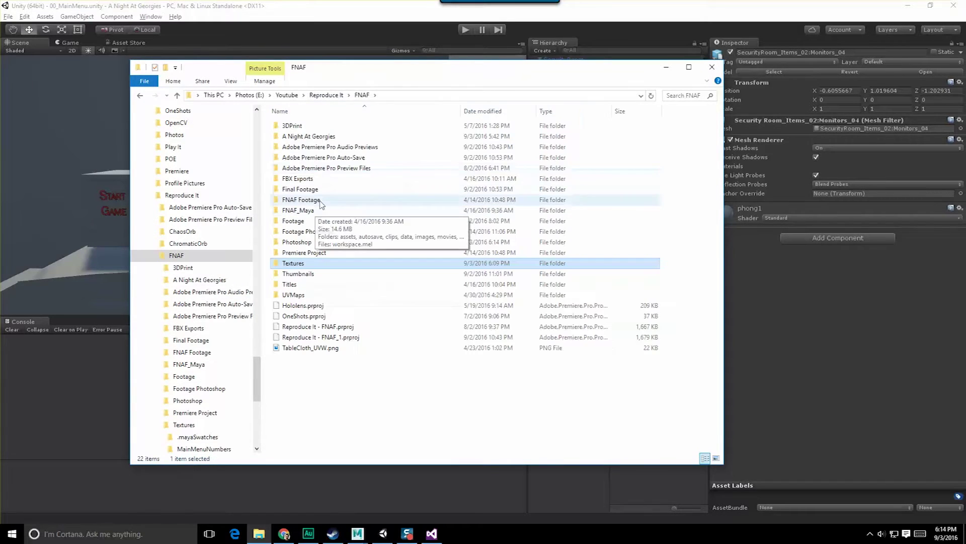
double_click(336, 136)
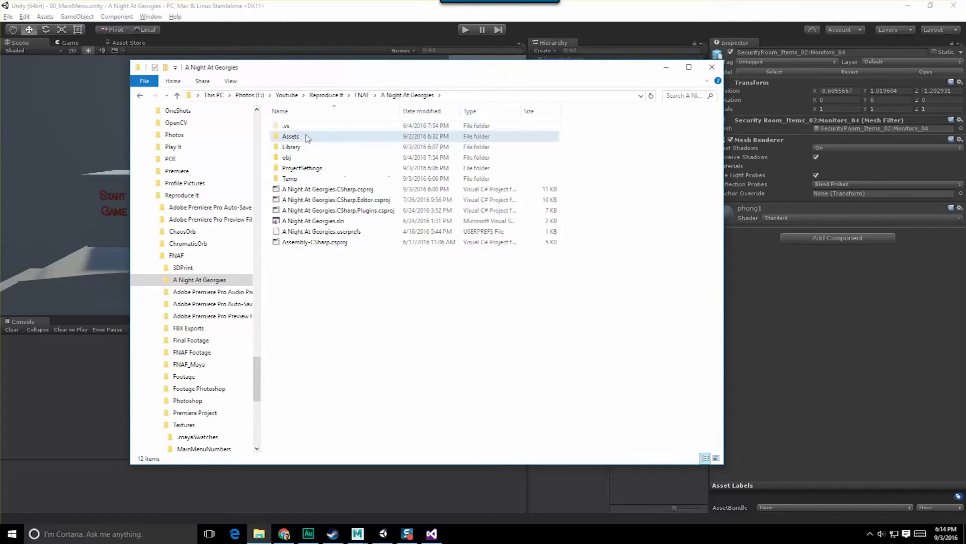
double_click(291, 136)
double_click(297, 146)
Create a folder named Number Textures inside MainMenu and paste the six number images into it
right_click(307, 317)
mouse_move(226, 438)
left_click(354, 328)
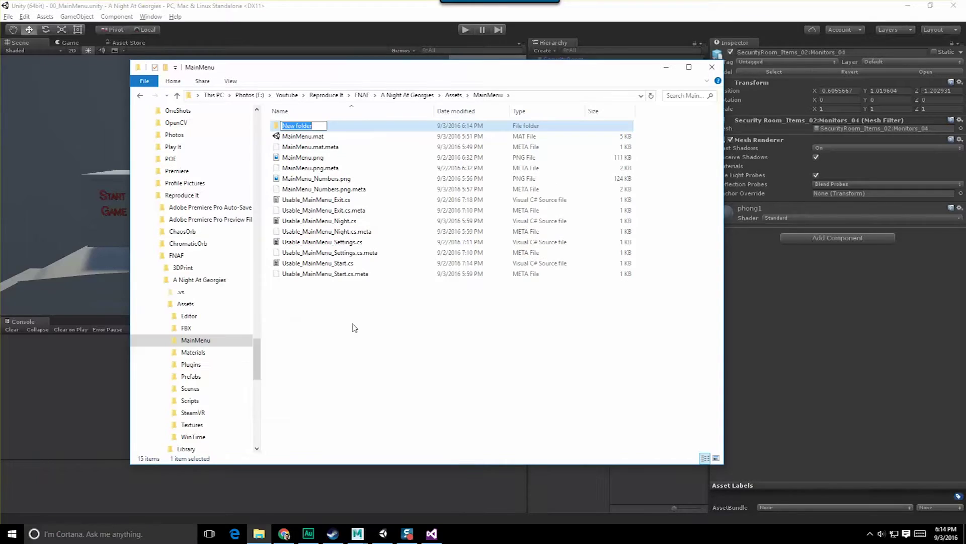
type("Nm")
type("Textures")
key("Return")
double_click(302, 126)
key("ctrl+v")
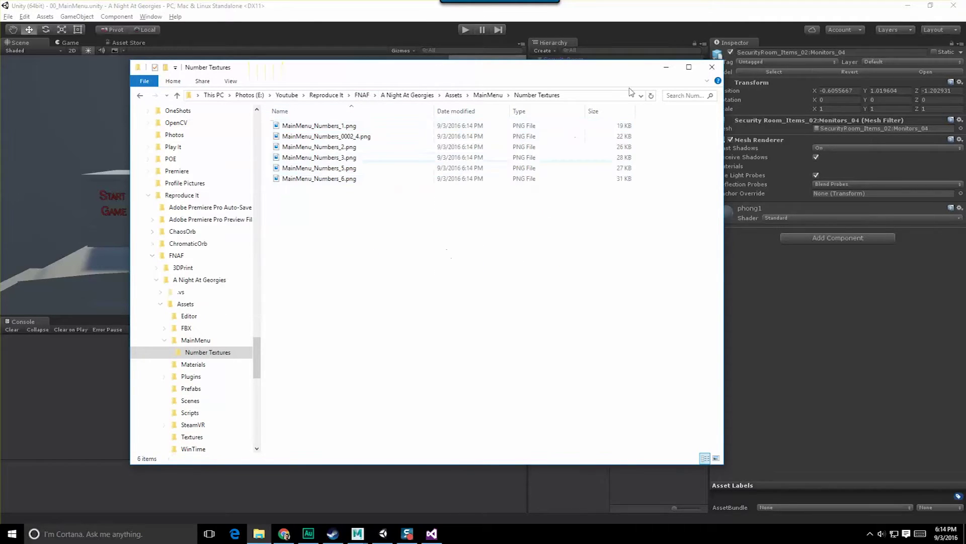
left_click(666, 67)
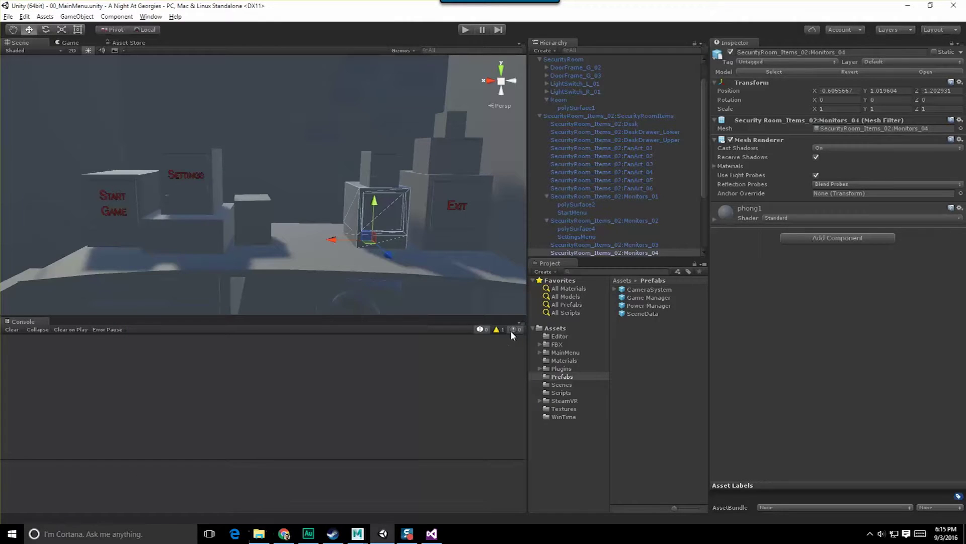
Enable Alpha Is Transparency for all six textures in Unity's MainMenu/Number Textures folder and apply the import settings
left_click(566, 400)
left_click(565, 409)
left_click(563, 352)
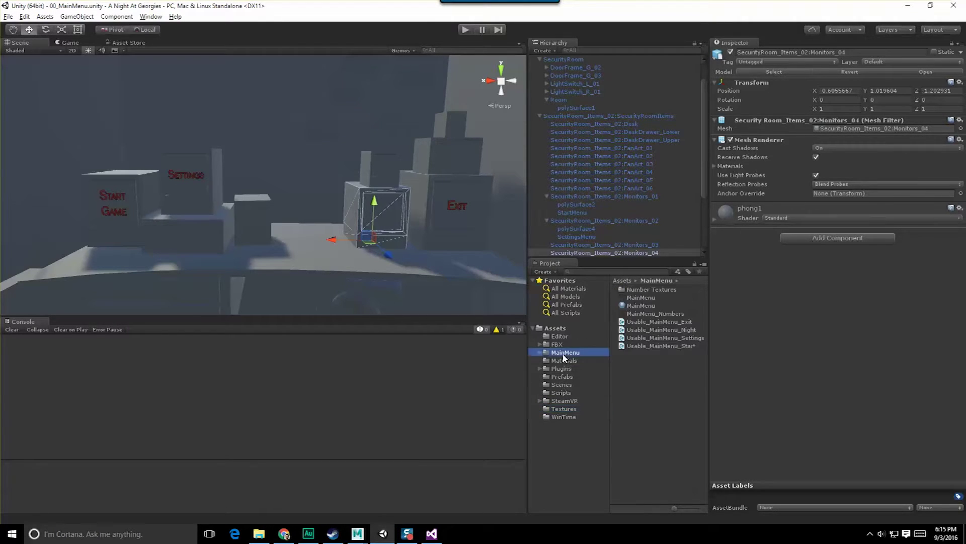
double_click(625, 291)
left_click(654, 330, "shift")
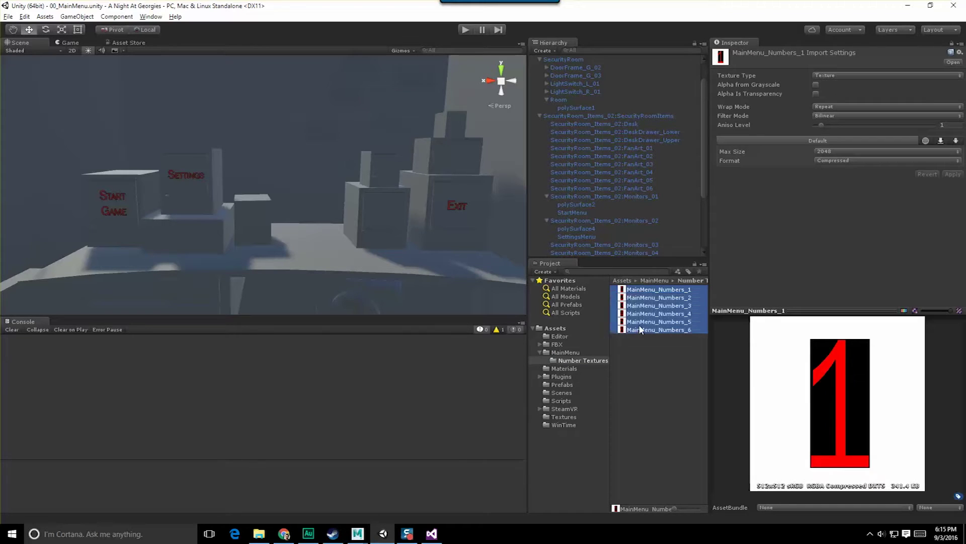
left_click(818, 75)
left_click(821, 68)
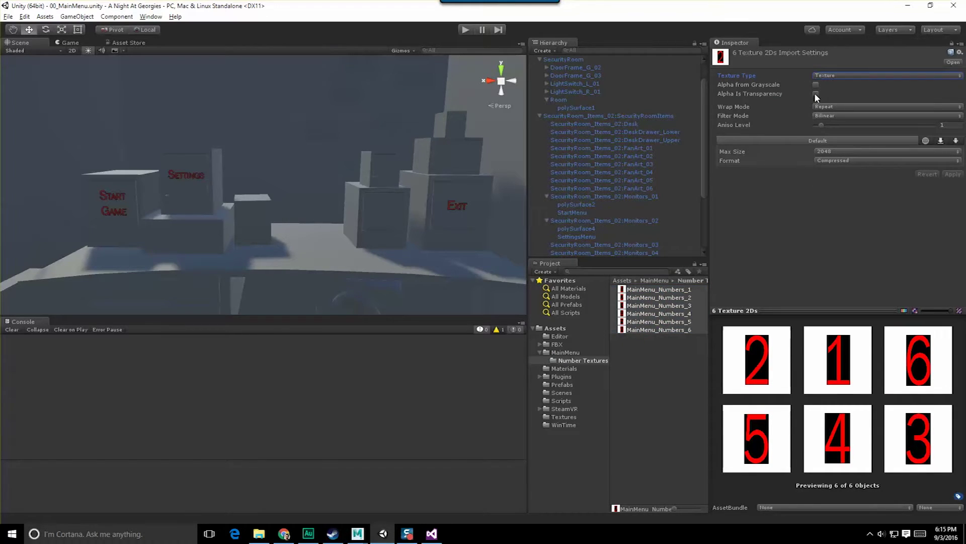
left_click(816, 94)
left_click(952, 173)
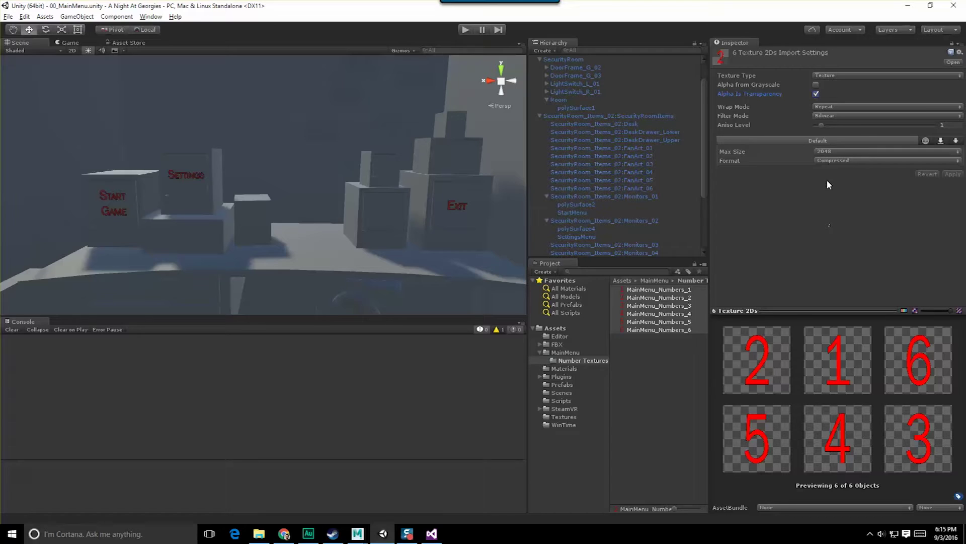
left_click(830, 151)
left_click(379, 208)
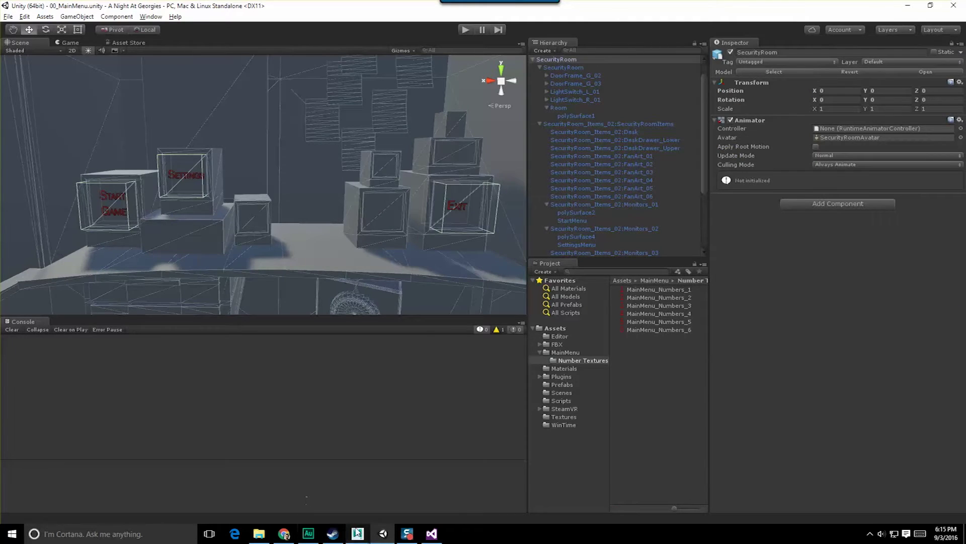
Switch to Maya LT and extract the screen face of the monitor left of the exit monitor as a separate object
left_click(356, 531)
left_click(510, 281)
scroll(505, 289, "up", 6)
middle_click_drag(501, 300, 472, 259, "alt")
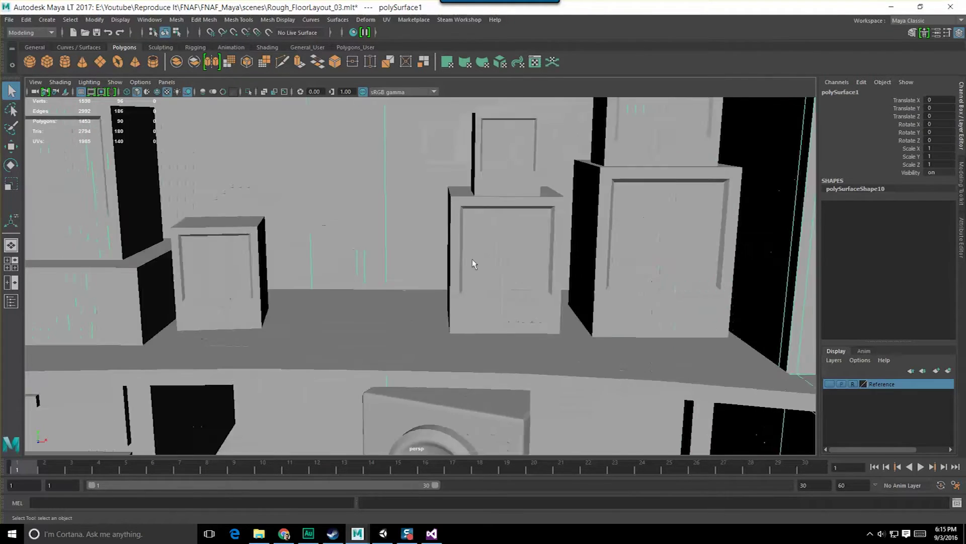
scroll(472, 260, "down", 3)
left_click_drag(472, 259, 483, 260, "alt")
left_click(483, 252)
right_click_drag(481, 241, 471, 414)
left_click(480, 252)
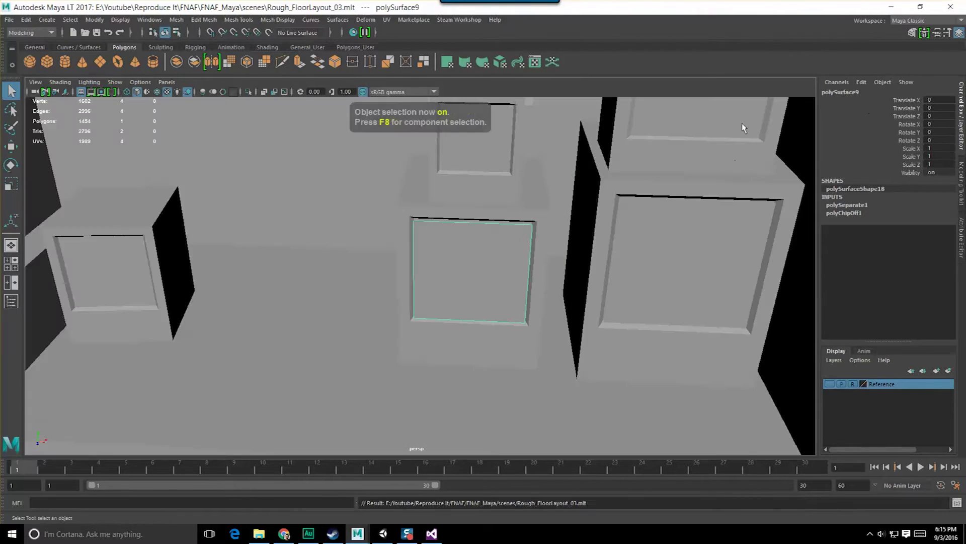
Rename the extracted monitor screen as NumberMenu and save the scene
left_click(702, 226)
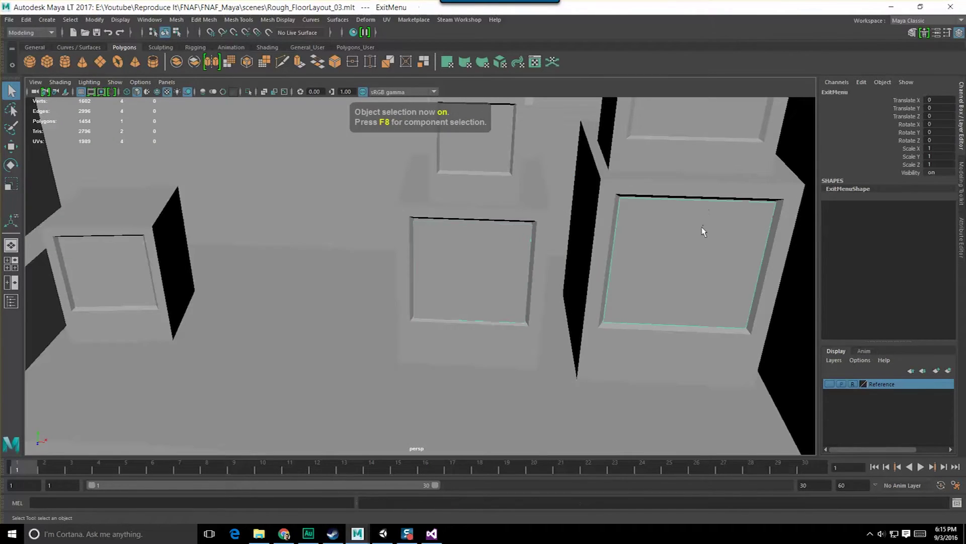
left_click(515, 259)
double_click(840, 92)
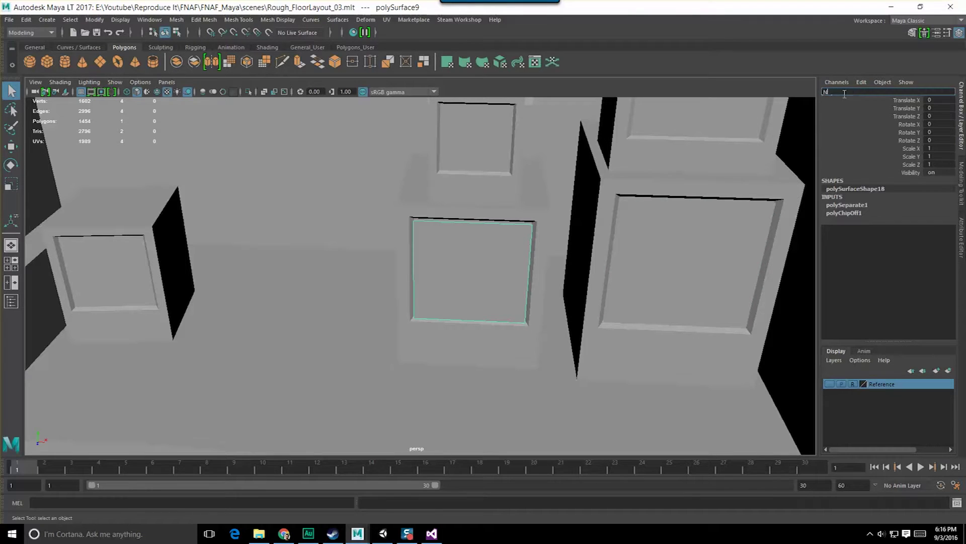
type("NumberMenu")
key("Return")
key("ctrl+s")
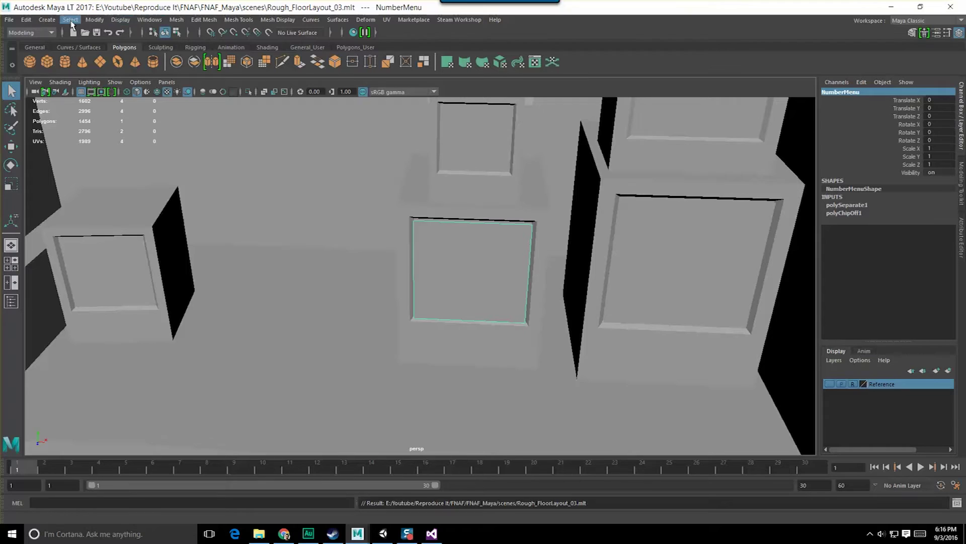
Assign a new Phong material named NumberMenu_M to the NumberMenu screen and delete all construction history in the scene
right_click_drag(484, 246, 480, 490)
left_click(352, 163)
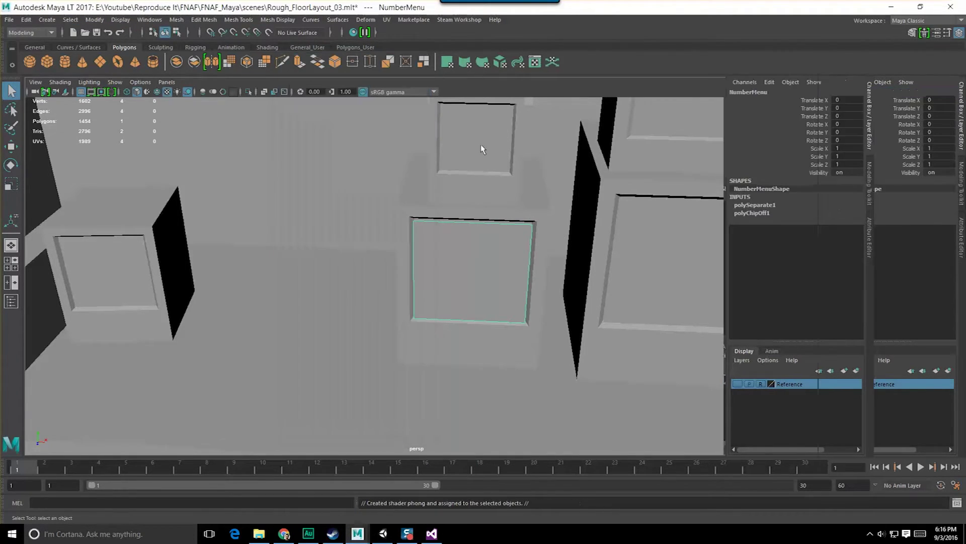
left_click(28, 20)
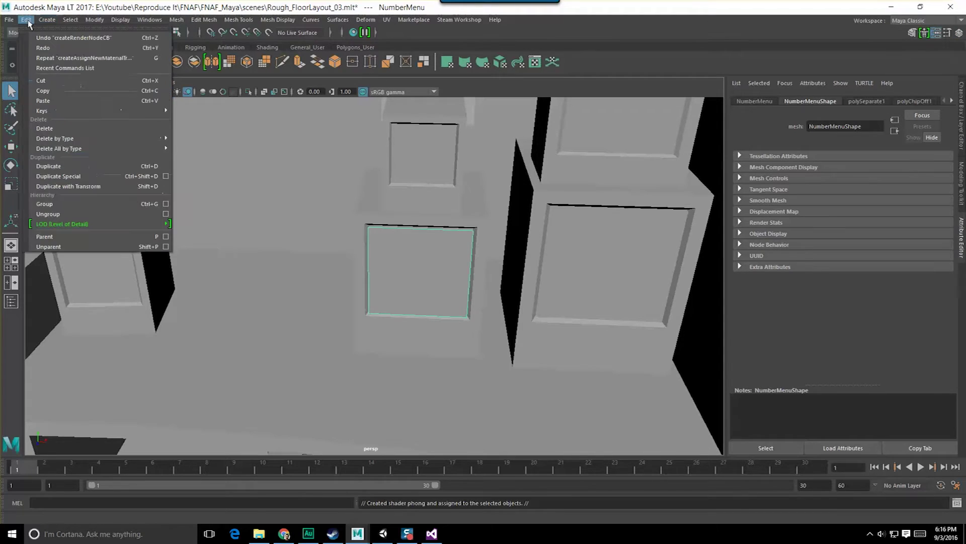
mouse_move(60, 148)
left_click(193, 157)
left_click(855, 101)
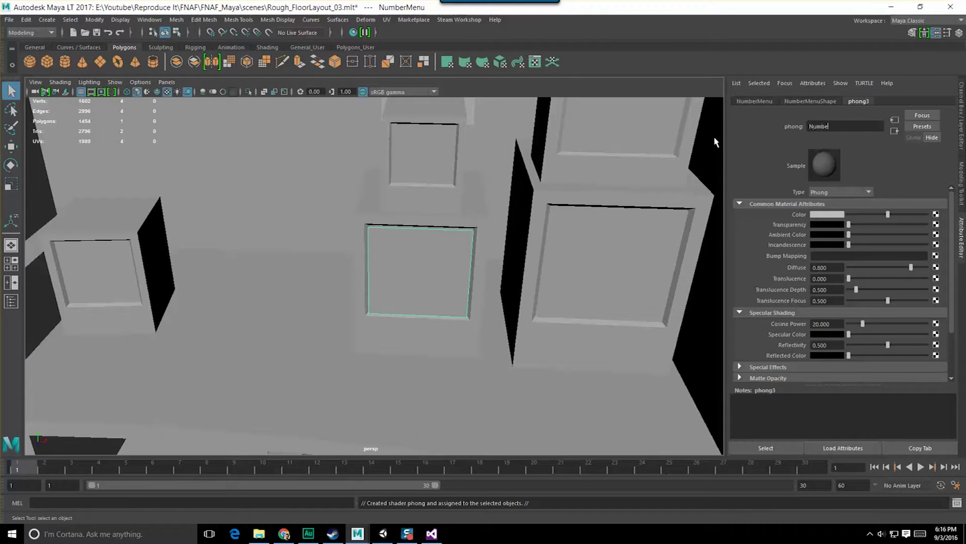
type("NumberMenu_M")
key("Return")
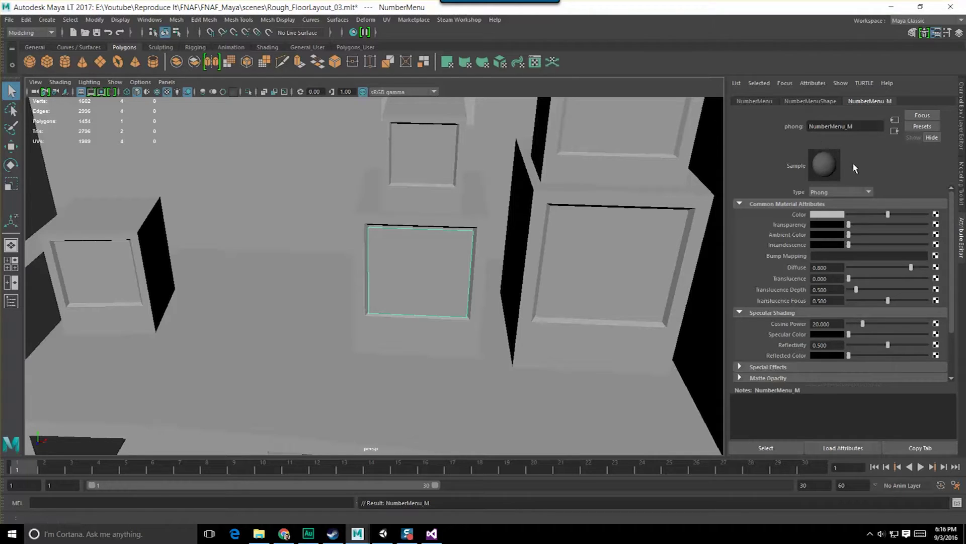
Connect a file texture to the material's color, naming it NumberMenu_file and its placement node NumberMenu_place2dTexture
left_click(936, 216)
left_click(422, 247)
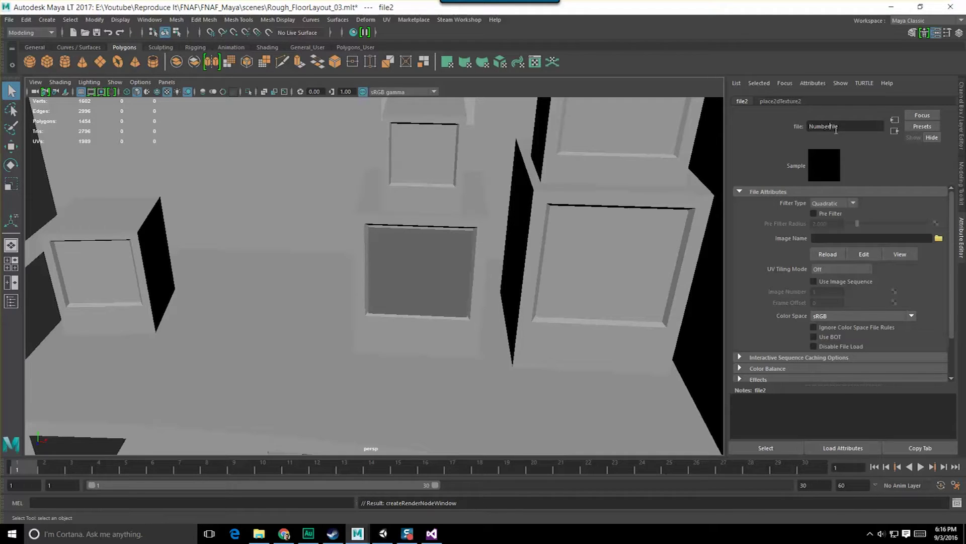
key("Return")
left_click(816, 101)
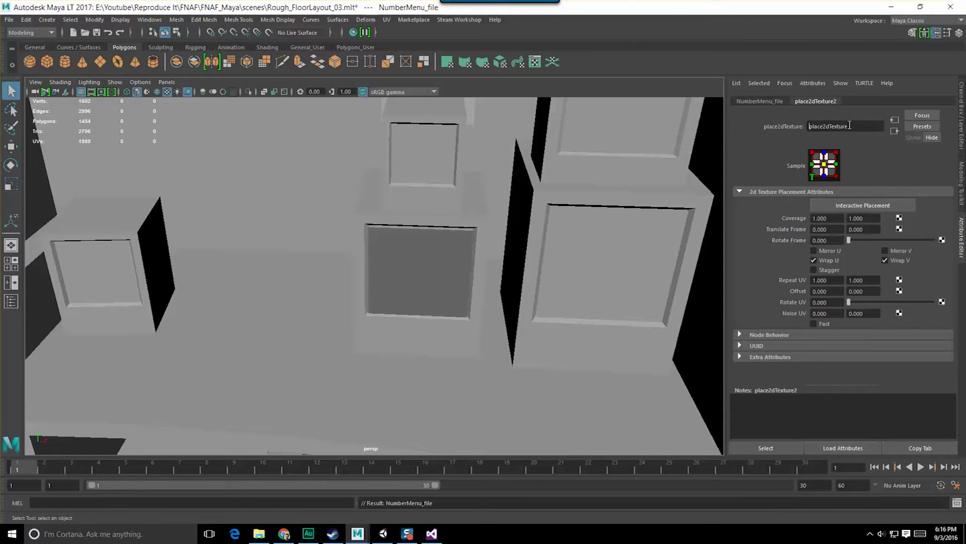
type("nu_")
key("Return")
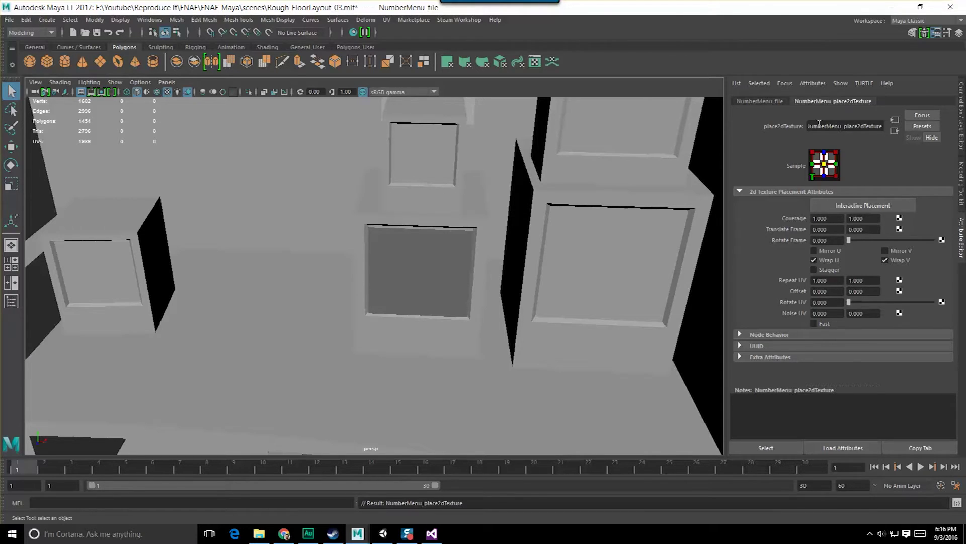
Browse for the NumberMenu_file image in the MainMenuNumbers folder under FNAF/Textures
left_click(753, 101)
left_click(939, 238)
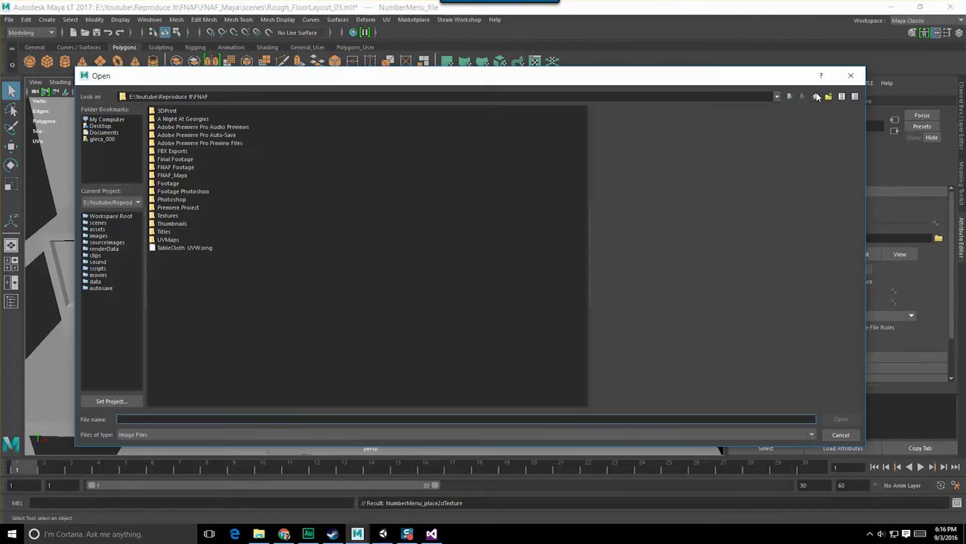
double_click(168, 216)
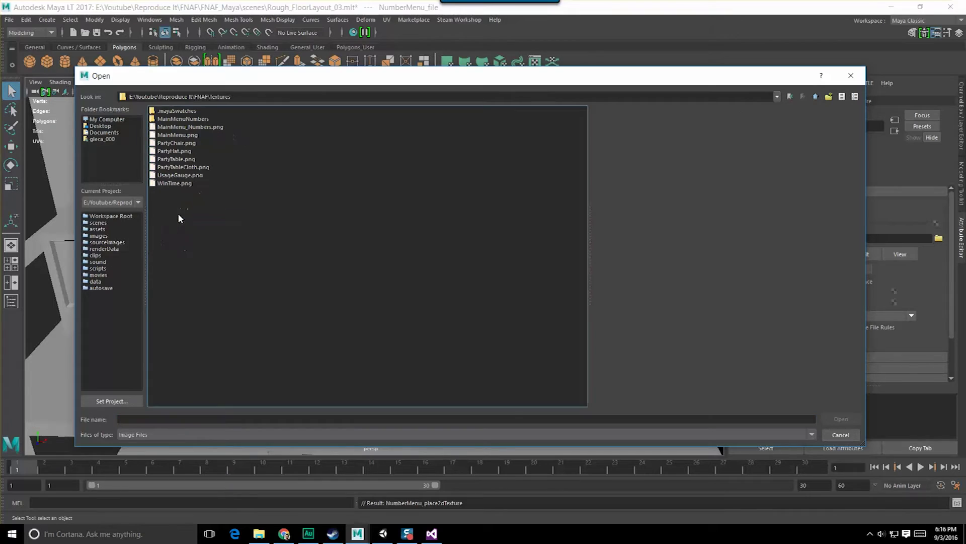
left_click(189, 120)
left_click(188, 128)
left_click(185, 142)
left_click(183, 128)
double_click(183, 119)
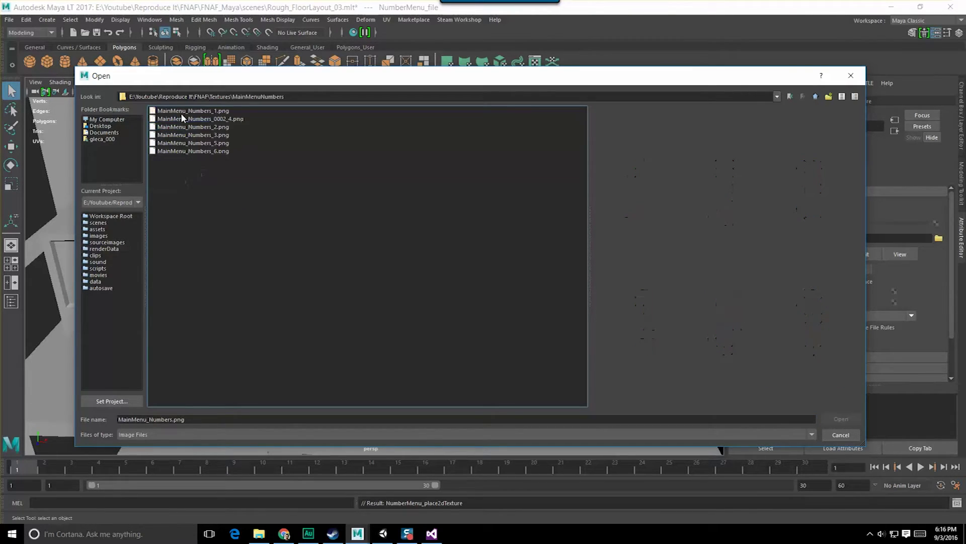
Remove the extra 0002_ from the number 4 image's file name and load MainMenu_Numbers_1.png as the texture
left_click(180, 112)
left_click(180, 119)
left_click(227, 119)
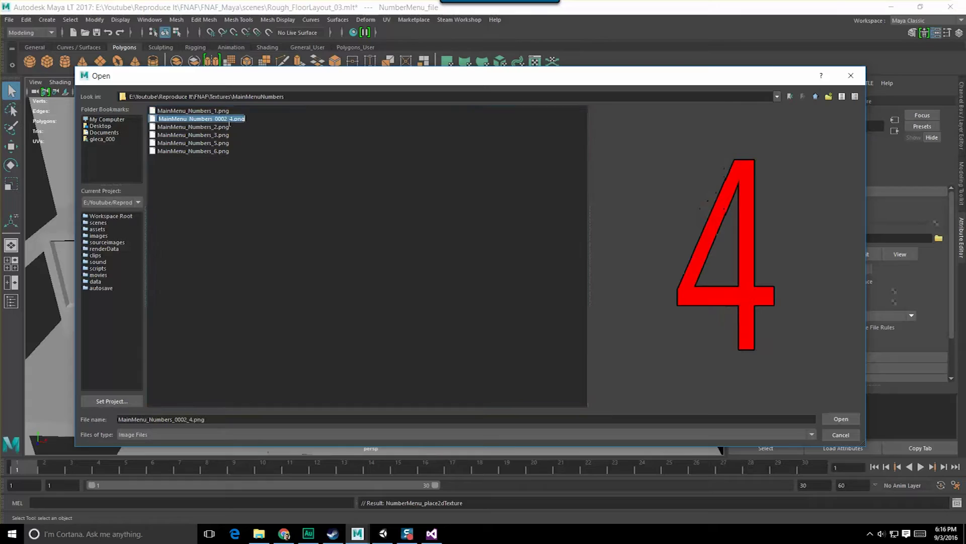
left_click(229, 120)
key("BackSpace")
key("Return")
left_click(224, 119)
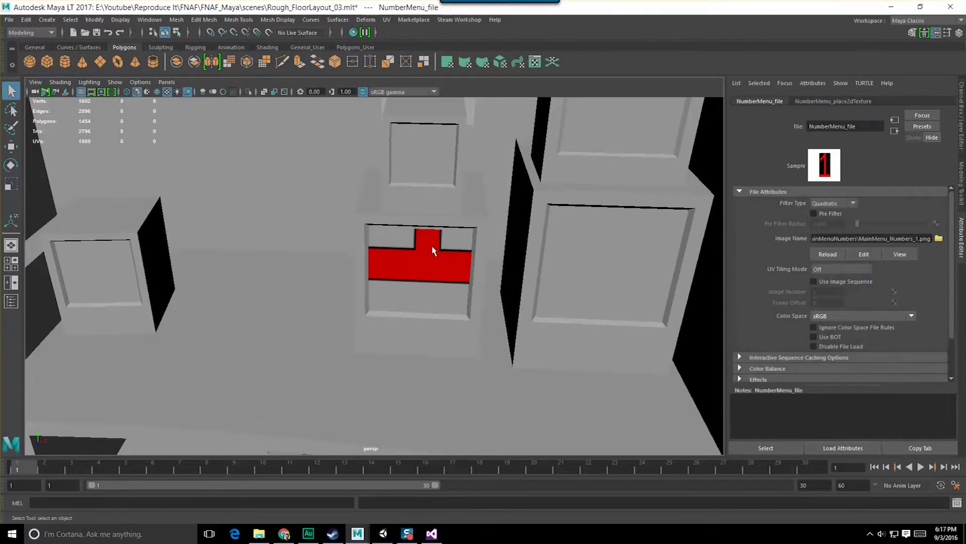
Apply a planar UV projection fitted to the best plane on the NumberMenu screen
left_click(433, 250)
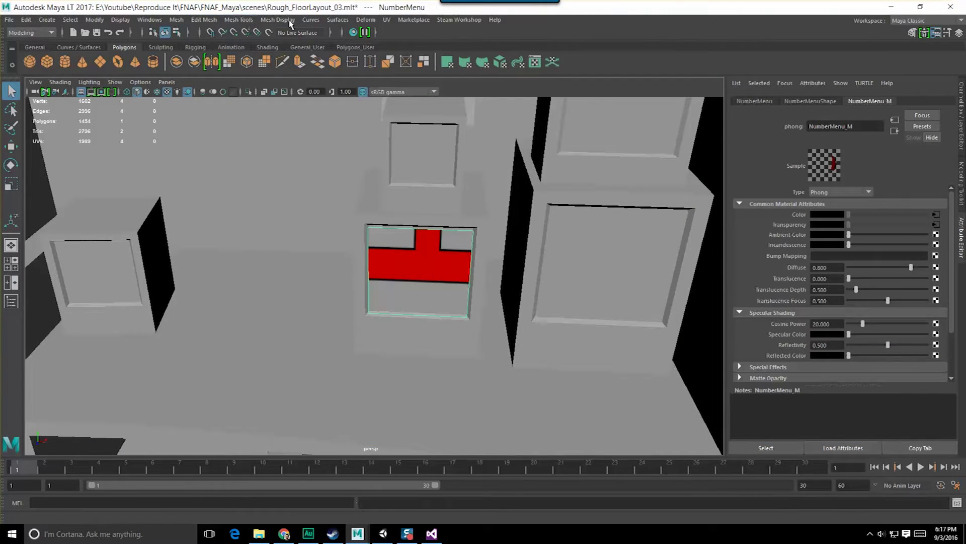
left_click(386, 19)
left_click(496, 176)
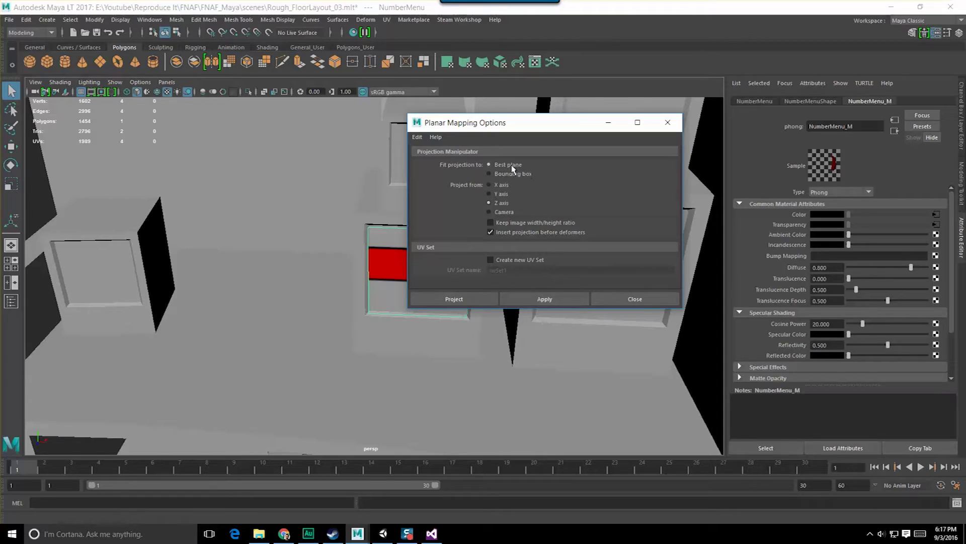
left_click(537, 301)
Rotate the NumberMenu screen's UVs clockwise in the UV editor so the number 1 stands upright
left_click(160, 21)
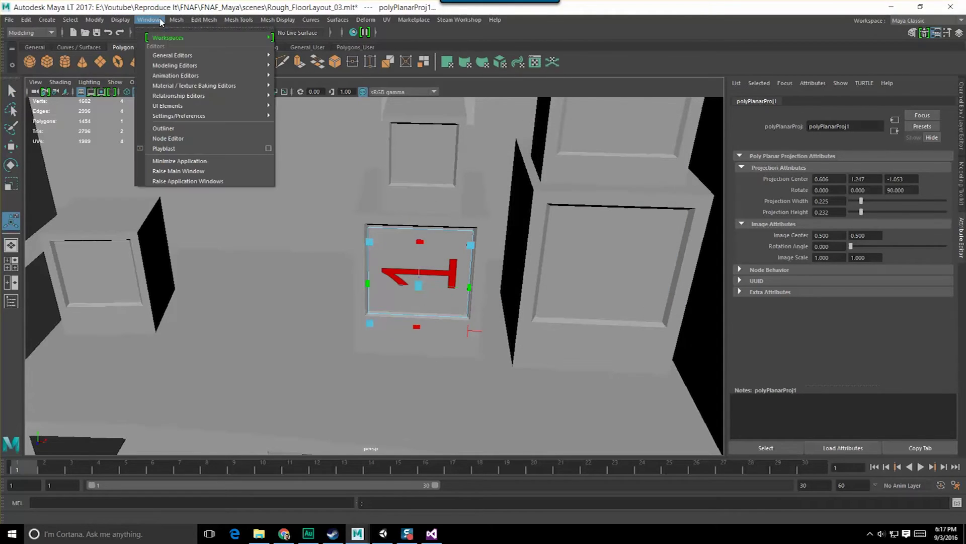
mouse_move(226, 65)
left_click(299, 86)
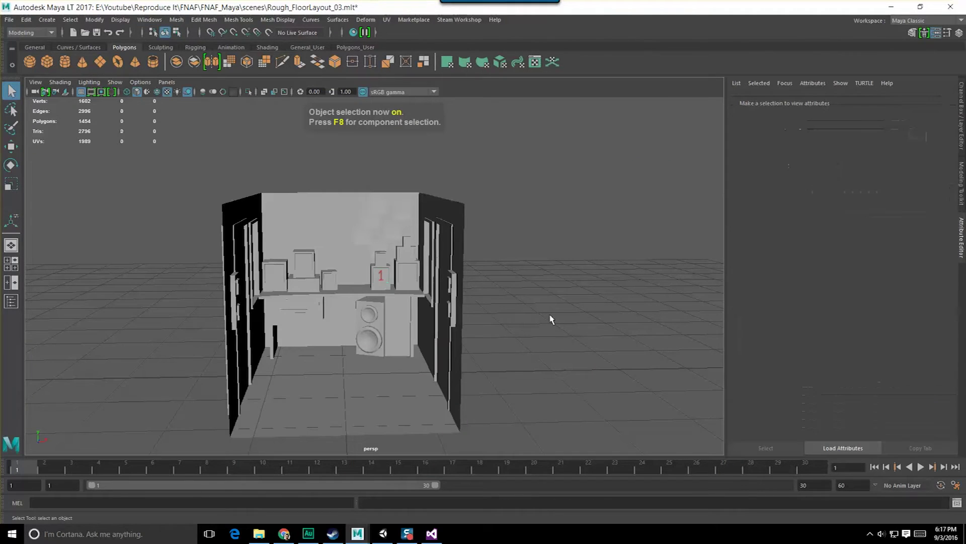
scroll(492, 322, "up", 10)
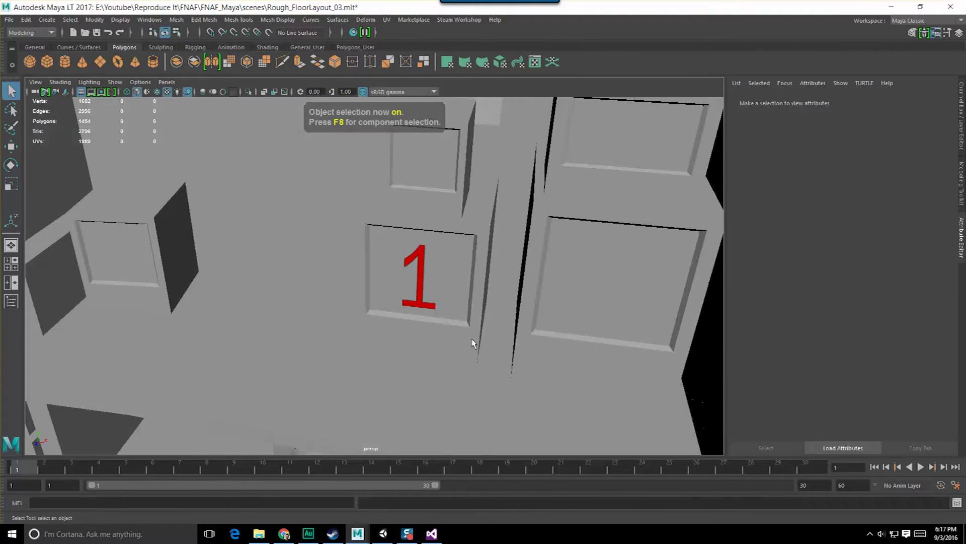
left_click_drag(388, 285, 412, 276, "alt")
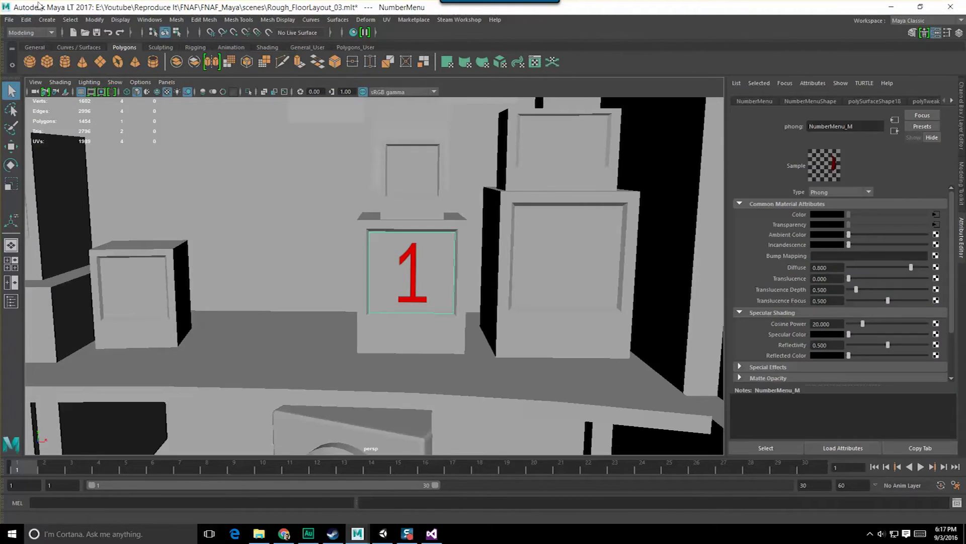
Delete all construction history in the scene and select the entire security room model
scroll(235, 300, "down", 10)
left_click_drag(248, 289, 254, 323, "alt")
left_click(218, 149)
left_click_drag(218, 149, 586, 533)
left_click(539, 380)
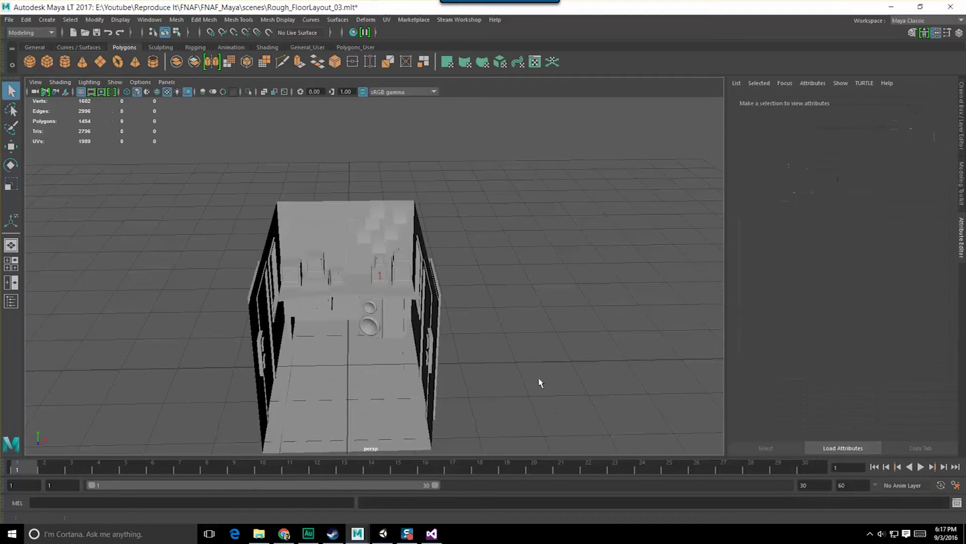
left_click(28, 23)
mouse_move(122, 151)
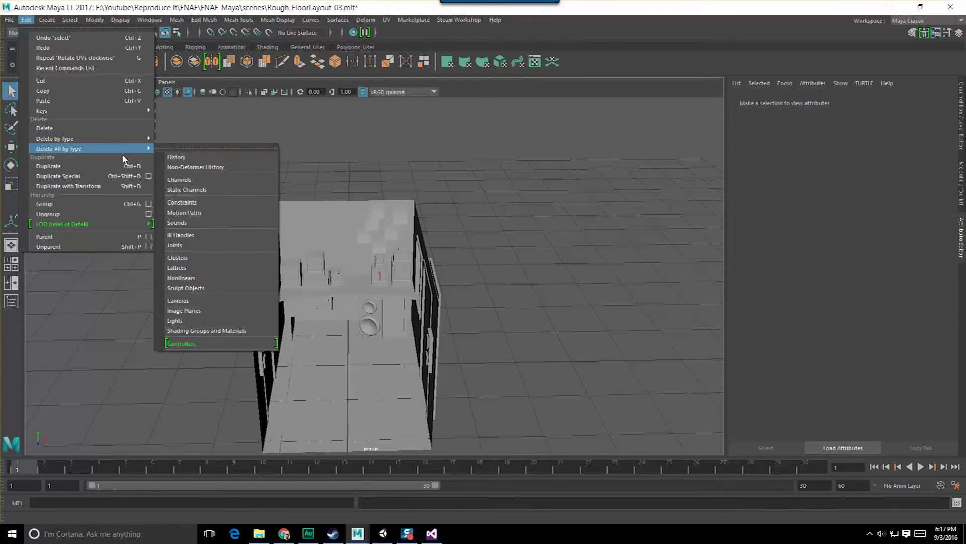
left_click(193, 200)
Send the selected room to the Unity project as SecurityRoom.fbx
left_click(10, 19)
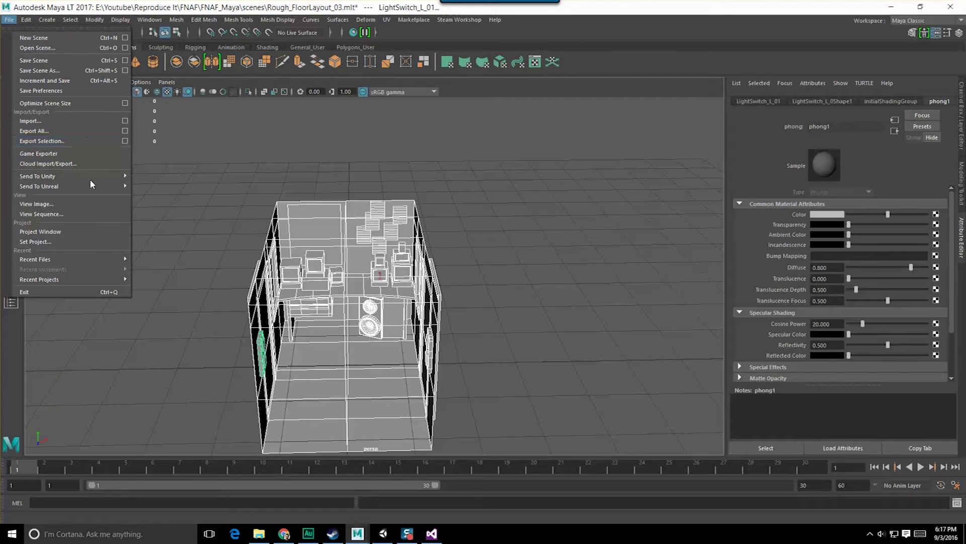
mouse_move(93, 186)
left_click(156, 197)
left_click(822, 436)
left_click(11, 19)
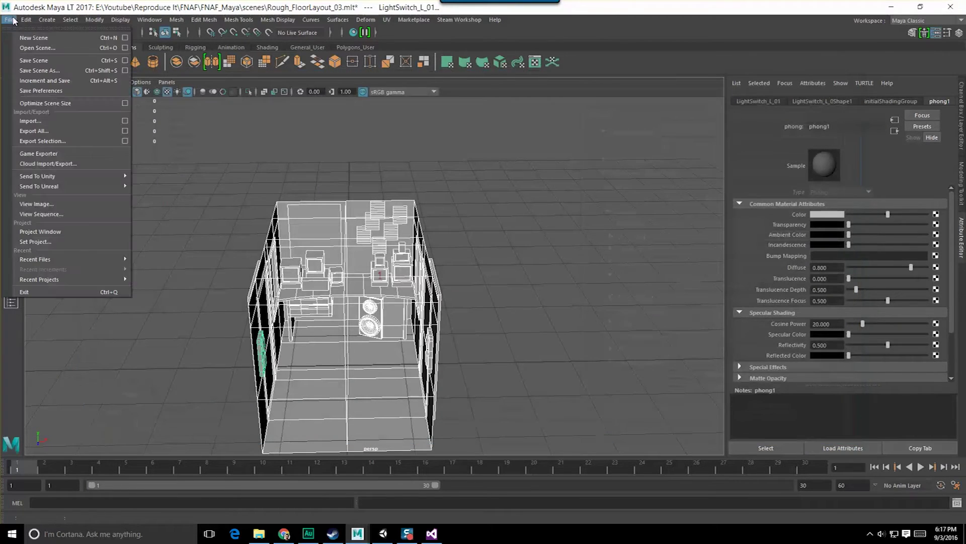
mouse_move(49, 176)
left_click(161, 187)
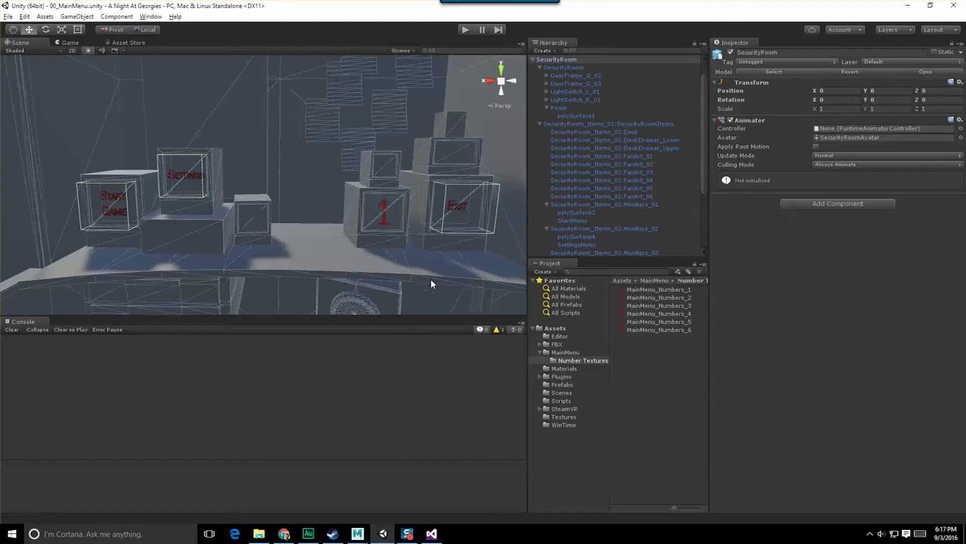
Inspect the imported NumberMenu screen and its pivot position in Unity's main menu scene
left_click(396, 214)
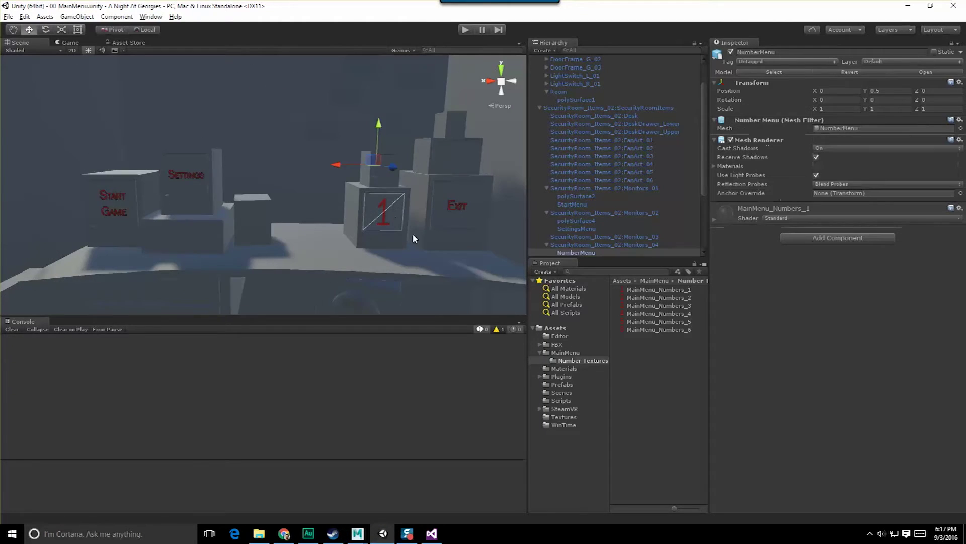
scroll(365, 234, "up", 4)
left_click(366, 236)
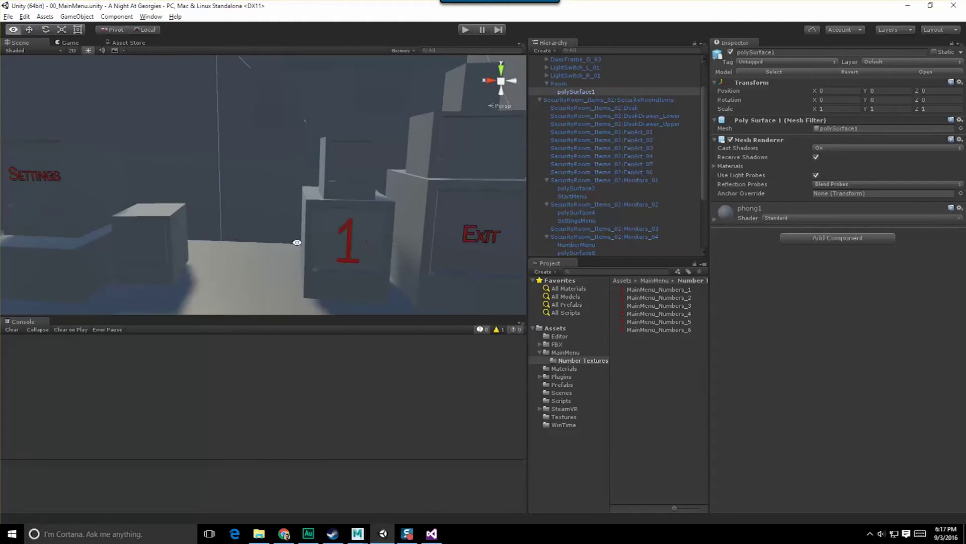
left_click_drag(365, 236, 390, 237, "alt")
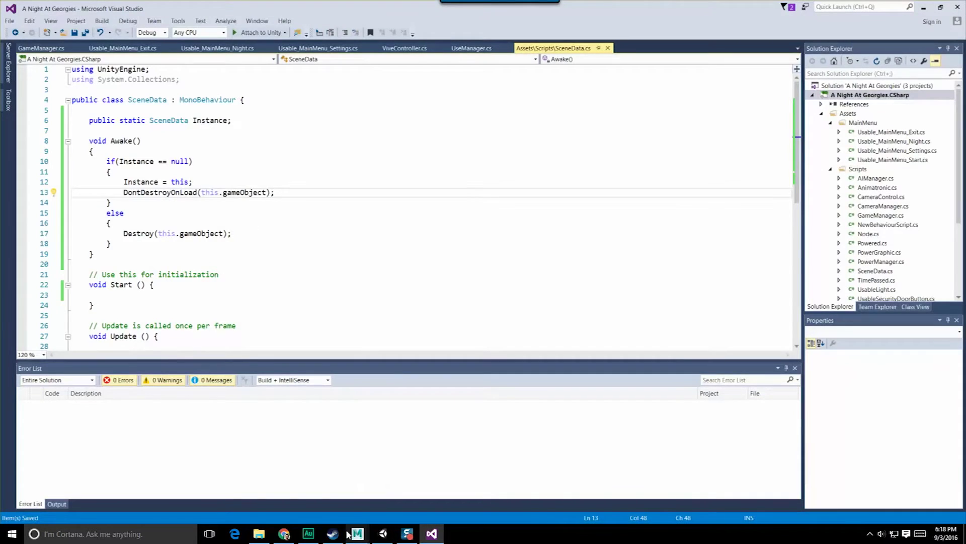
left_click(378, 534)
Switch back to Maya LT and center the pivot of the NumberMenu screen
left_click(358, 533)
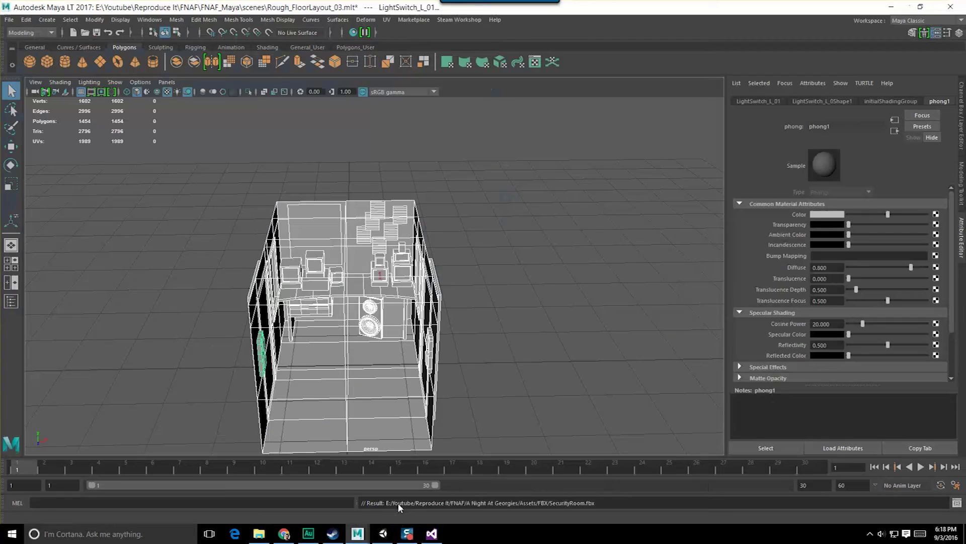
left_click(488, 226)
scroll(401, 293, "up", 5)
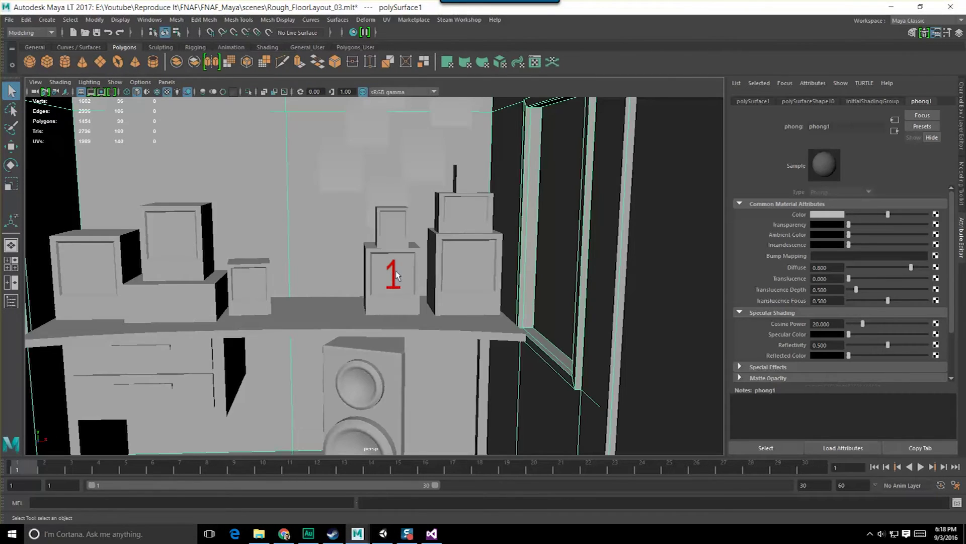
scroll(398, 275, "up", 3)
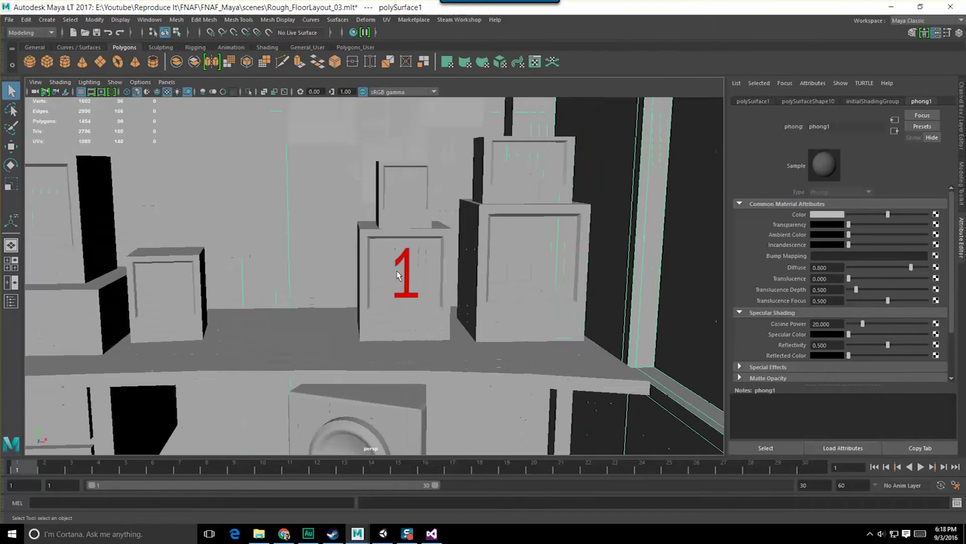
left_click(398, 275)
scroll(398, 275, "up", 2)
left_click(100, 24)
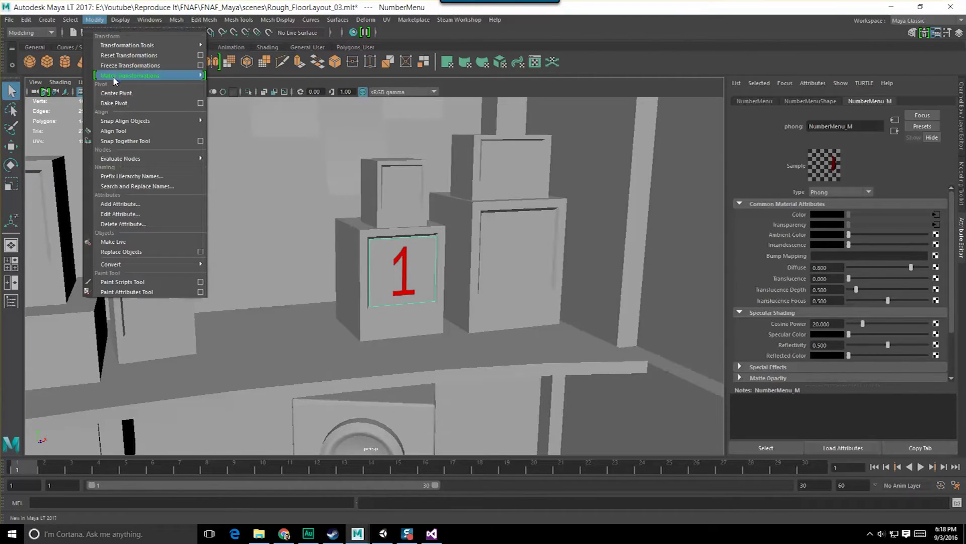
left_click(122, 97)
left_click_drag(302, 171, 328, 255, "alt")
key("w")
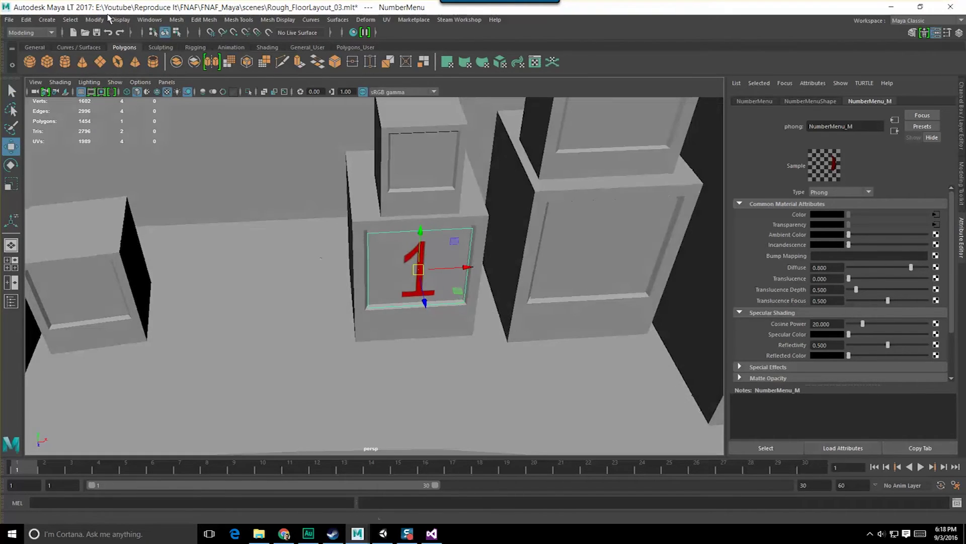
Freeze the NumberMenu screen's translate and scale transformations, leaving rotation out
left_click(95, 20)
left_click(200, 66)
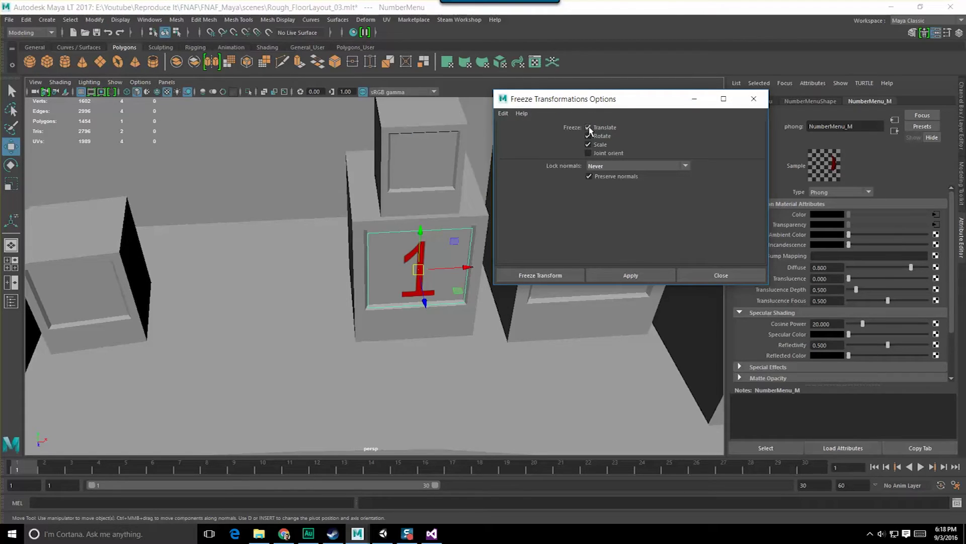
left_click(628, 276)
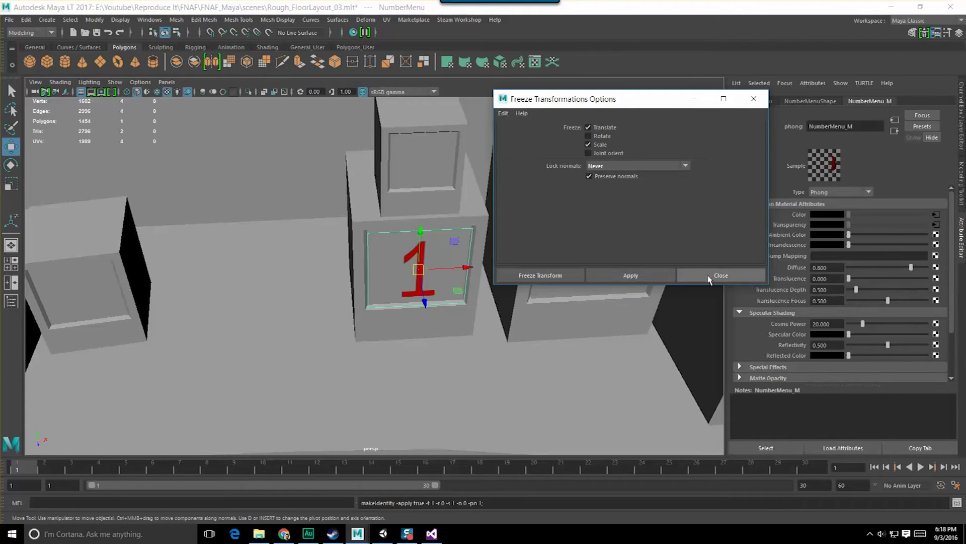
left_click(708, 280)
key("F8")
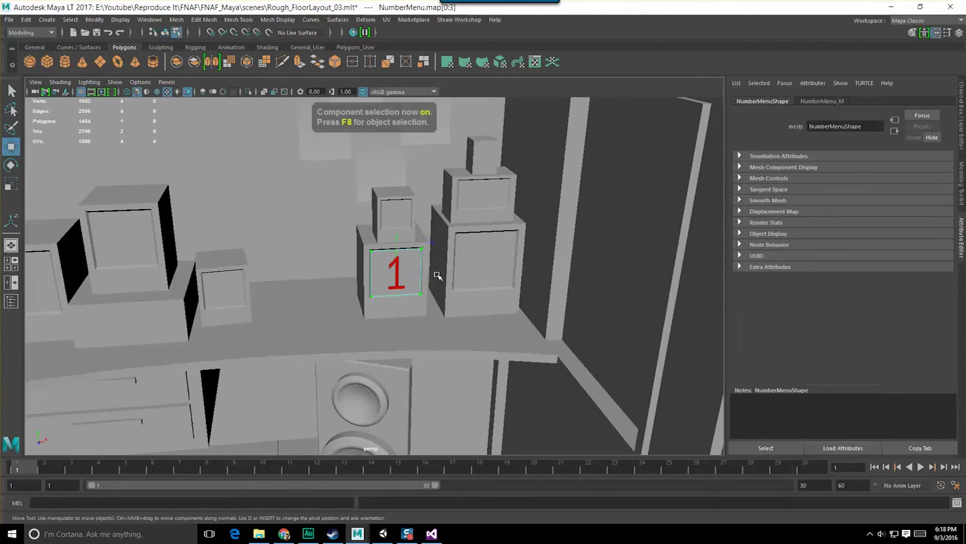
key("F8")
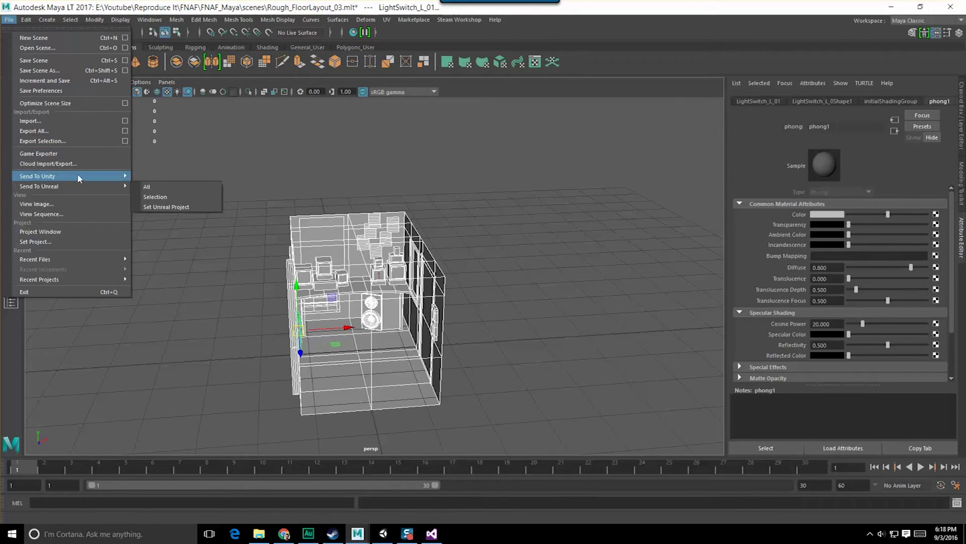
Export the selected security room model to Unity's FBX folder, overwriting SecurityRoom.fbx
left_click(151, 186)
double_click(172, 153)
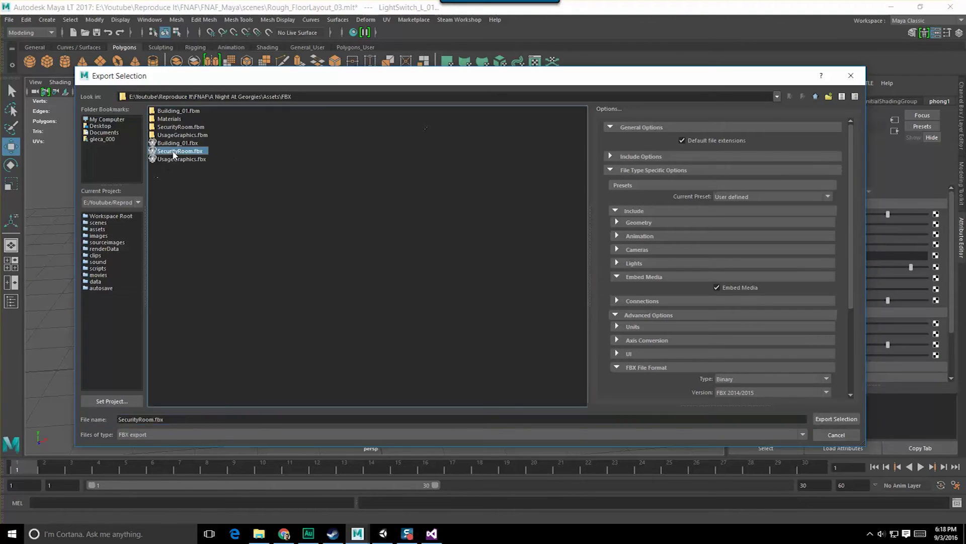
left_click(458, 276)
Switch to Unity and add a Box Collider to the NumberMenu screen
left_click(383, 534)
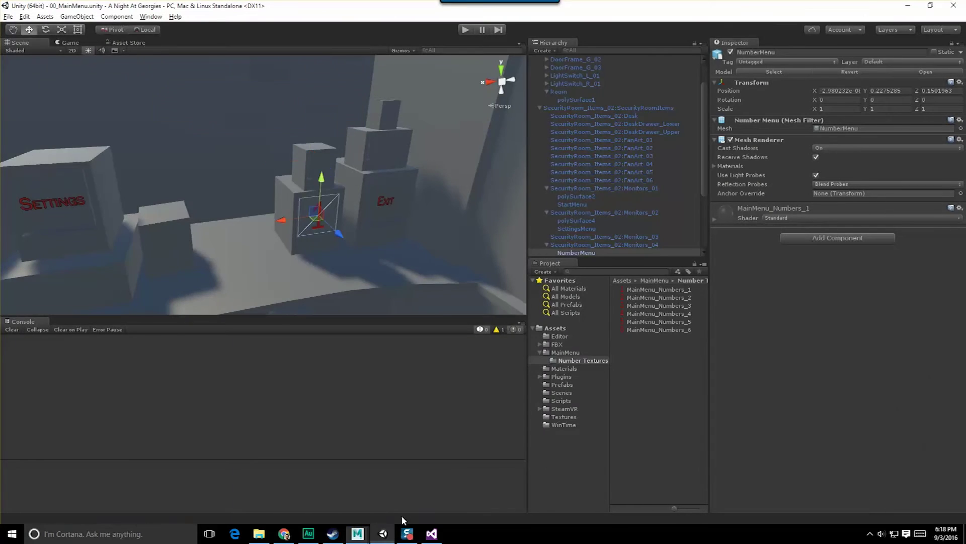
left_click_drag(305, 229, 277, 196, "alt")
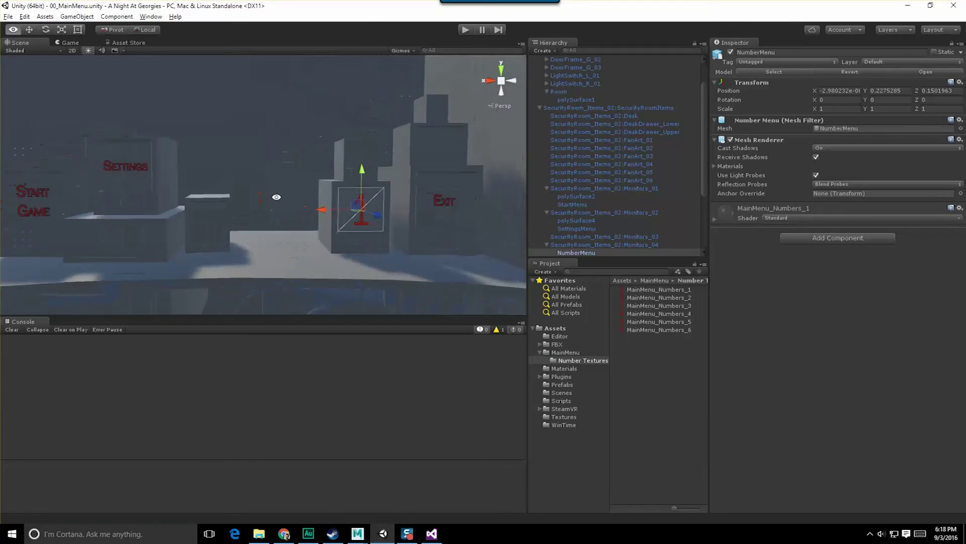
middle_click_drag(276, 196, 279, 216)
left_click(833, 238)
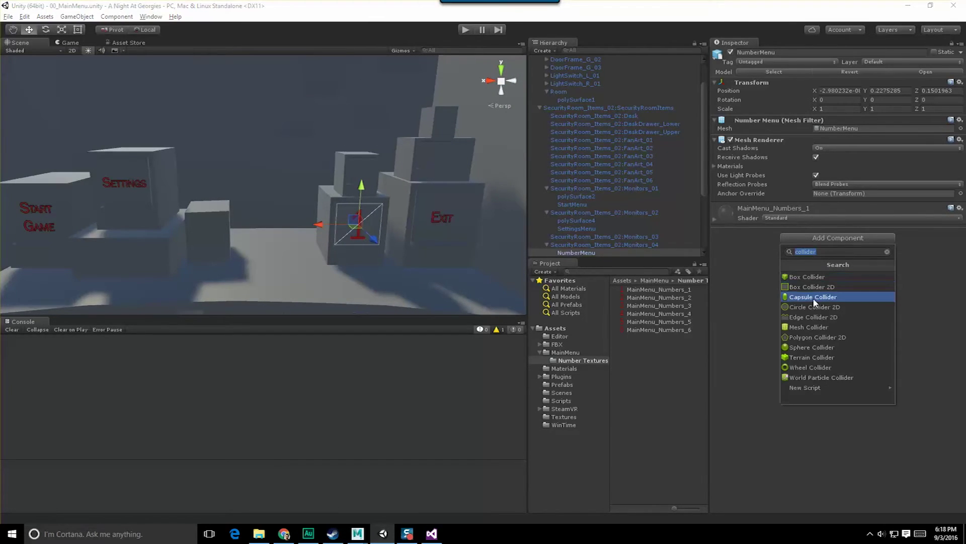
left_click(830, 276)
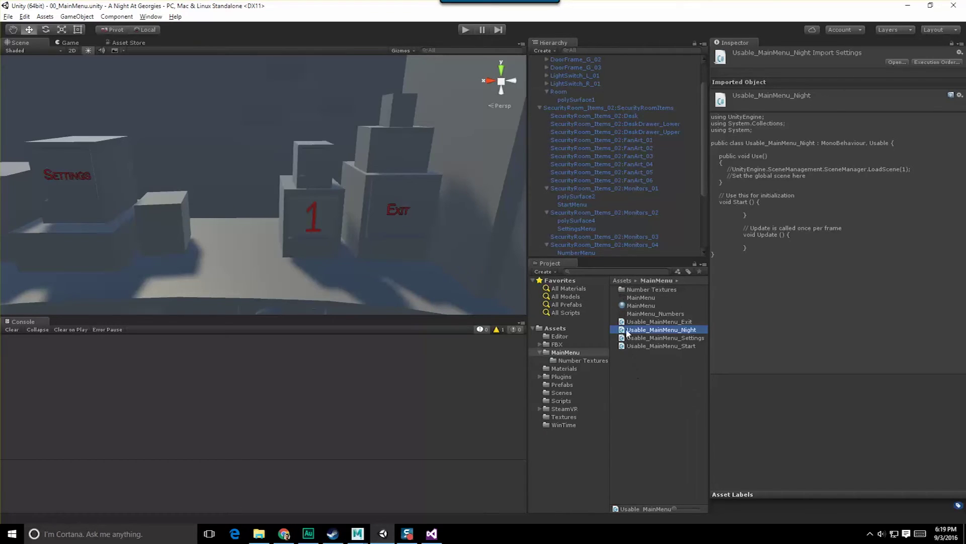
Open the Usable_MainMenu_Night script from the MainMenu folder in Visual Studio and place its window over the scene
double_click(625, 332)
left_click_drag(554, 6, 629, 43)
scroll(541, 193, "down", 1)
scroll(524, 175, "up", 1)
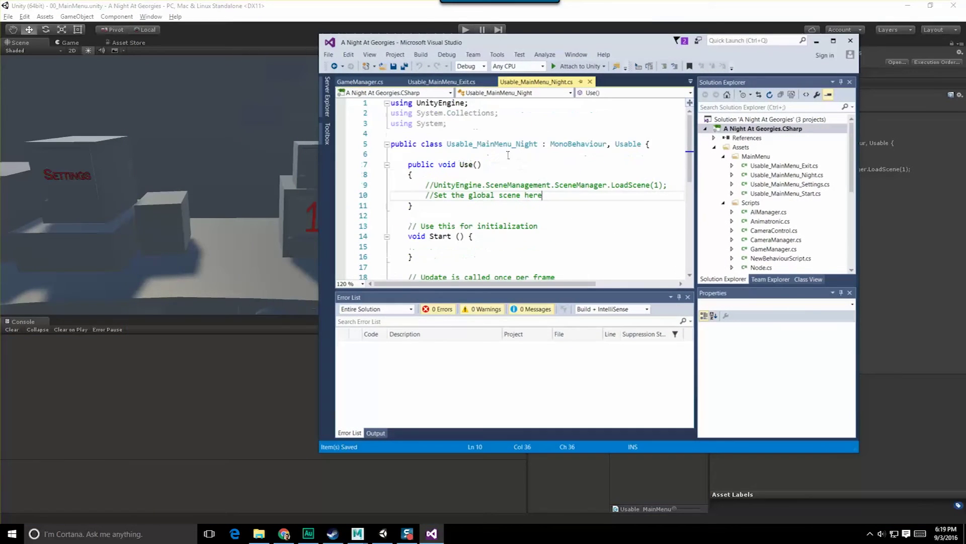
Declare a public Material[] array named numbers above the Use method in the Usable_MainMenu_Night class
left_click(508, 154)
key("Return")
key("Return")
key("Up")
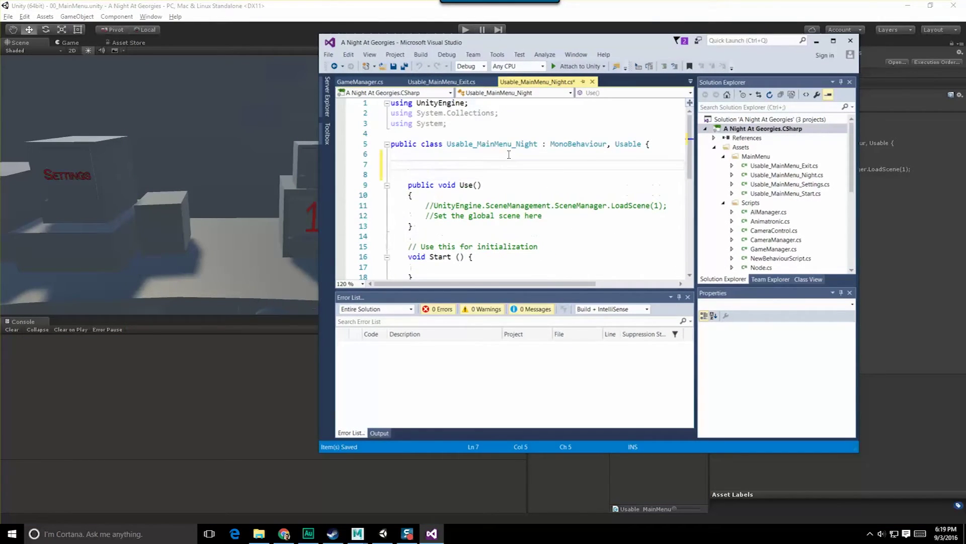
type("M")
key("BackSpace")
type("public ")
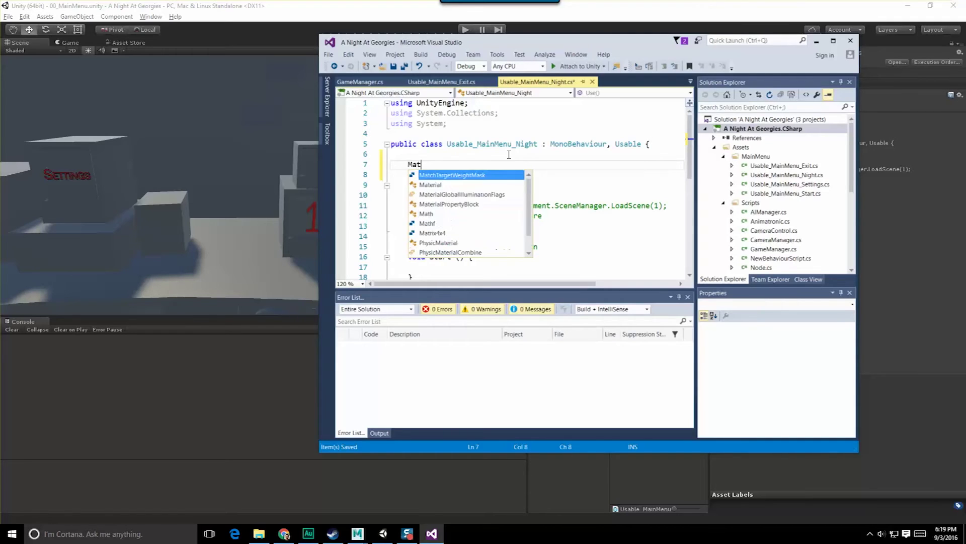
type("Mater")
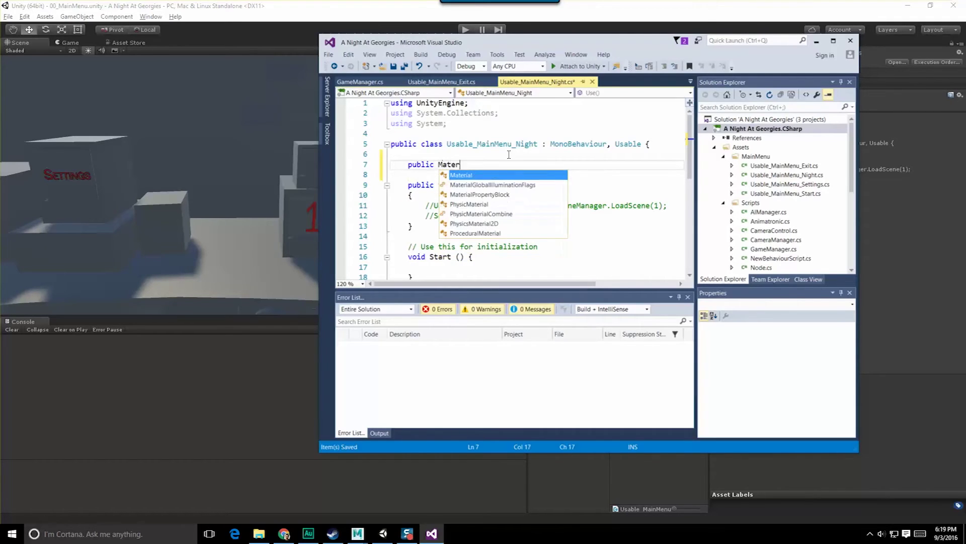
type("ial[]")
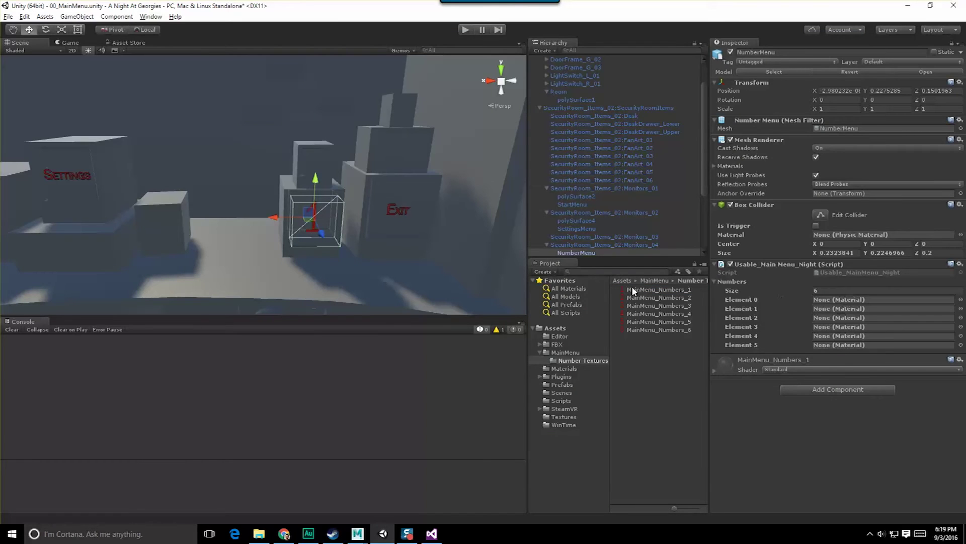
Return to the Usable_MainMenu_Night script in Visual Studio and change the numbers array's type to Texture2D
left_click(431, 533)
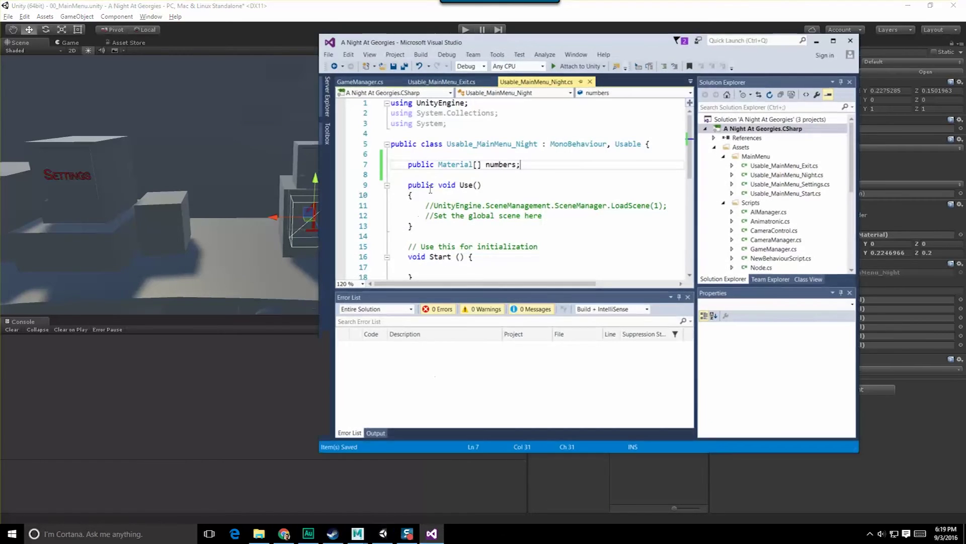
double_click(452, 165)
type("Textures")
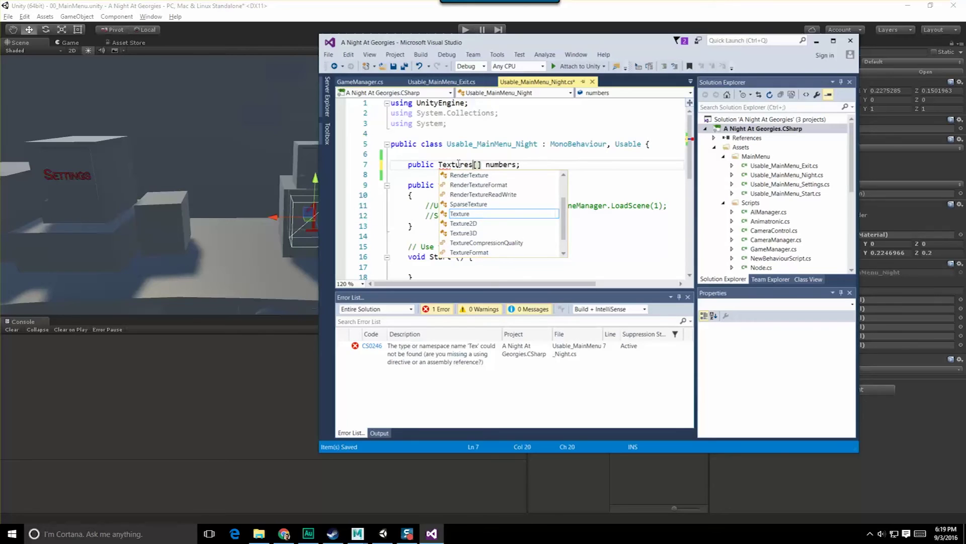
left_click(469, 224)
double_click(469, 224)
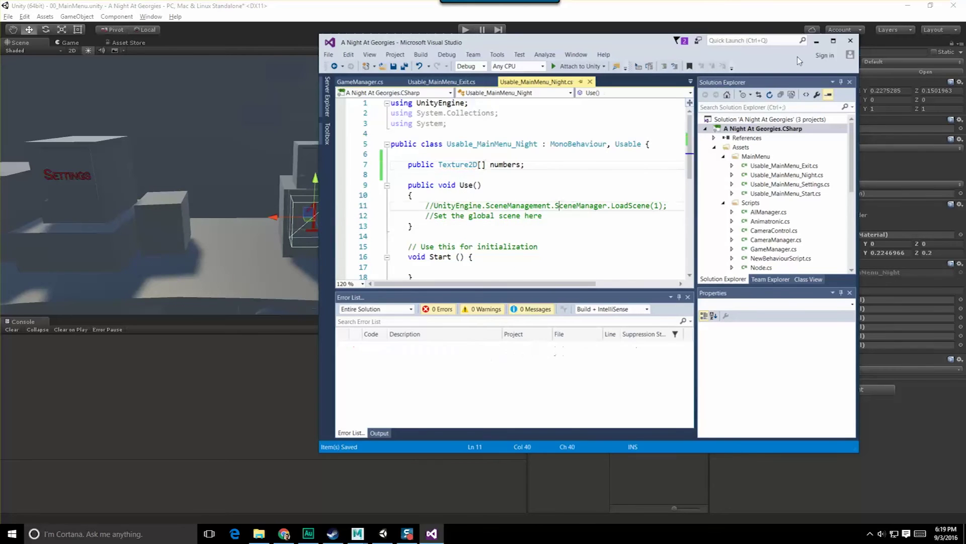
left_click(575, 185)
Back in Unity, assign the textures MainMenu_Numbers_1 to MainMenu_Numbers_6 in order to Elements 0 to 5 of NumberMenu's Numbers array
left_click(817, 41)
left_click_drag(654, 290, 833, 317)
left_click_drag(682, 315, 833, 326)
left_click_drag(659, 322, 834, 336)
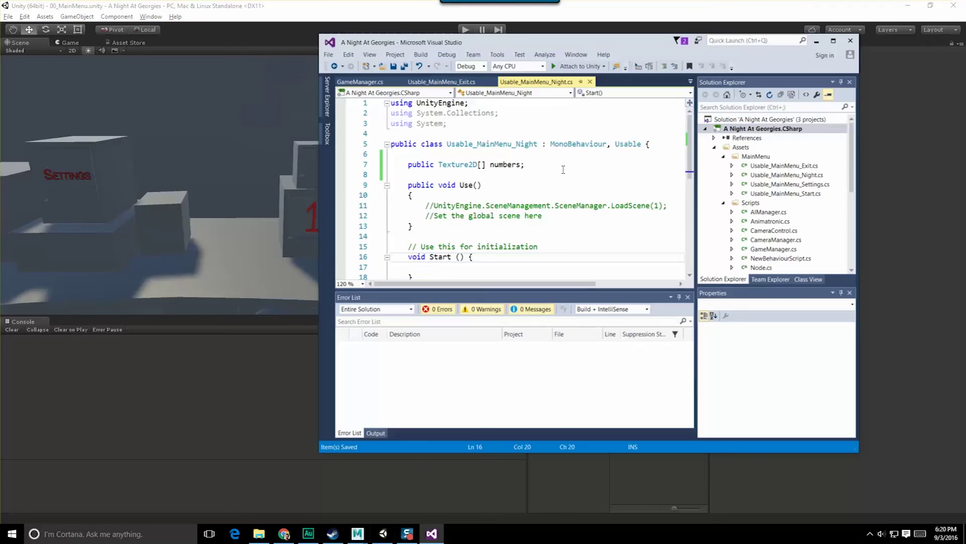
Leave the script editor for Unity and select the NumberMenu screen among the desk monitors to check its script component
left_click(816, 42)
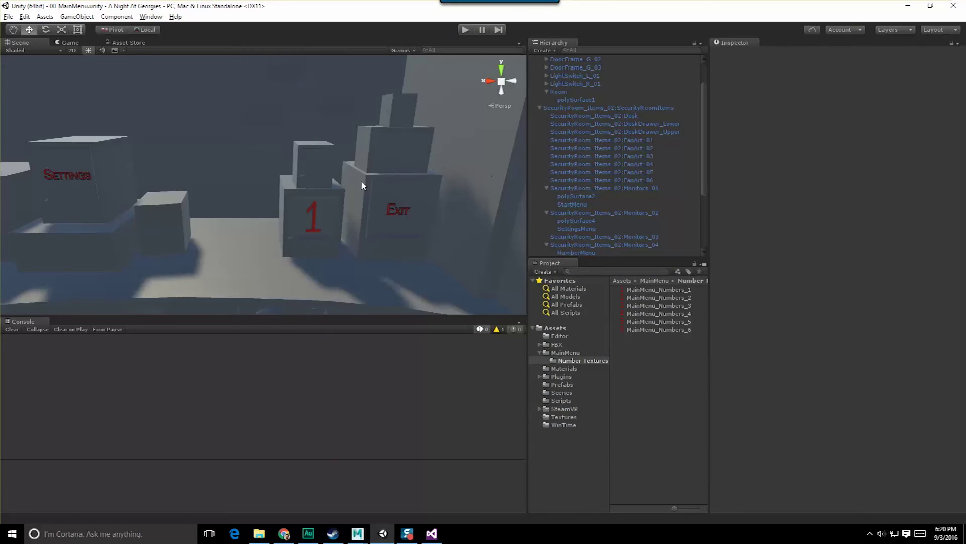
scroll(262, 213, "down", 4)
scroll(262, 212, "up", 6)
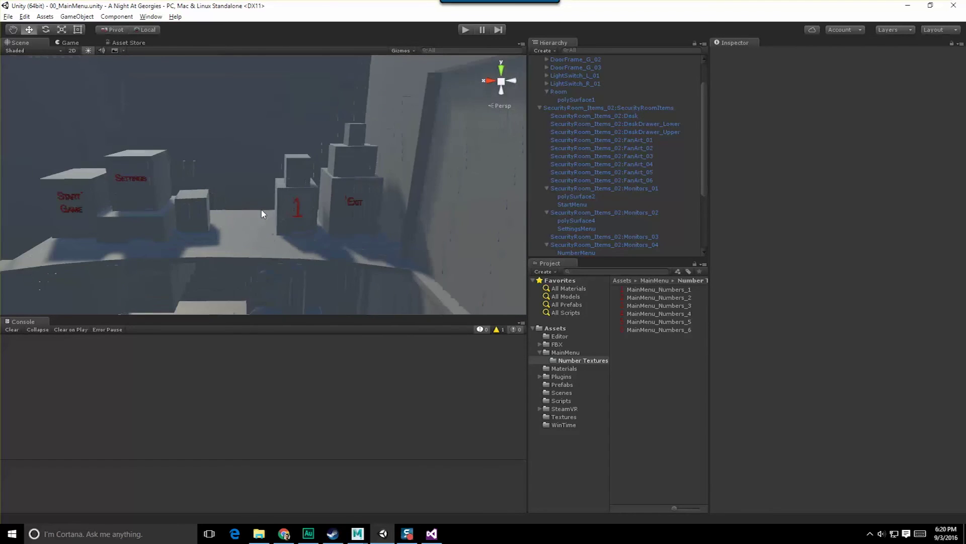
left_click(341, 168)
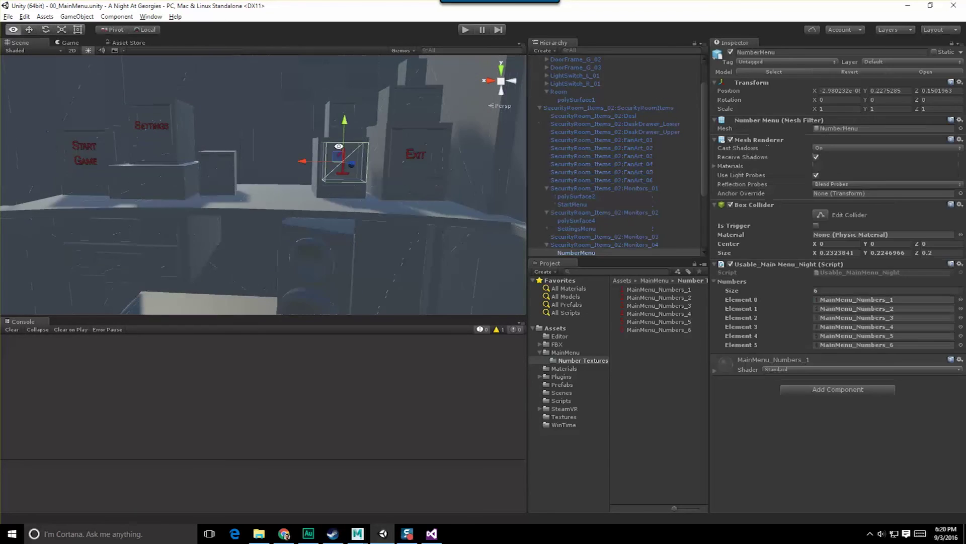